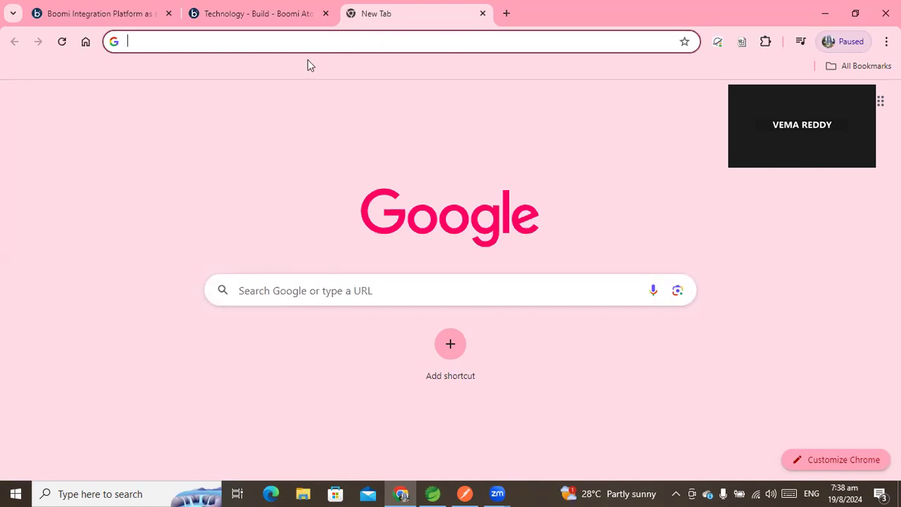
# Open the Data Process step's configuration in the Boomi WS_RenderHTML process and review its XSLT Transformation settings and the available processing types
pyautogui.moveTo(239, 15)
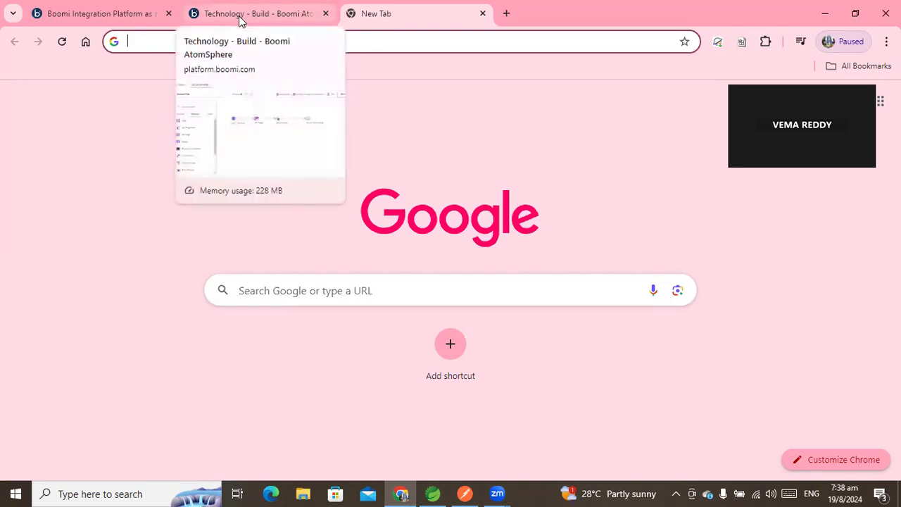
pyautogui.click(248, 19)
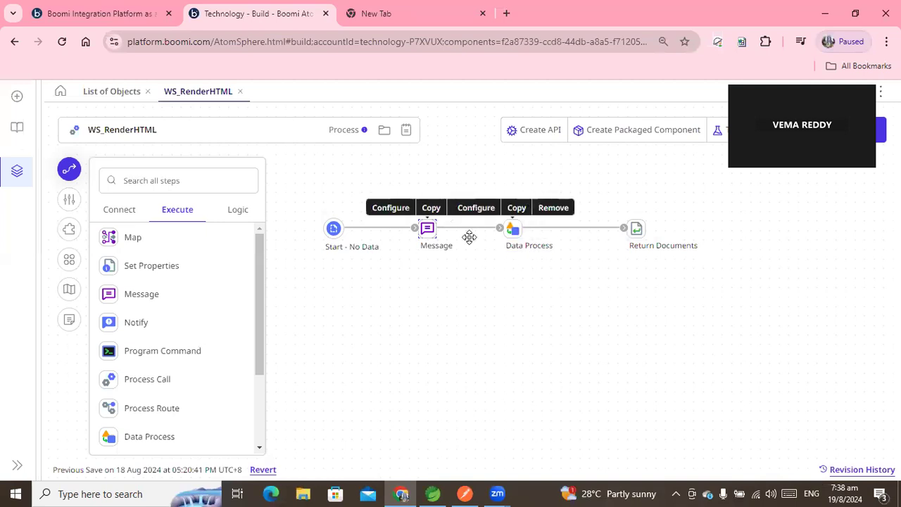
pyautogui.moveTo(513, 234)
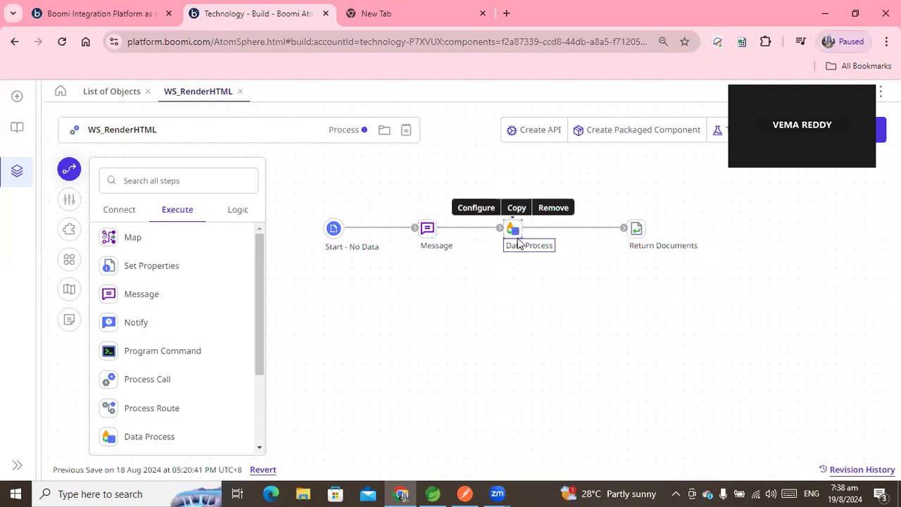
pyautogui.click(488, 211)
pyautogui.scroll(-4, 712, 265)
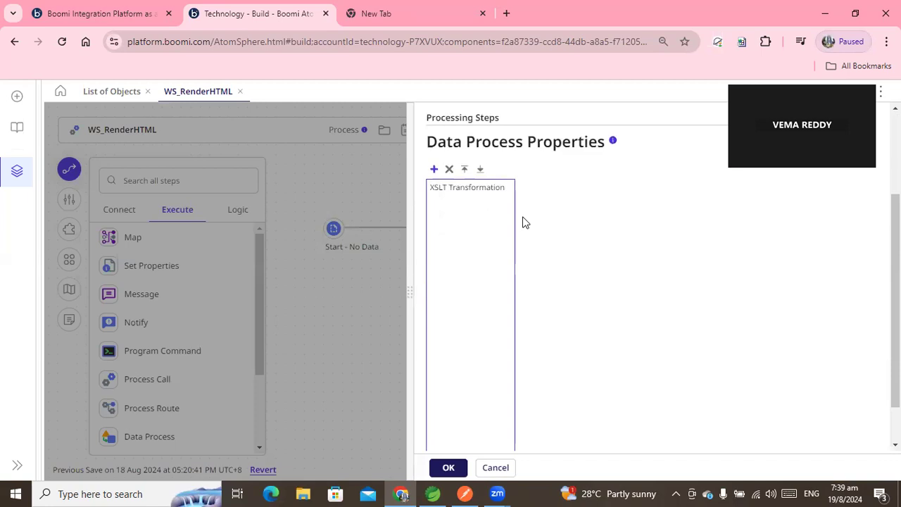
pyautogui.click(471, 189)
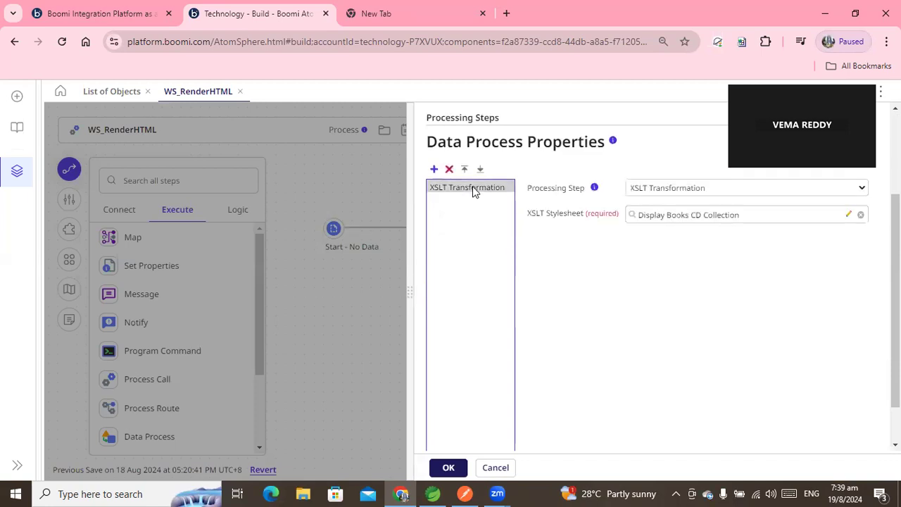
pyautogui.click(656, 189)
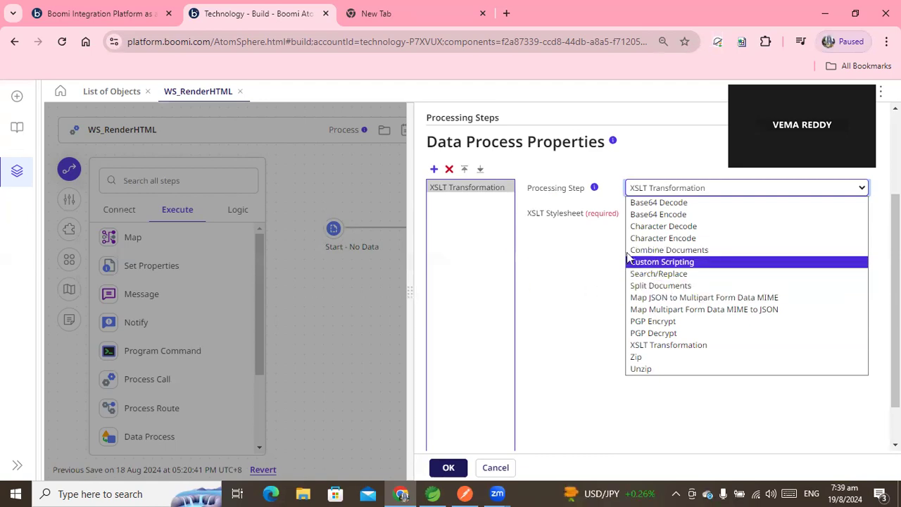
pyautogui.click(582, 270)
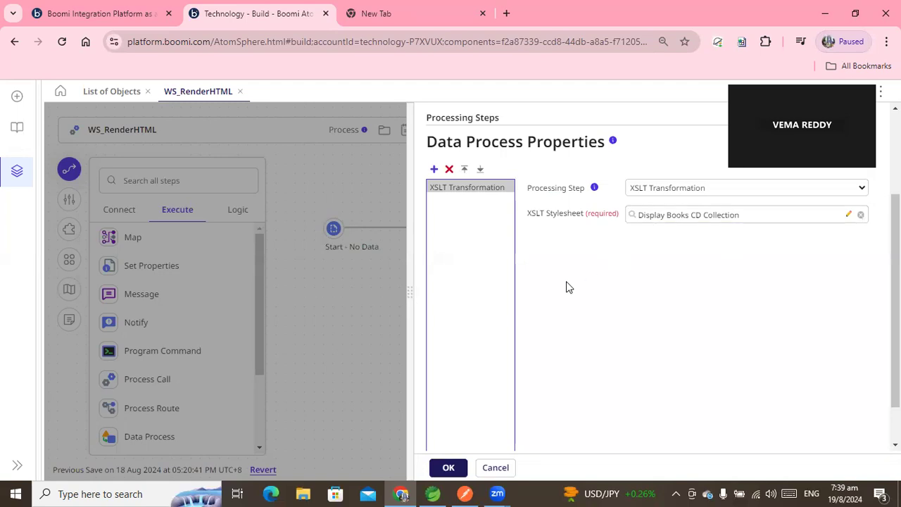
# Open the Display Books CD Collection stylesheet from the XSLT Transformation and examine the HTML tags in its template
pyautogui.click(850, 215)
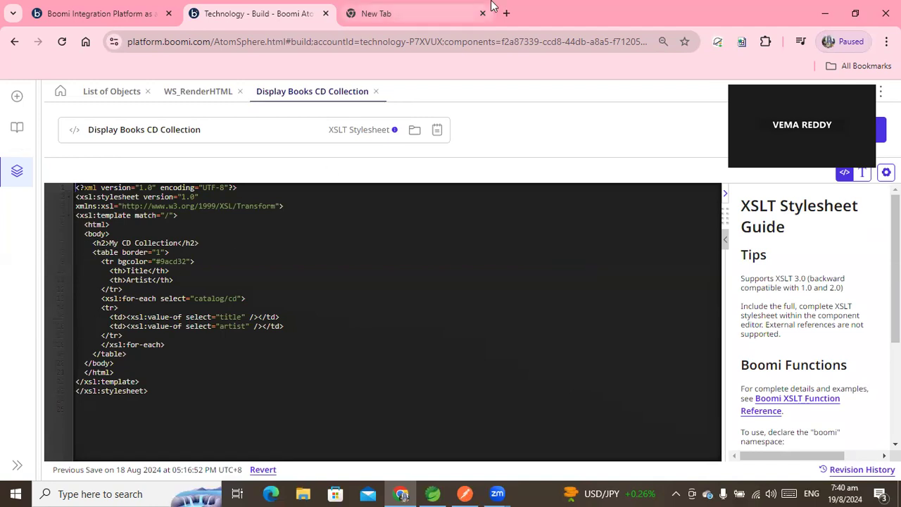
pyautogui.click(388, 18)
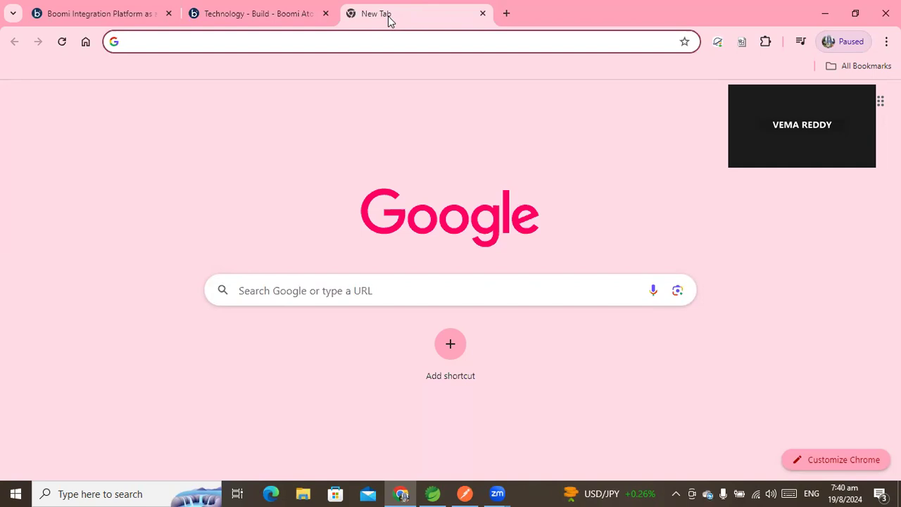
pyautogui.click(257, 24)
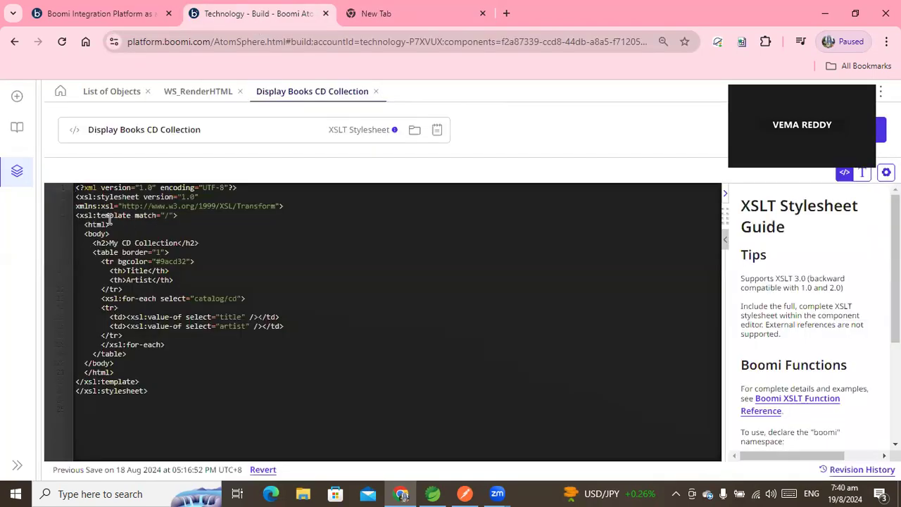
pyautogui.moveTo(84, 225); pyautogui.dragTo(117, 243)
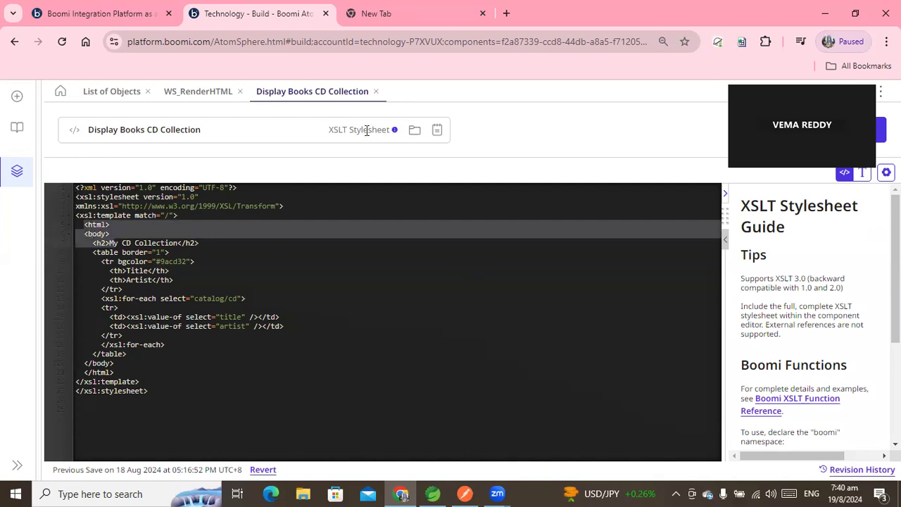
# Search the web for "xslt example" in the empty browser tab and open the W3Schools XSLT Examples page
pyautogui.click(418, 16)
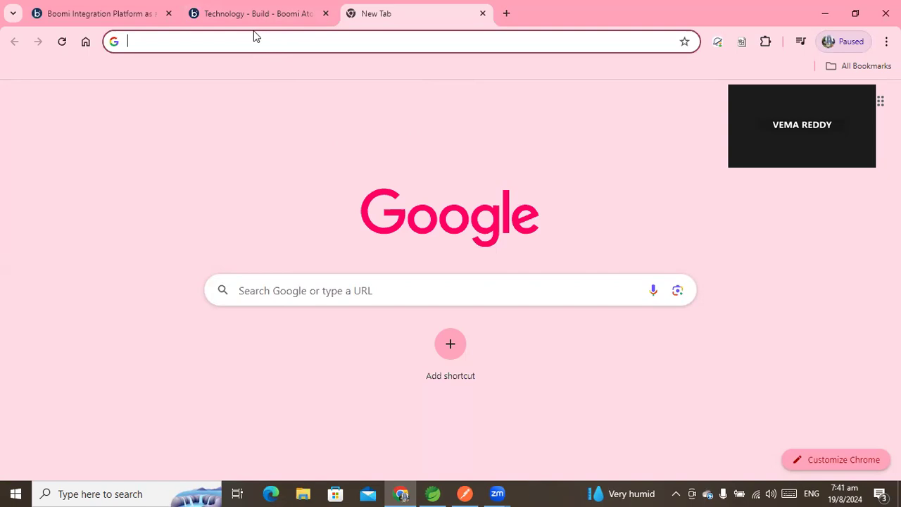
pyautogui.write('xslt')
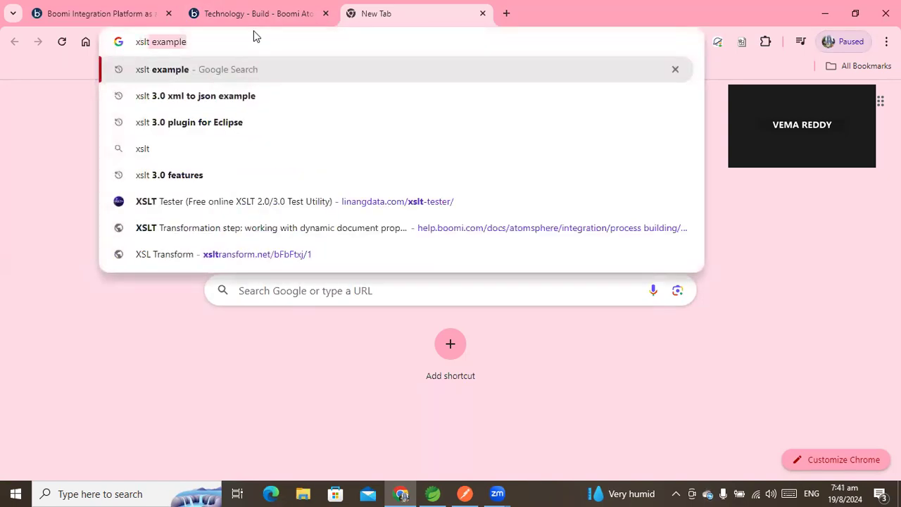
pyautogui.press('Return')
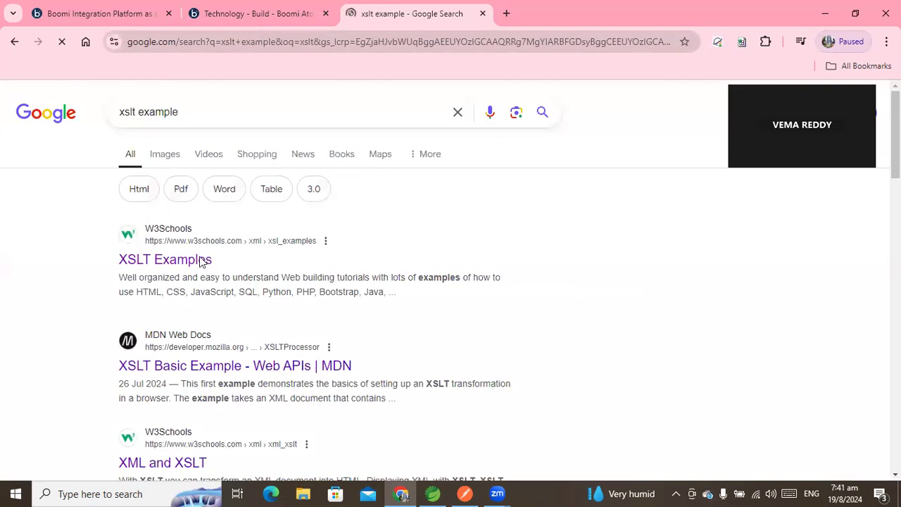
pyautogui.click(203, 259)
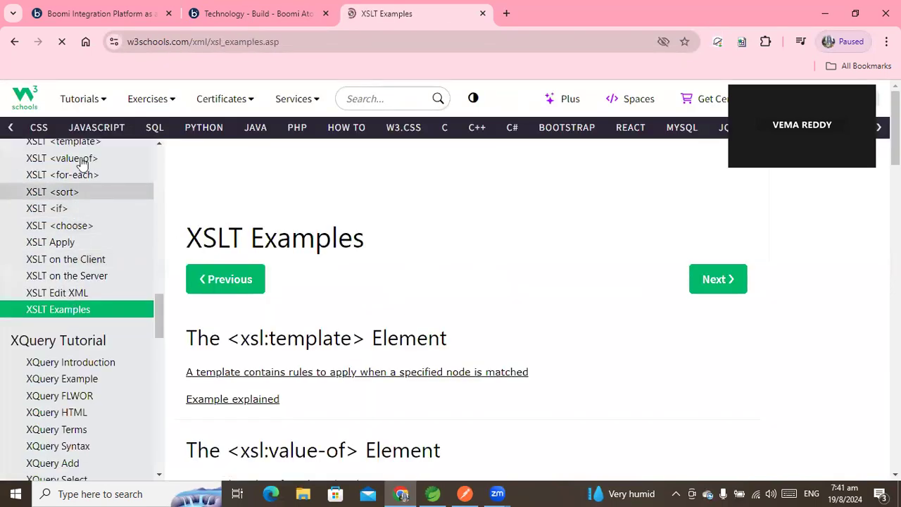
# Go to the W3Schools XSLT <for-each> lesson and open its CD collection example in the Tryit Editor
pyautogui.click(73, 175)
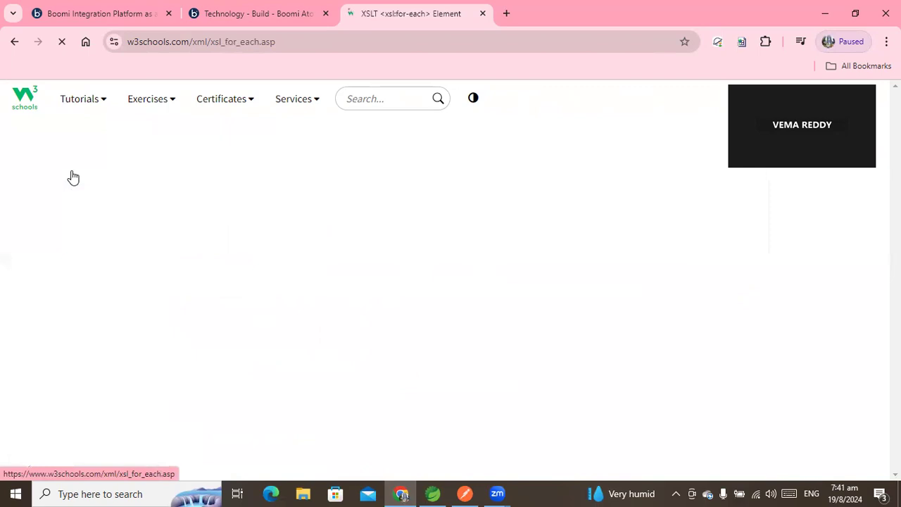
pyautogui.scroll(-4, 496, 276)
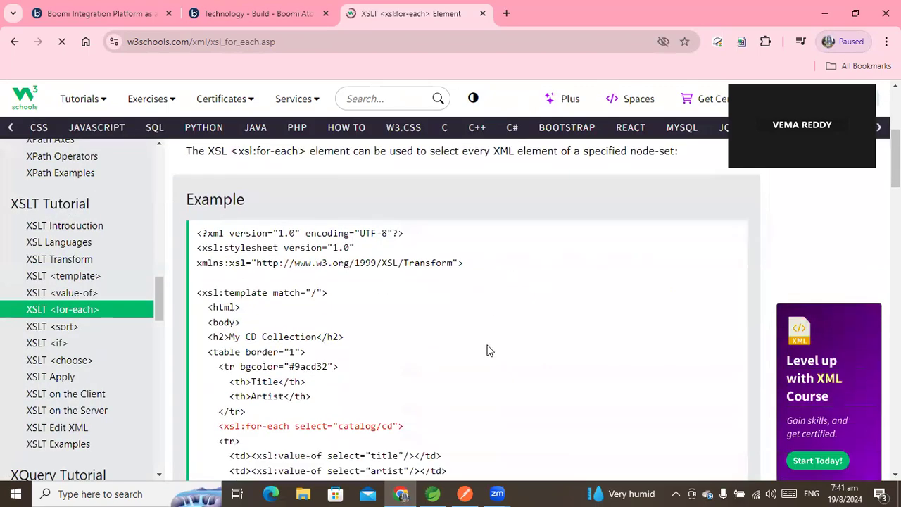
pyautogui.scroll(-2, 490, 350)
pyautogui.scroll(-2, 374, 350)
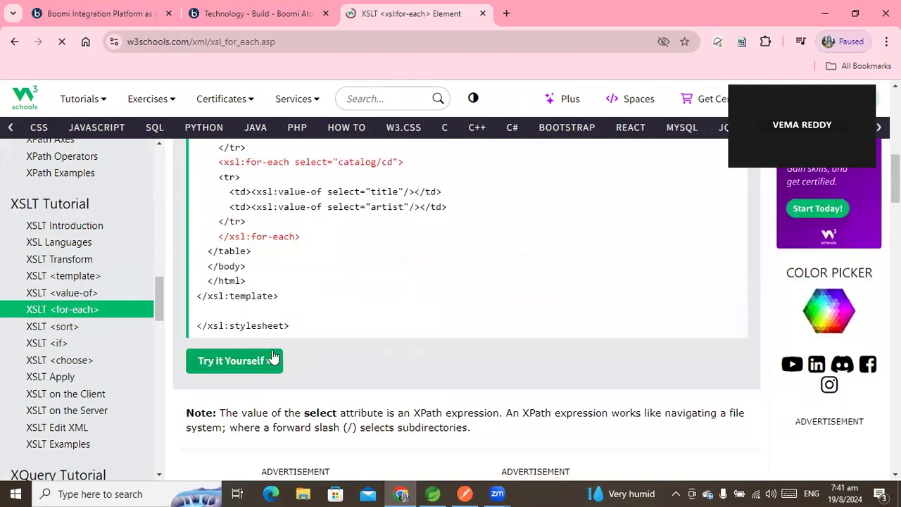
pyautogui.click(252, 360)
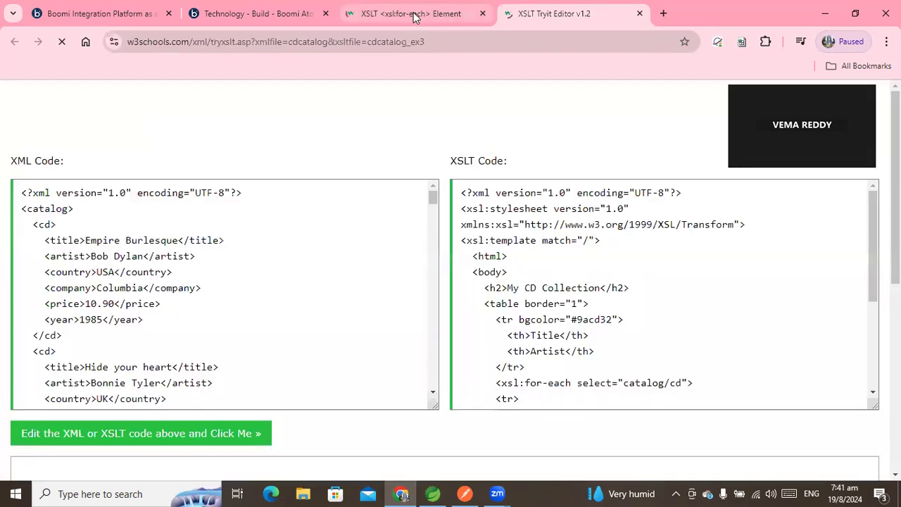
# Examine the catalog XML, the XSLT code and the rendered My CD Collection table in the Tryit Editor
pyautogui.moveTo(44, 209); pyautogui.dragTo(175, 320)
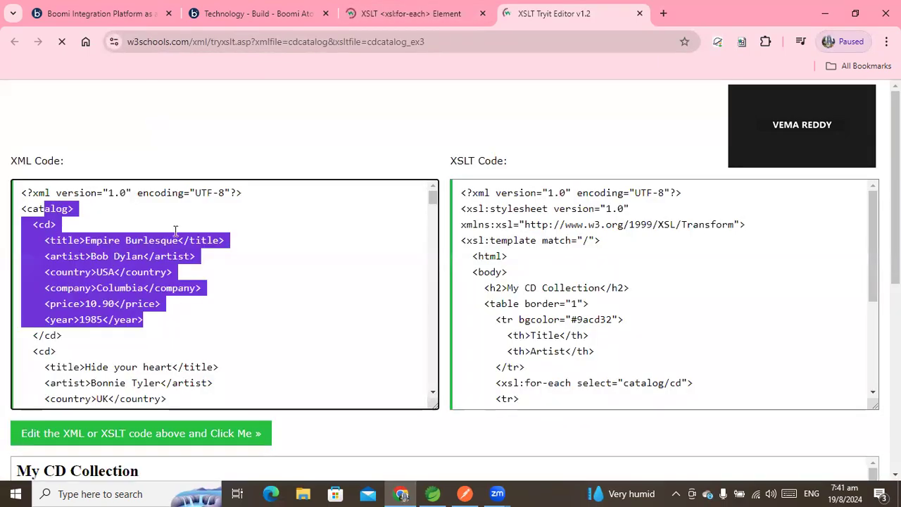
pyautogui.moveTo(538, 219); pyautogui.dragTo(558, 319)
pyautogui.scroll(-3, 556, 324)
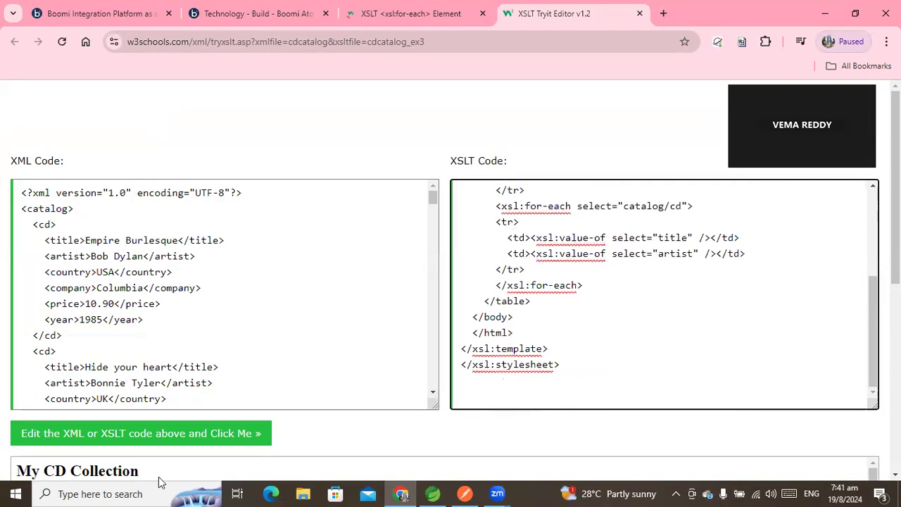
pyautogui.scroll(-4, 320, 427)
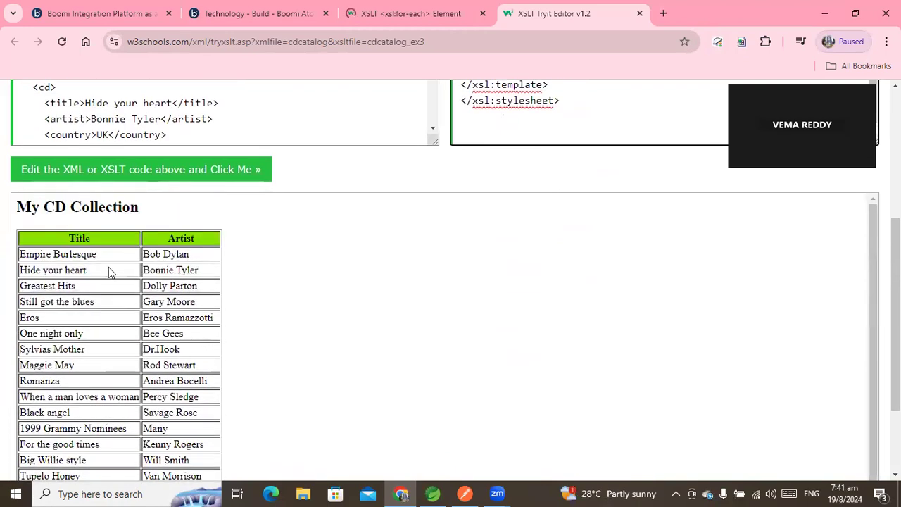
pyautogui.click(130, 221)
pyautogui.hotkey('ctrl', 'a')
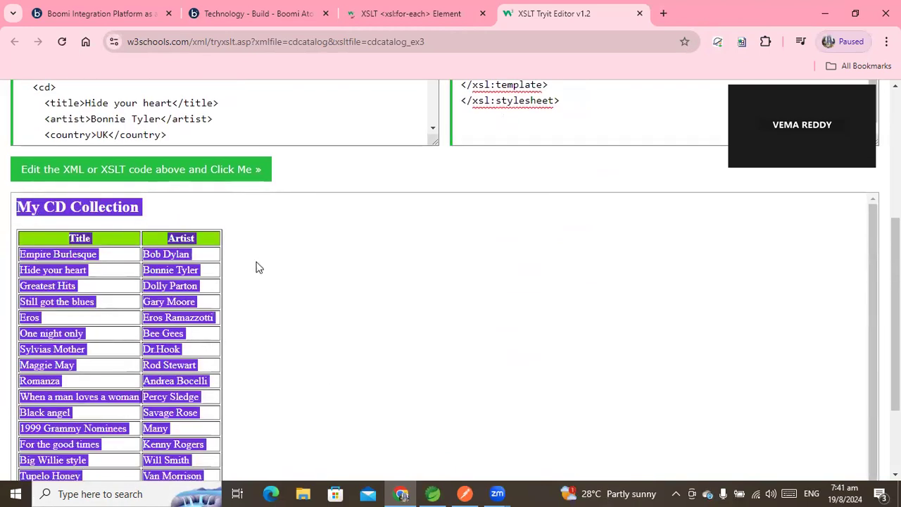
# Compare the first CD entry in the XML code with the rendered title and artist table
pyautogui.scroll(3, 259, 267)
pyautogui.scroll(2, 479, 282)
pyautogui.moveTo(110, 161); pyautogui.dragTo(48, 143)
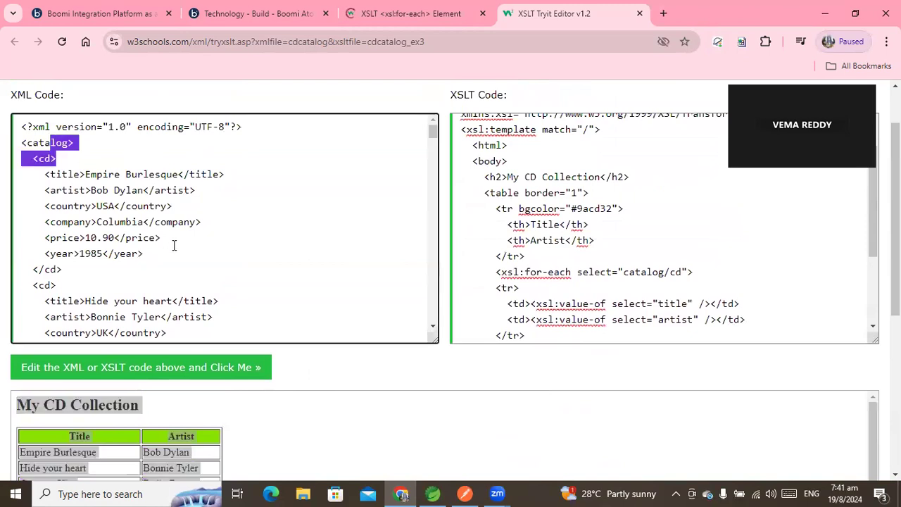
pyautogui.moveTo(174, 245); pyautogui.dragTo(178, 251)
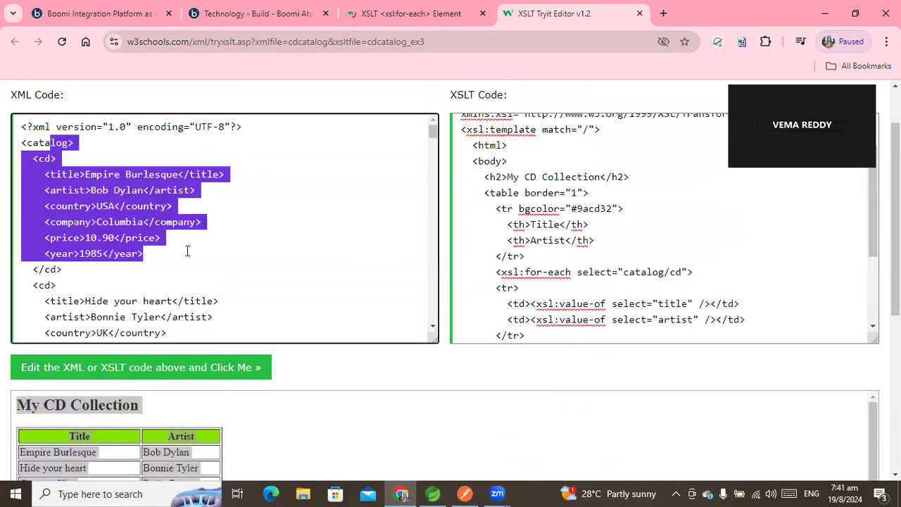
pyautogui.scroll(-2, 188, 251)
pyautogui.scroll(-2, 221, 387)
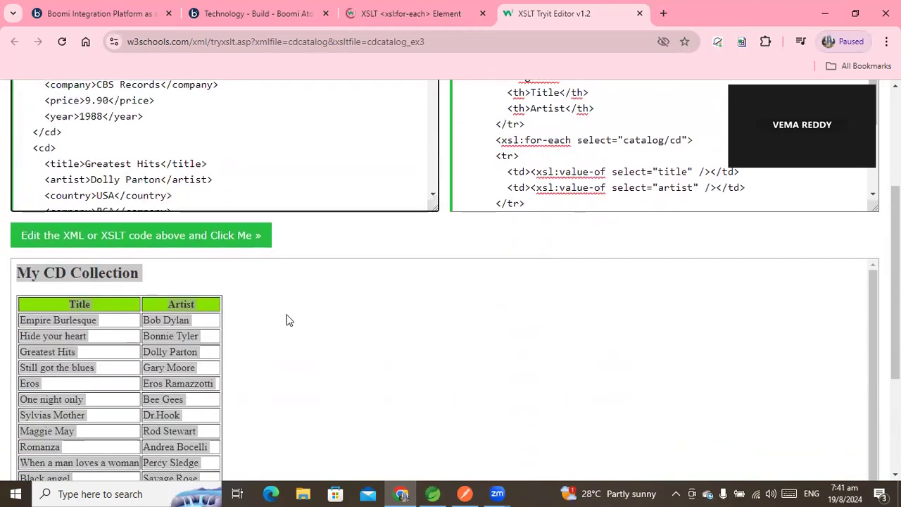
pyautogui.moveTo(19, 272); pyautogui.dragTo(198, 287)
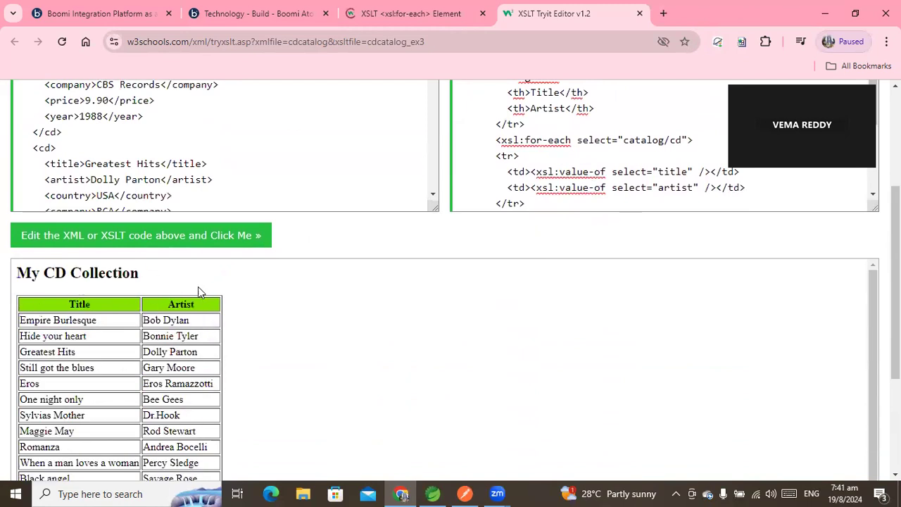
# Search the web for "XSLT processor" in a new browser tab
pyautogui.click(665, 21)
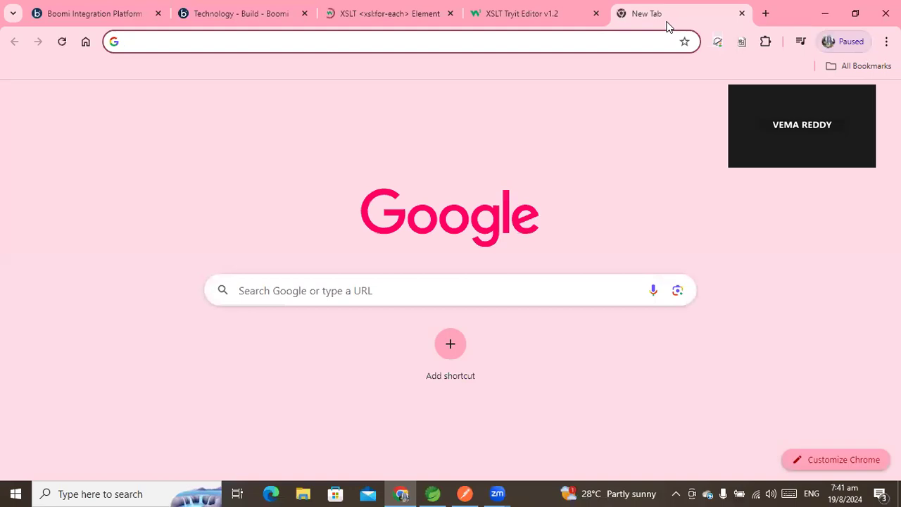
pyautogui.write('XSLT')
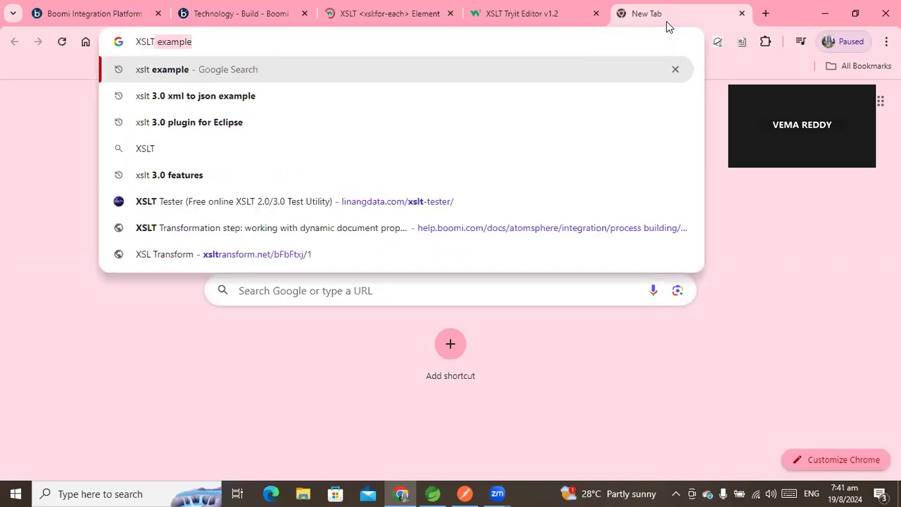
pyautogui.write(' exgi')
pyautogui.press('BackSpace')
pyautogui.press('BackSpace')
pyautogui.press('BackSpace')
pyautogui.press('BackSpace')
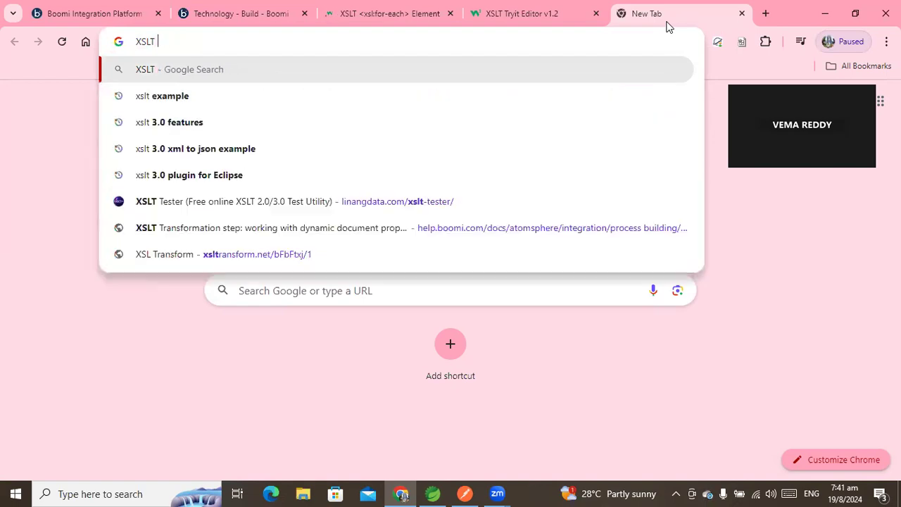
pyautogui.write('process')
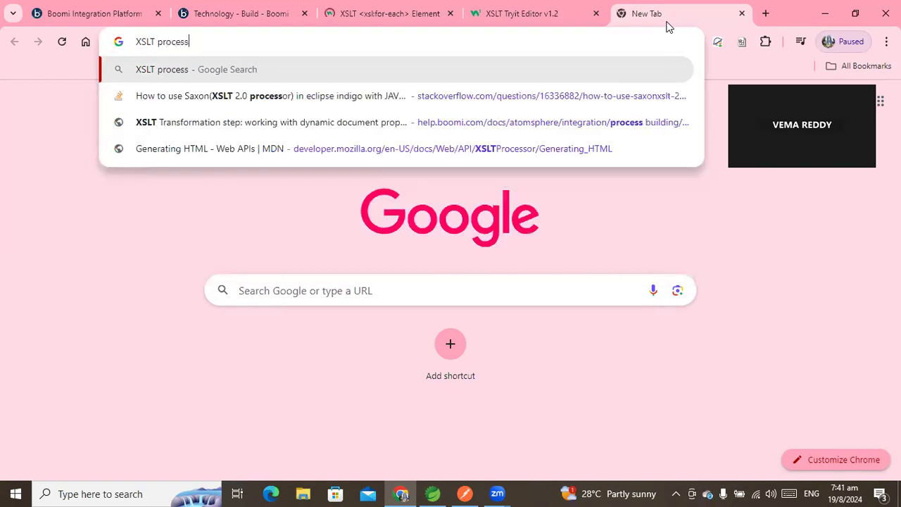
pyautogui.write('or')
pyautogui.press('Return')
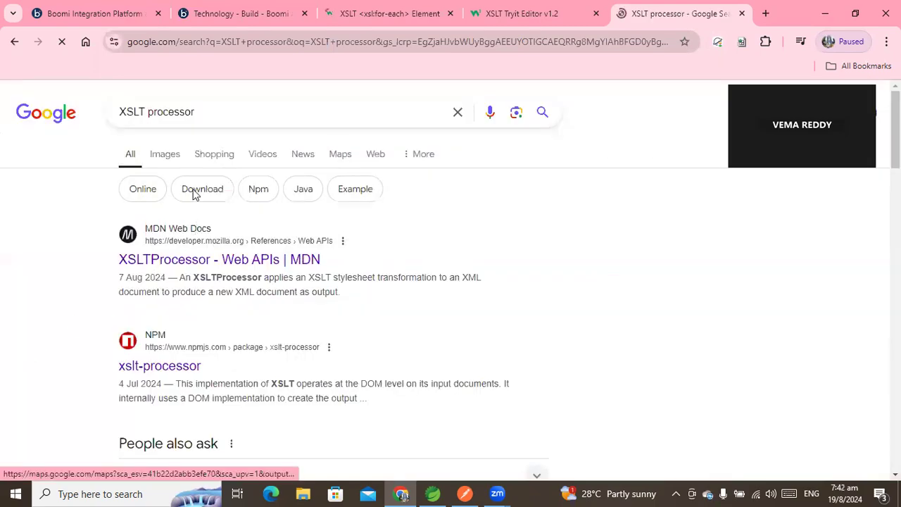
# Find the vowe dot net "Introduction to XSLT" diagram among the image results and view it full size in its own tab
pyautogui.click(176, 165)
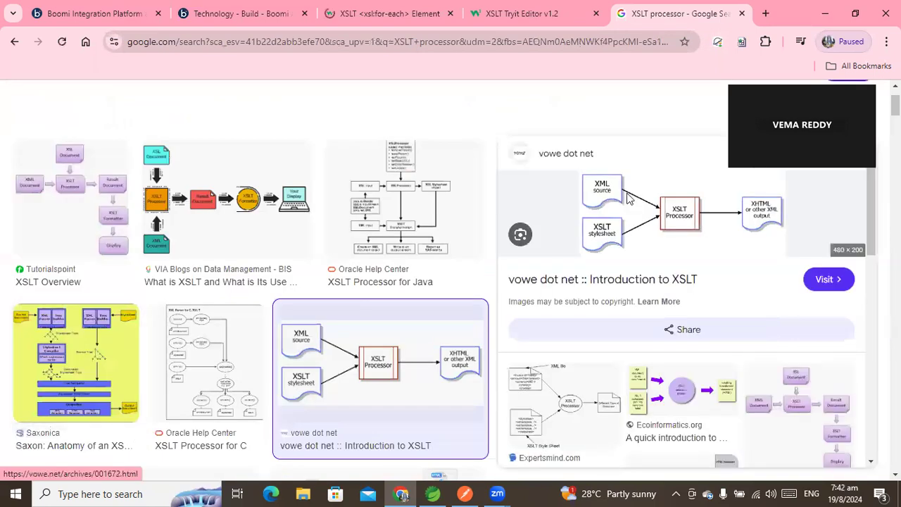
pyautogui.rightClick(629, 199)
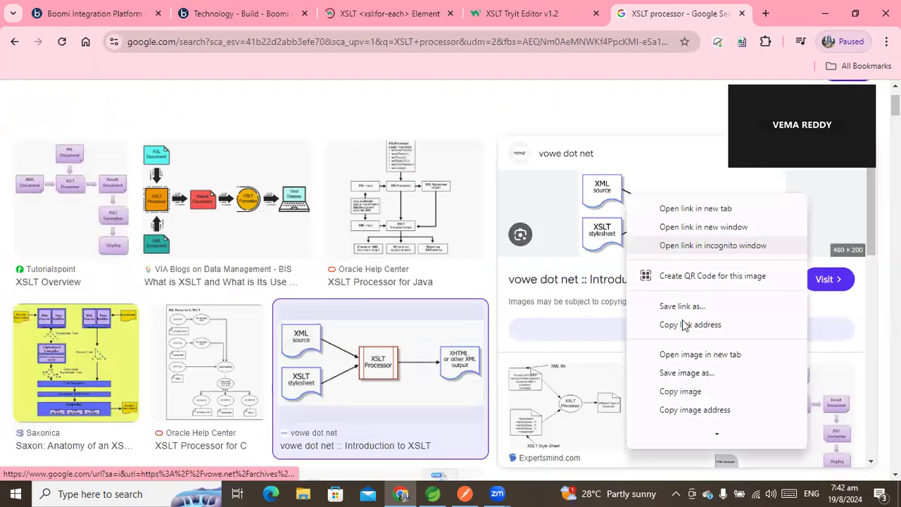
pyautogui.press('Return')
pyautogui.click(667, 14)
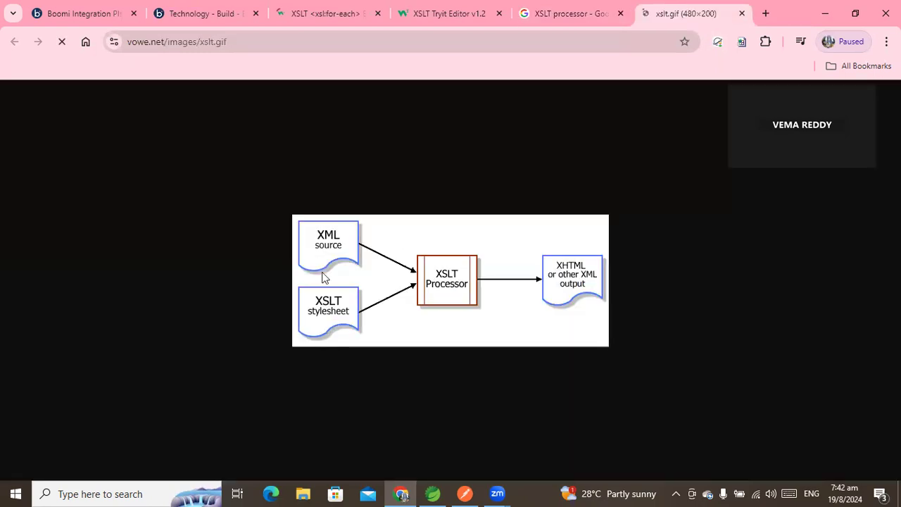
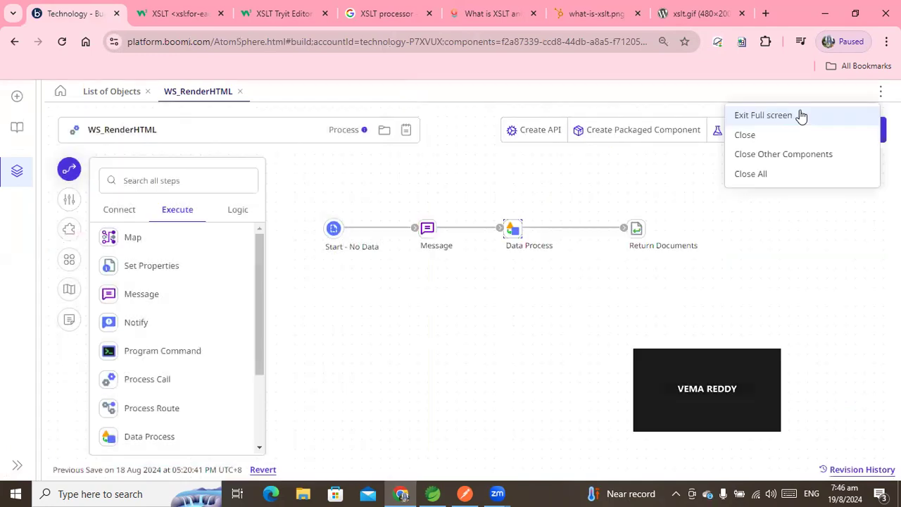
# Save the WS_RenderHTML process and run it in test mode on the DESKTOP-NHFHLG3 atom
pyautogui.click(800, 115)
pyautogui.click(880, 158)
pyautogui.click(829, 183)
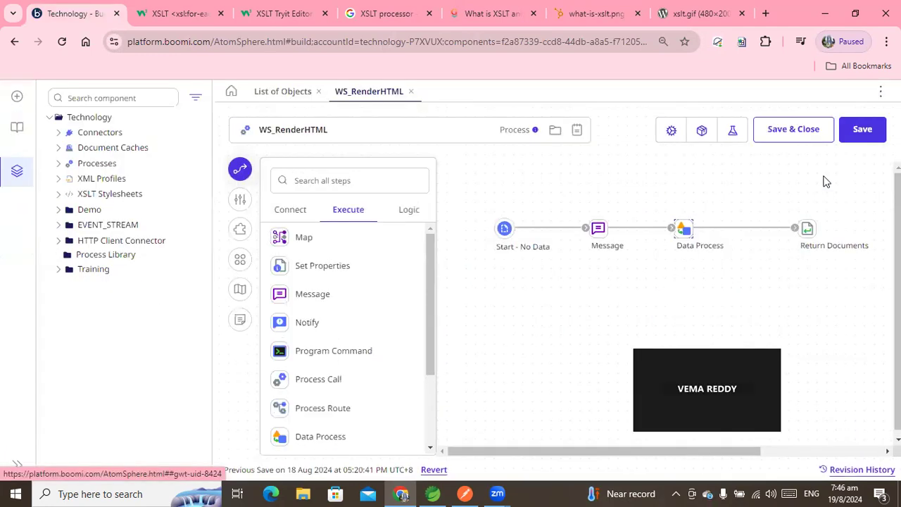
pyautogui.click(719, 135)
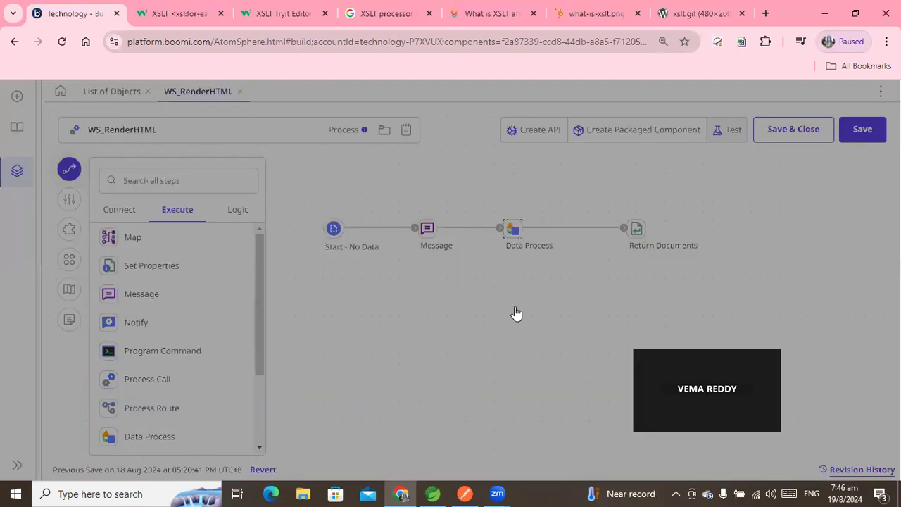
pyautogui.click(540, 312)
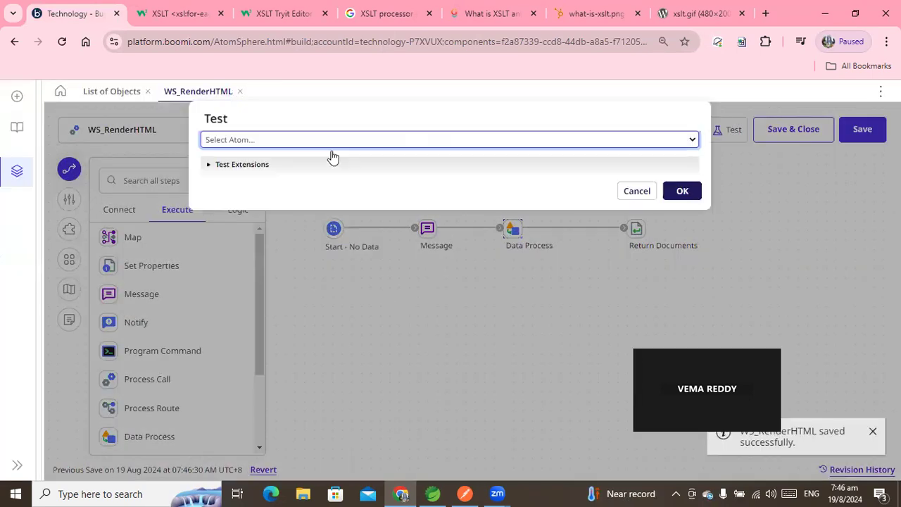
pyautogui.click(317, 139)
pyautogui.click(259, 239)
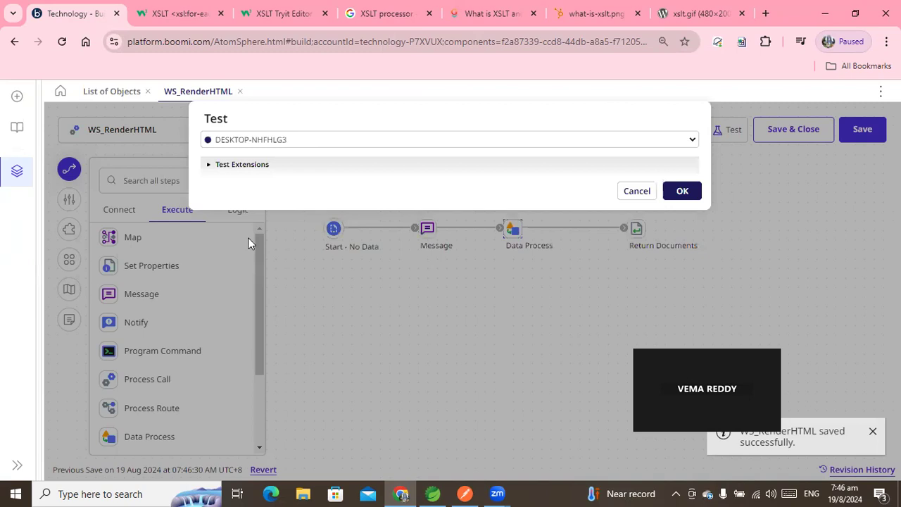
pyautogui.click(680, 191)
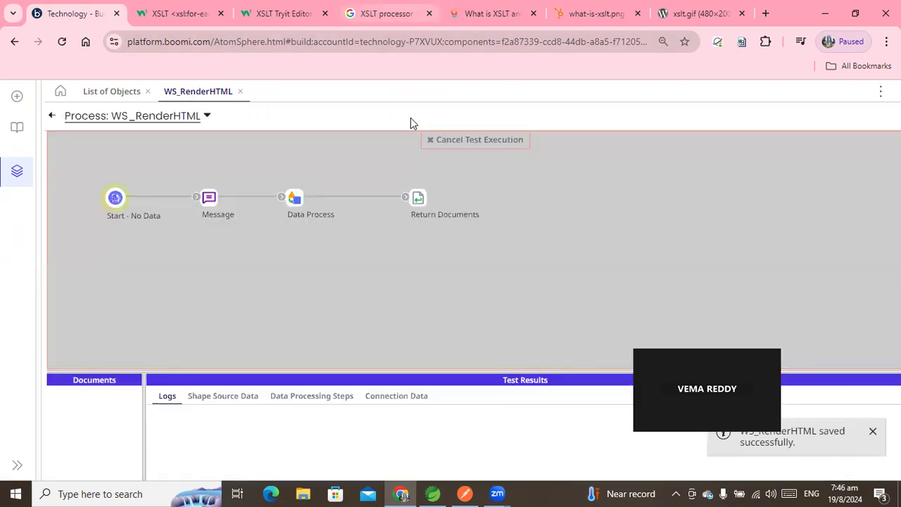
# Compare the catalog XML and the XSLT template with the rendered My CD Collection table in the Tryit Editor
pyautogui.hotkey('ctrl', '4')
pyautogui.hotkey('ctrl', '3')
pyautogui.moveTo(103, 266); pyautogui.dragTo(163, 330)
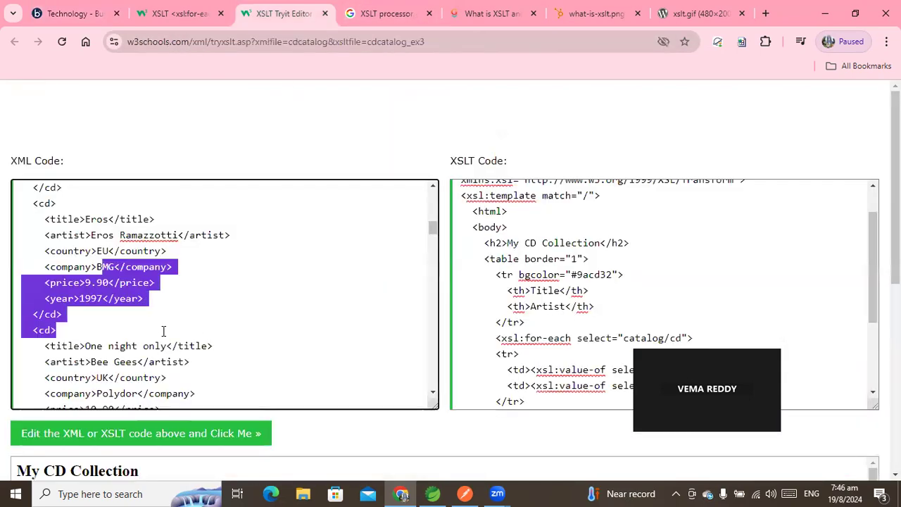
pyautogui.moveTo(508, 211); pyautogui.dragTo(519, 354)
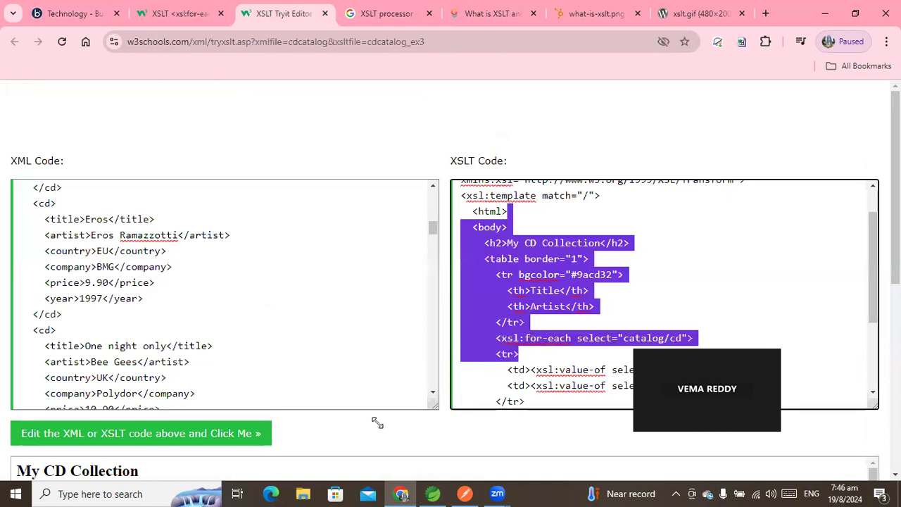
pyautogui.scroll(-1, 342, 361)
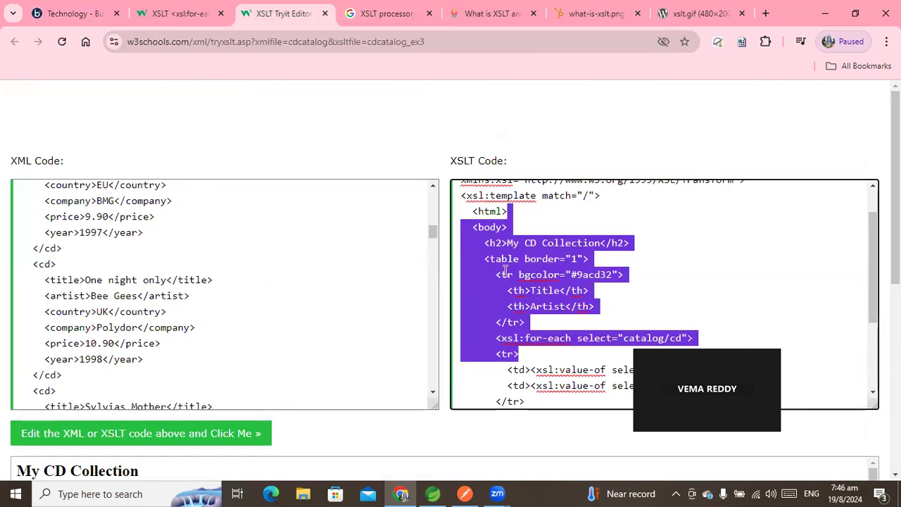
pyautogui.click(519, 246)
pyautogui.moveTo(483, 226); pyautogui.dragTo(535, 385)
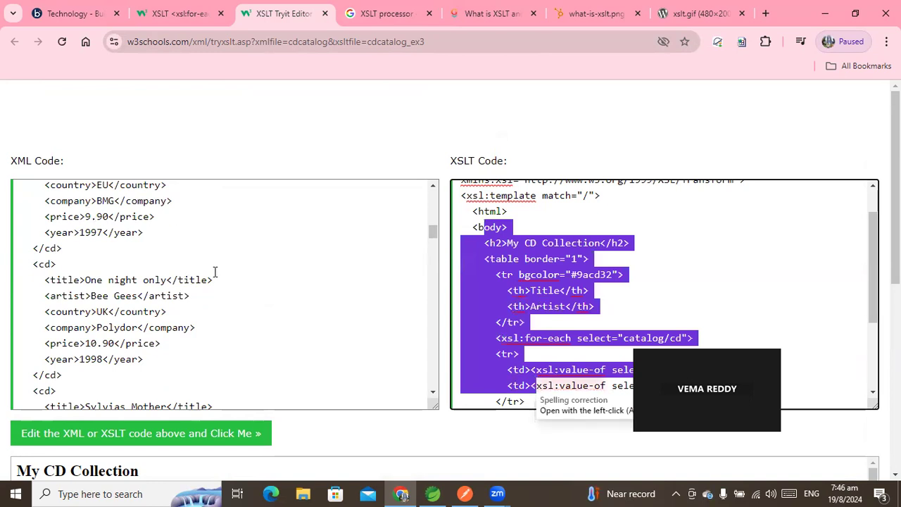
pyautogui.moveTo(45, 216); pyautogui.dragTo(140, 347)
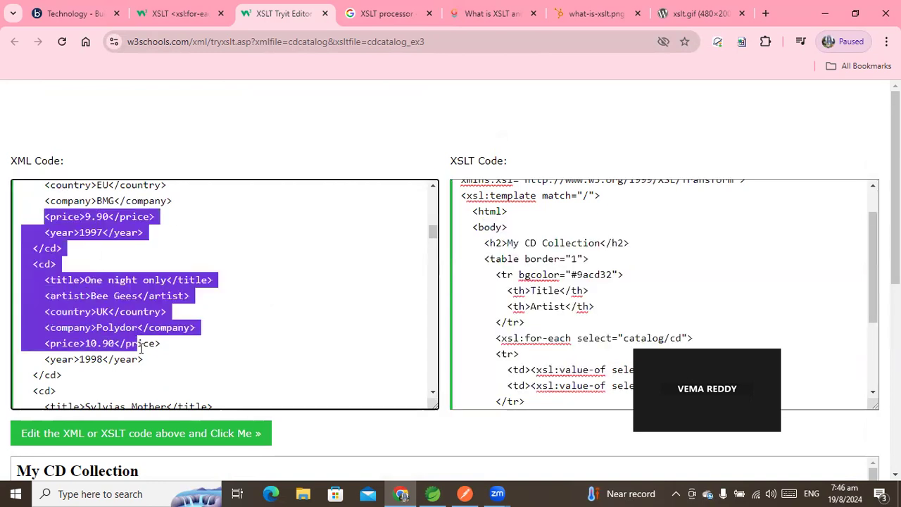
pyautogui.moveTo(521, 210); pyautogui.dragTo(580, 307)
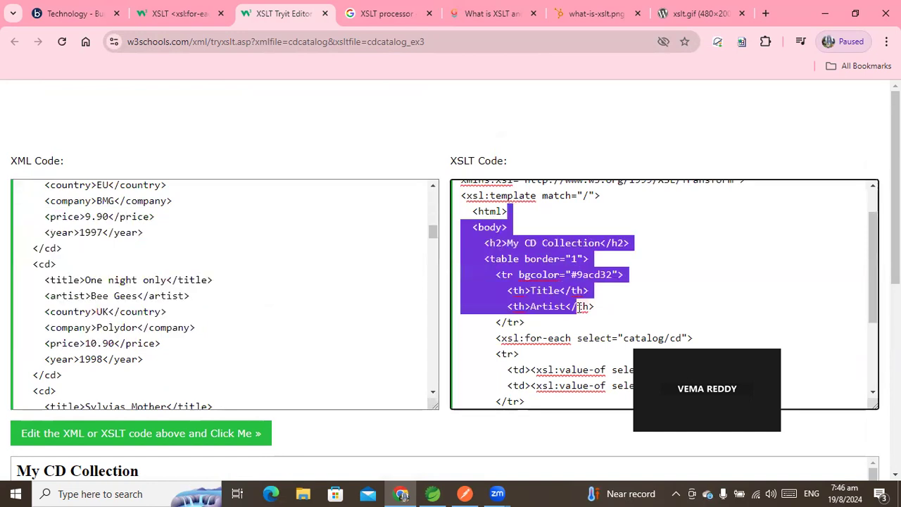
pyautogui.scroll(-3, 392, 398)
pyautogui.scroll(-4, 465, 427)
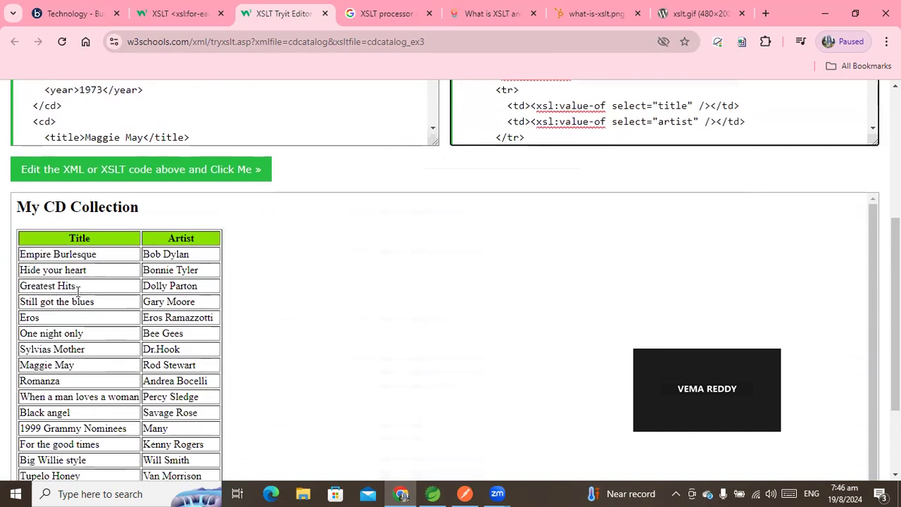
pyautogui.moveTo(65, 270); pyautogui.dragTo(156, 445)
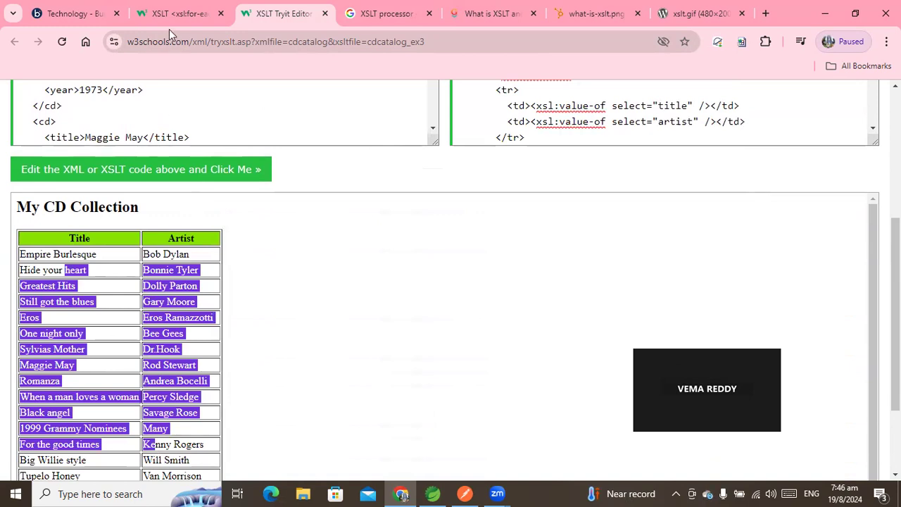
# Inspect the HTML source document of the Return Documents shape in the Boomi test results and return to the process canvas
pyautogui.click(88, 7)
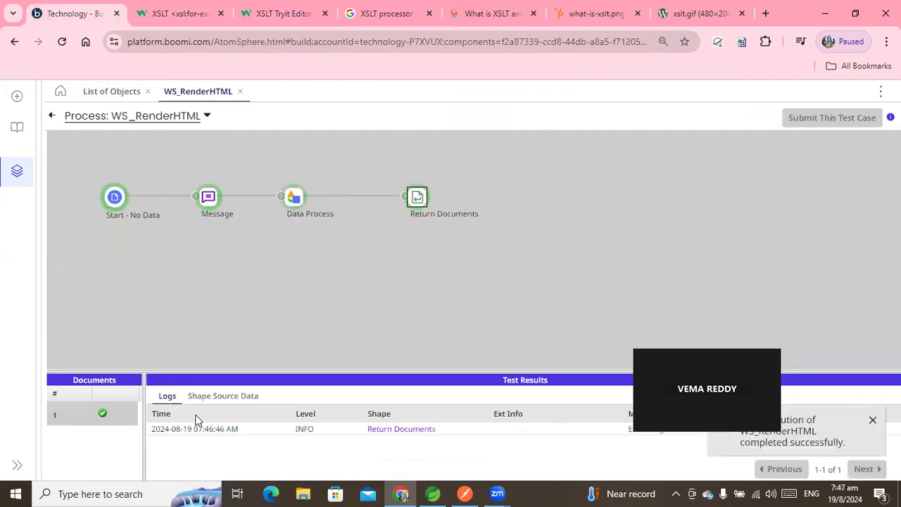
pyautogui.click(213, 398)
pyautogui.click(159, 433)
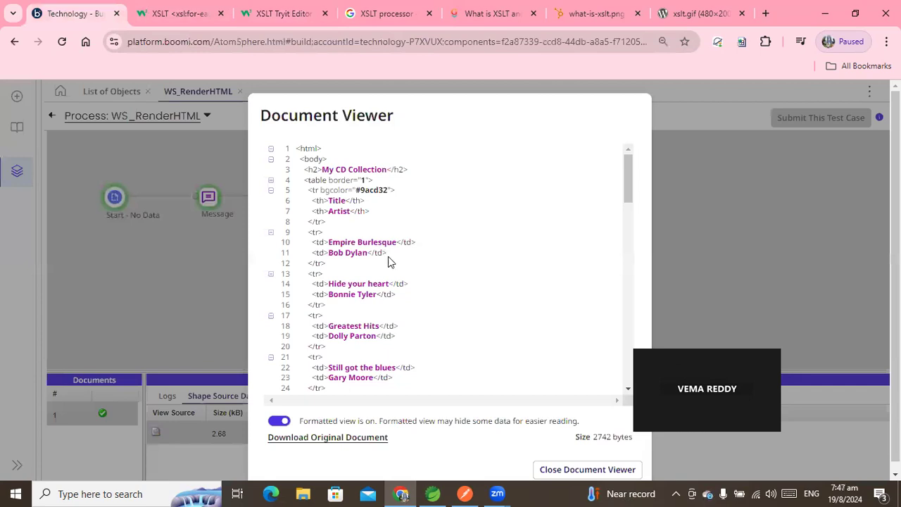
pyautogui.moveTo(325, 163); pyautogui.dragTo(378, 373)
pyautogui.click(607, 469)
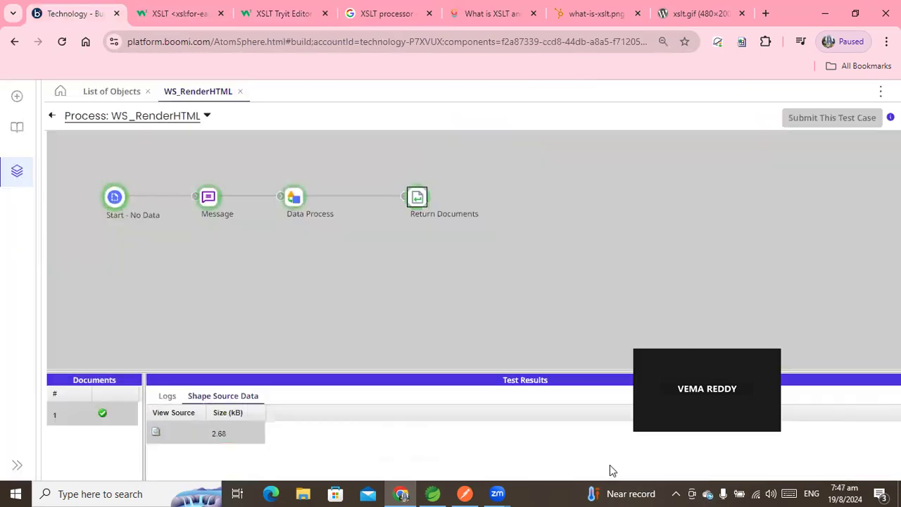
pyautogui.click(52, 117)
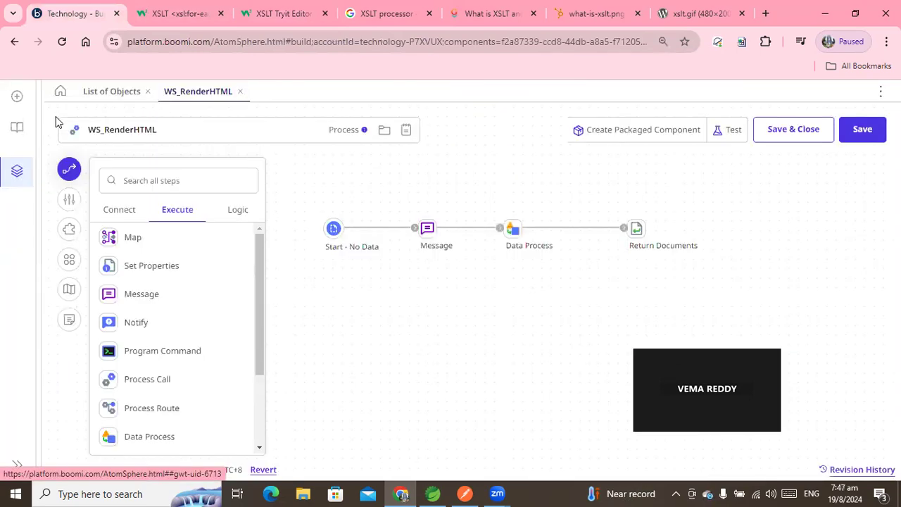
# Change the Start shape's type to Connector and choose the Web Services Server connector
pyautogui.click(333, 228)
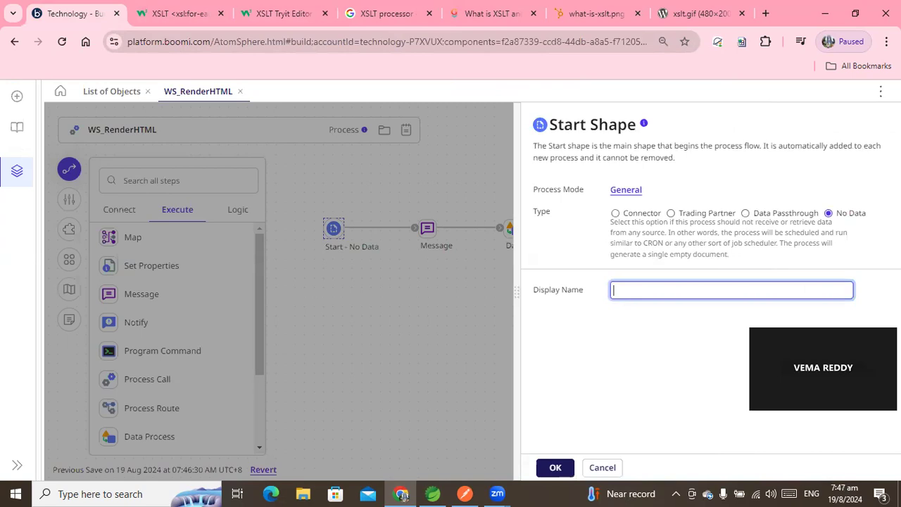
pyautogui.click(615, 212)
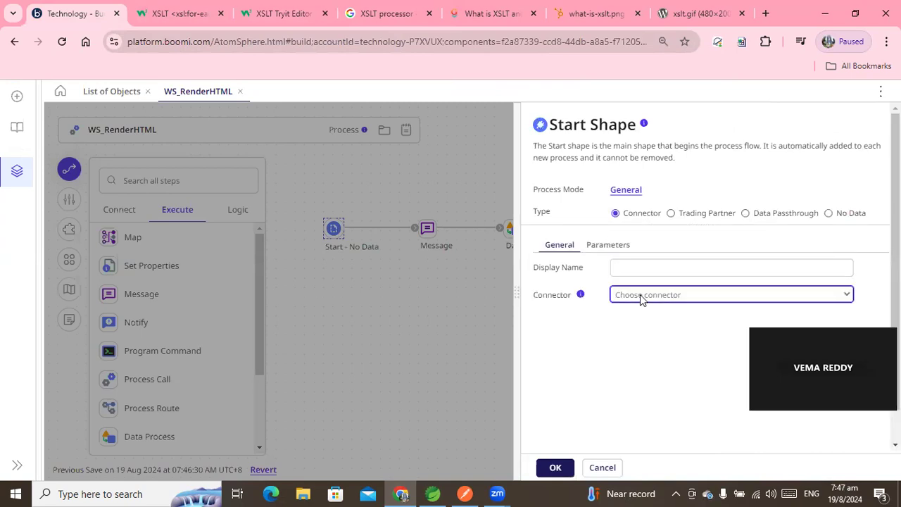
pyautogui.click(642, 294)
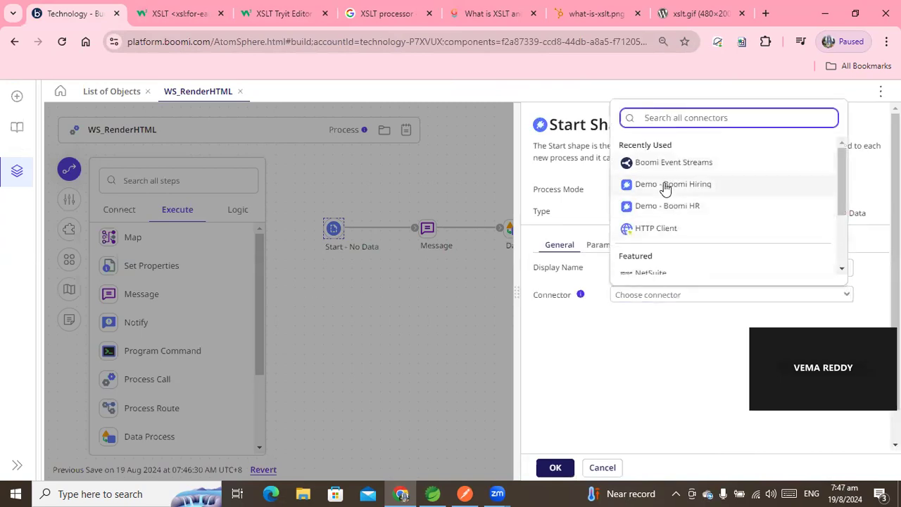
pyautogui.click(594, 259)
pyautogui.click(641, 298)
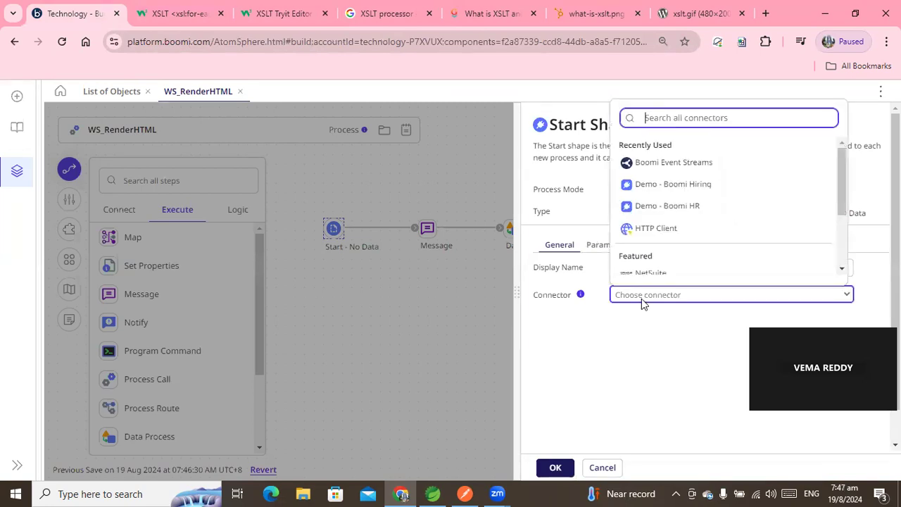
pyautogui.write('we')
pyautogui.click(678, 150)
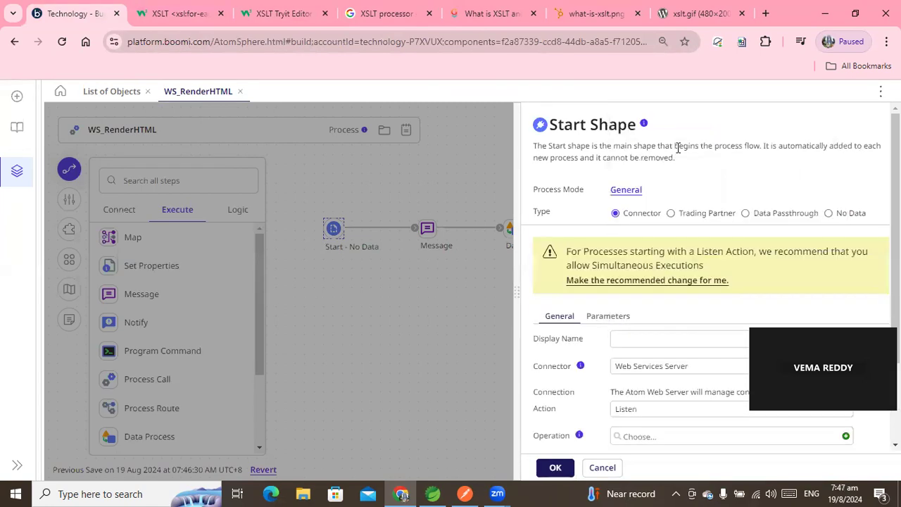
# Apply the recommended simultaneous executions change and select RenderHTML as the Start shape's operation
pyautogui.click(641, 280)
pyautogui.click(636, 331)
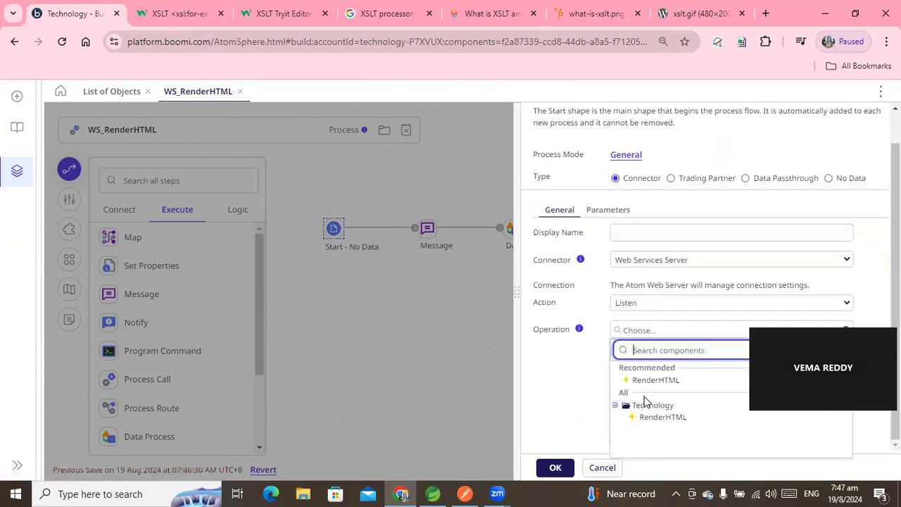
pyautogui.click(649, 381)
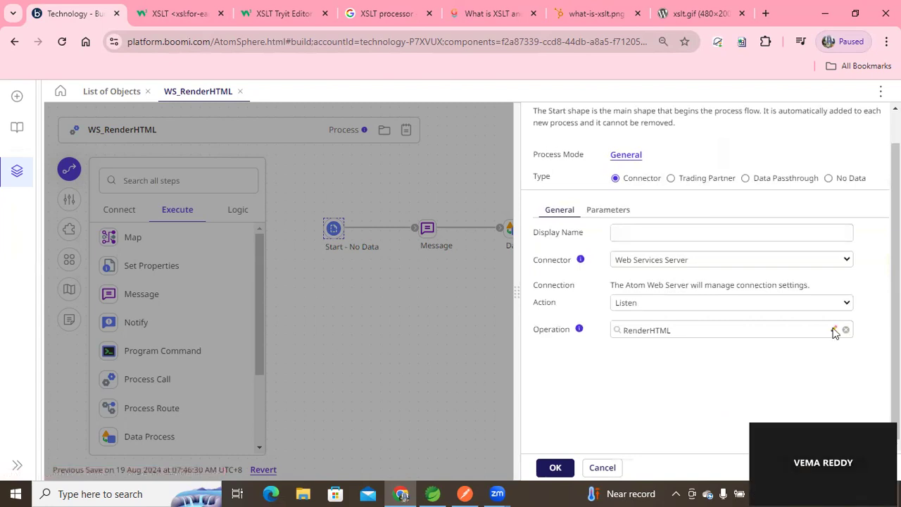
# Open the RenderHTML operation and examine its simple URL path, operation type, object and expected input type options
pyautogui.click(834, 331)
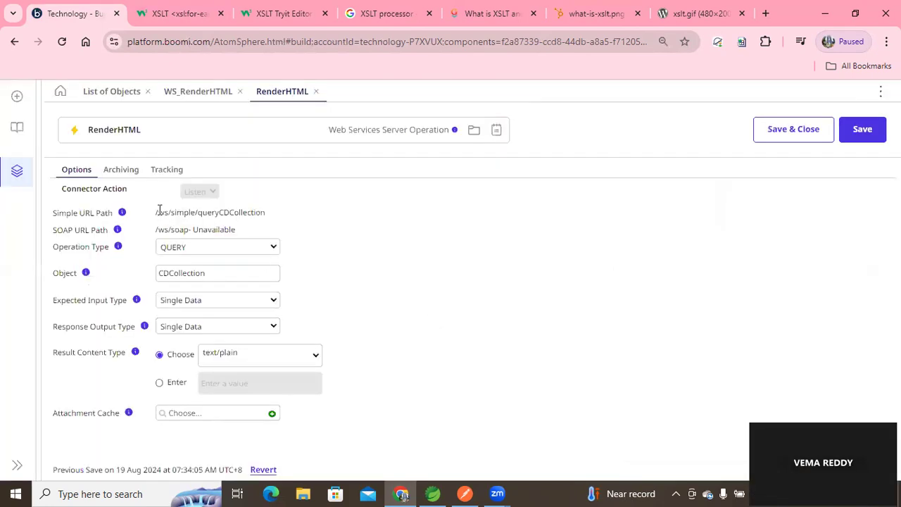
pyautogui.moveTo(158, 211); pyautogui.dragTo(284, 216)
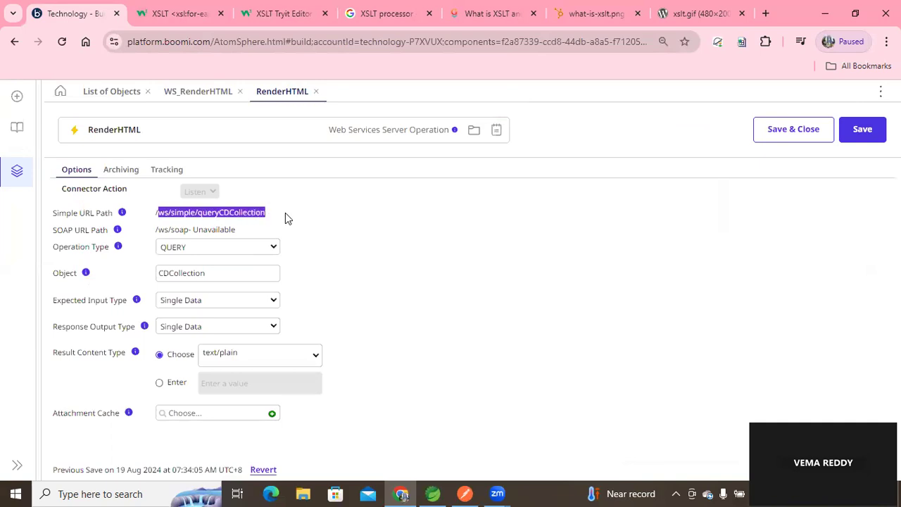
pyautogui.click(205, 250)
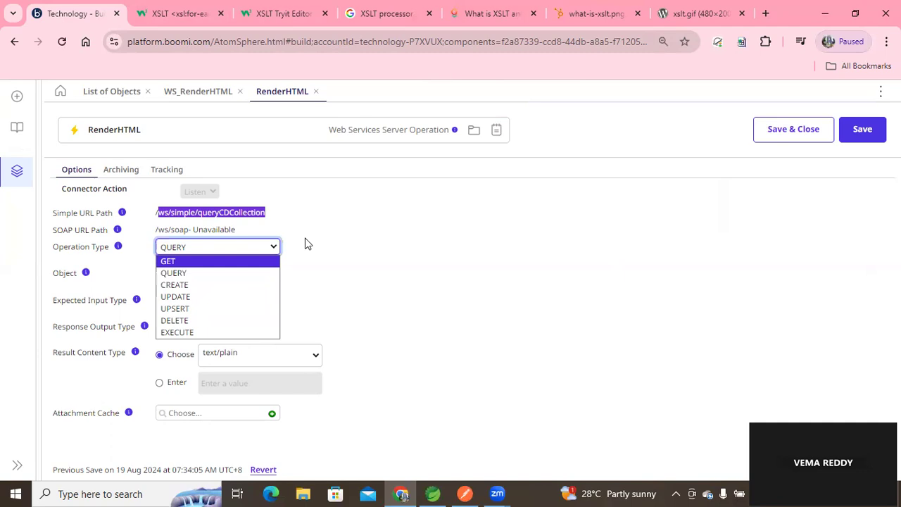
pyautogui.click(397, 251)
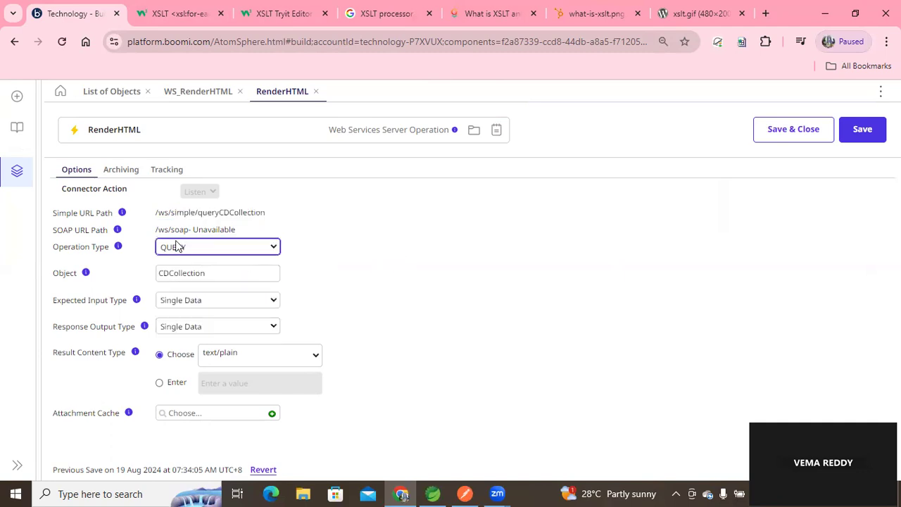
pyautogui.click(213, 273)
pyautogui.moveTo(211, 273); pyautogui.dragTo(147, 276)
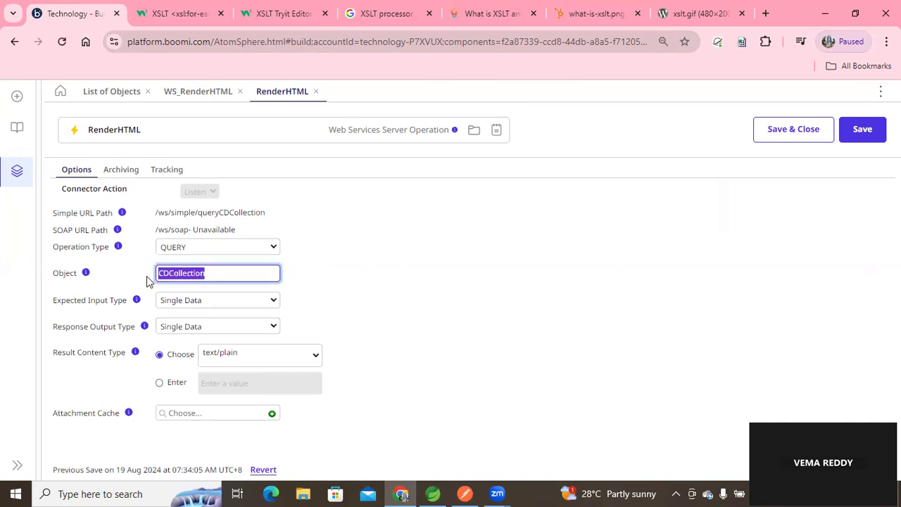
pyautogui.click(196, 301)
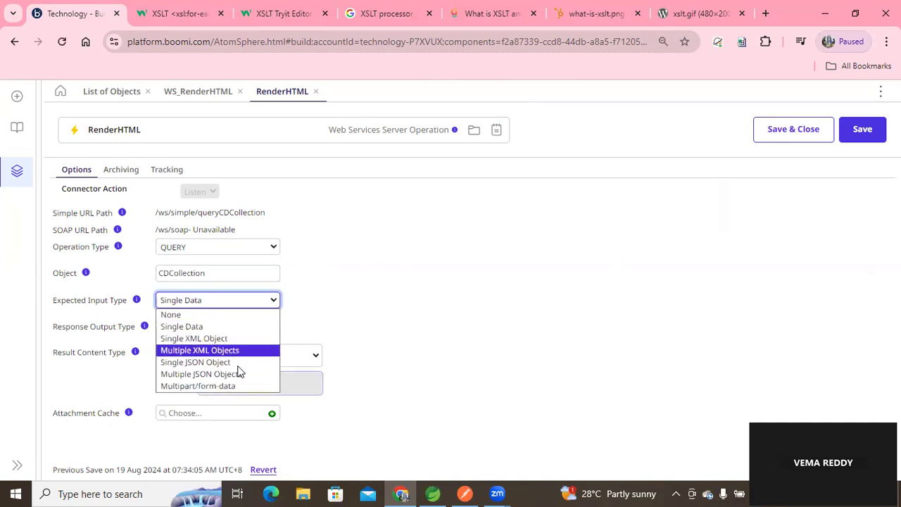
pyautogui.click(189, 326)
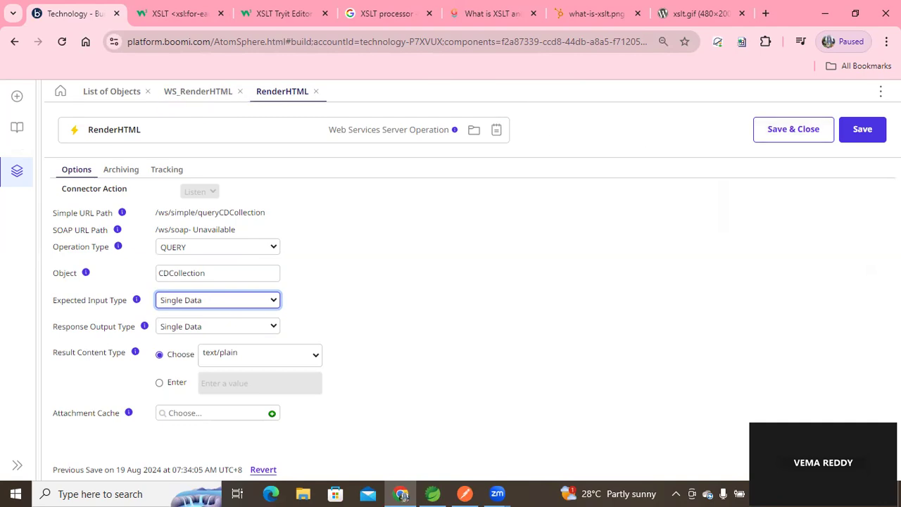
pyautogui.click(880, 91)
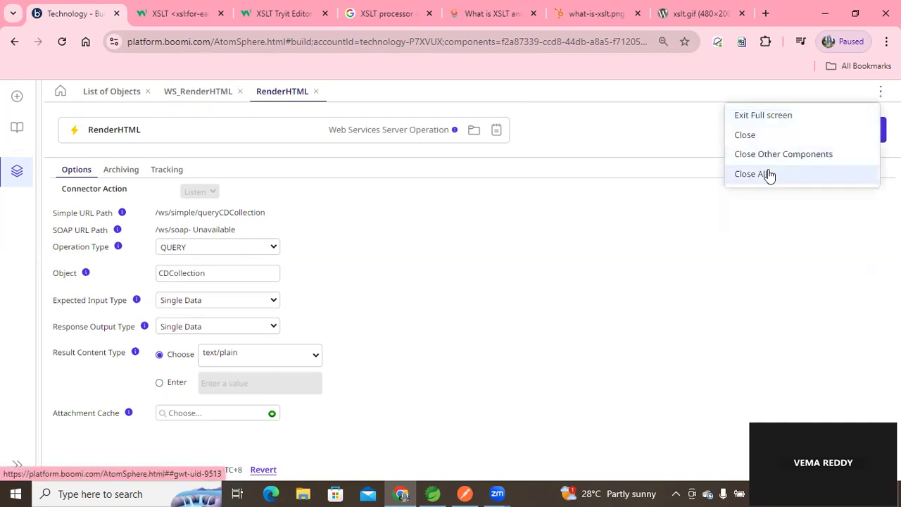
pyautogui.click(764, 137)
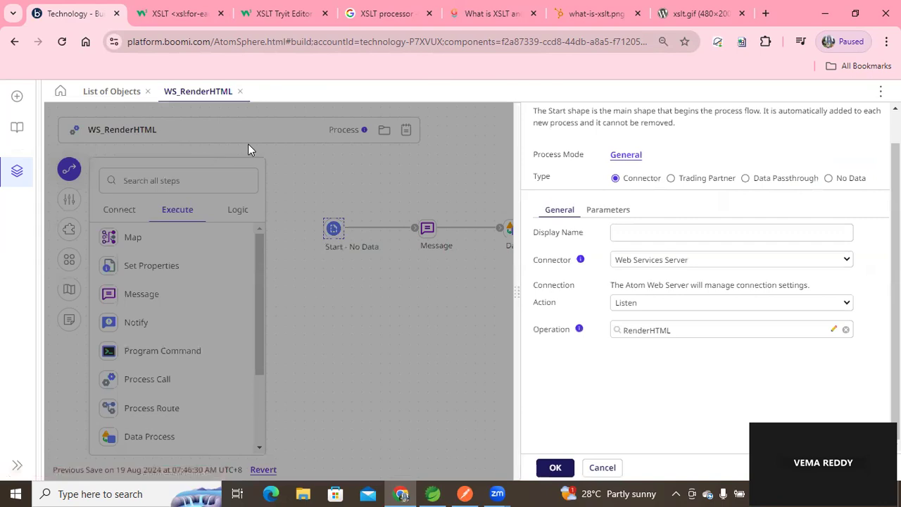
pyautogui.click(601, 468)
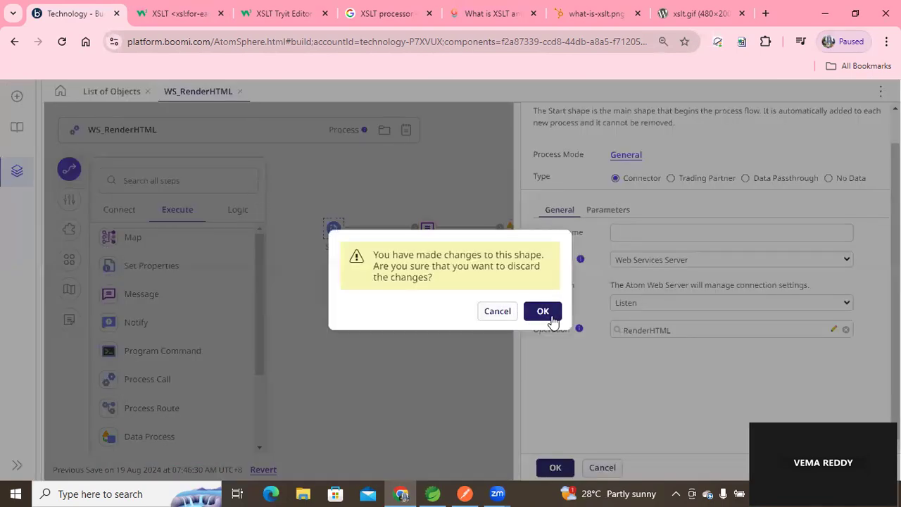
pyautogui.click(495, 309)
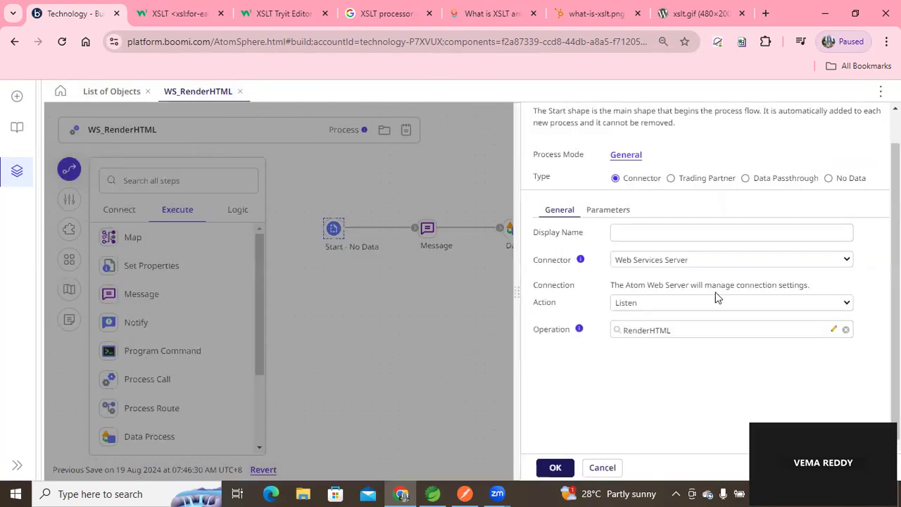
# Reopen the Start shape's RenderHTML operation, copy its simple URL path and paste it into the address of a new browser tab
pyautogui.click(833, 330)
pyautogui.moveTo(156, 213); pyautogui.dragTo(265, 216)
pyautogui.rightClick(262, 222)
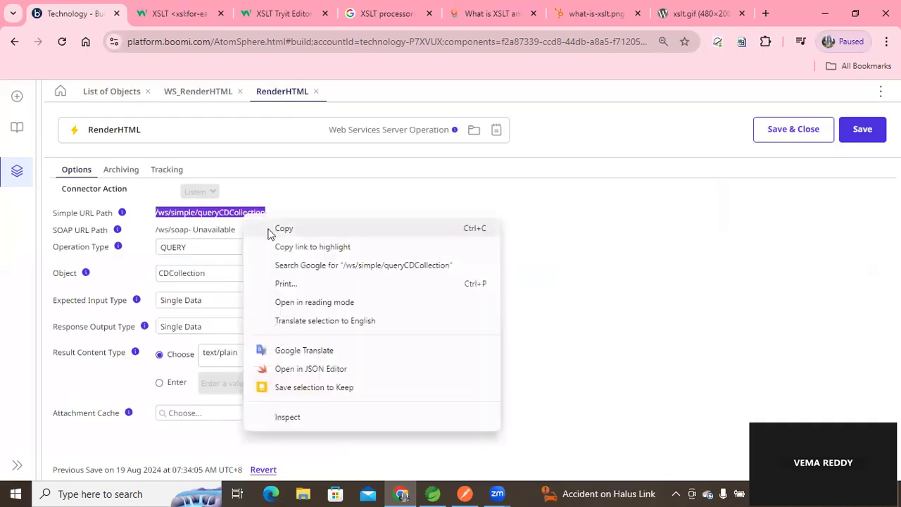
pyautogui.click(271, 231)
pyautogui.rightClick(72, 16)
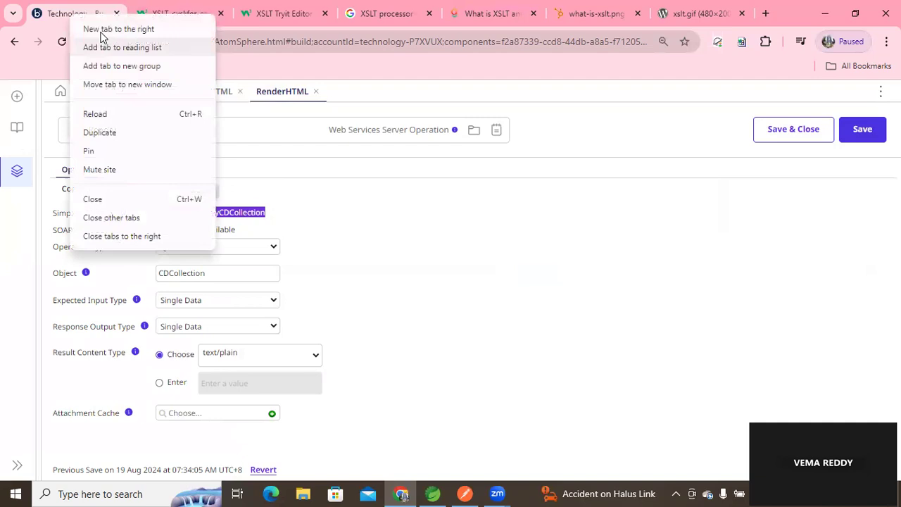
pyautogui.click(105, 29)
pyautogui.hotkey('ctrl', 'v')
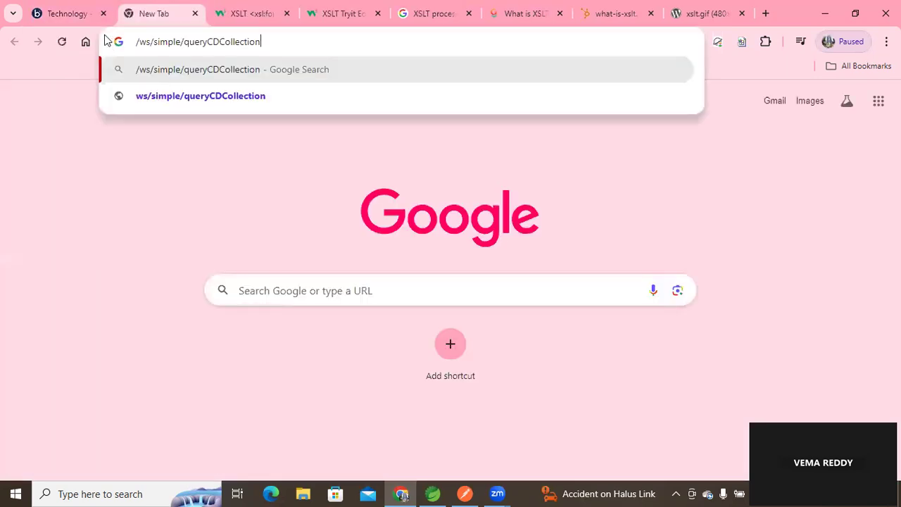
# Return to Boomi, close the RenderHTML operation and exit full screen
pyautogui.click(48, 11)
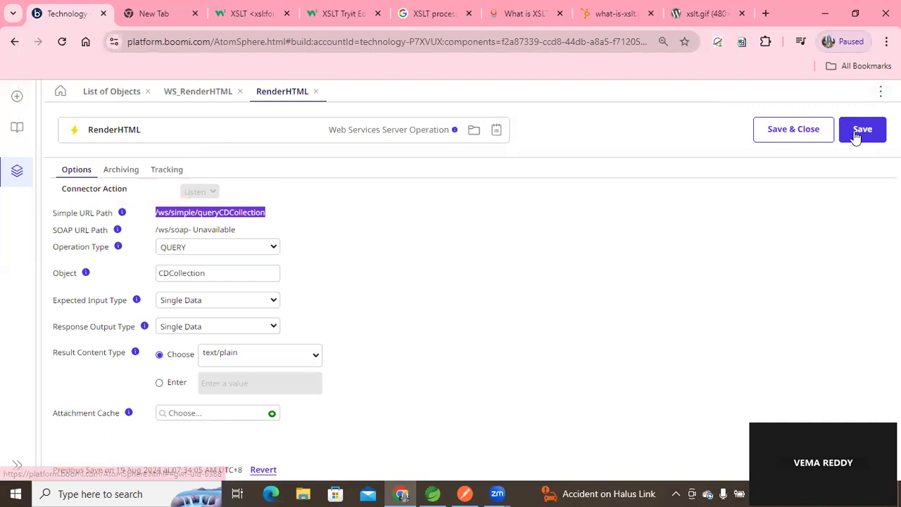
pyautogui.click(880, 91)
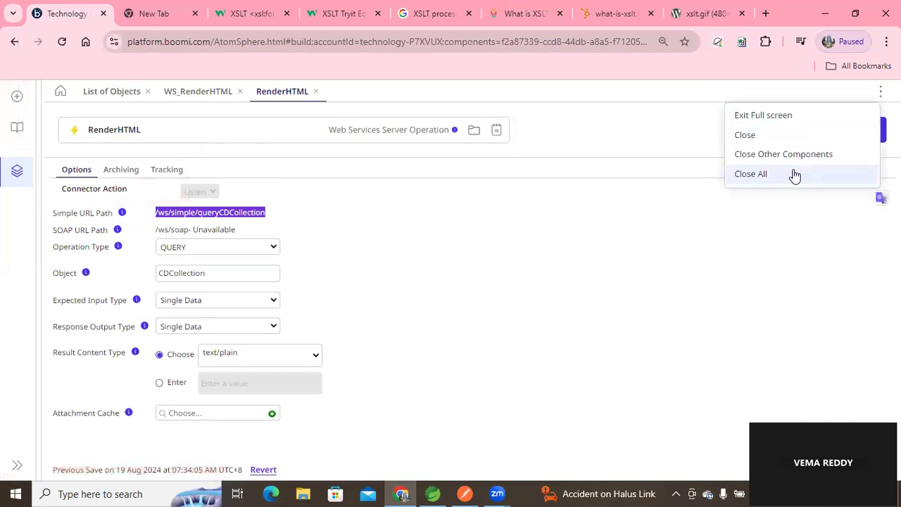
pyautogui.click(766, 136)
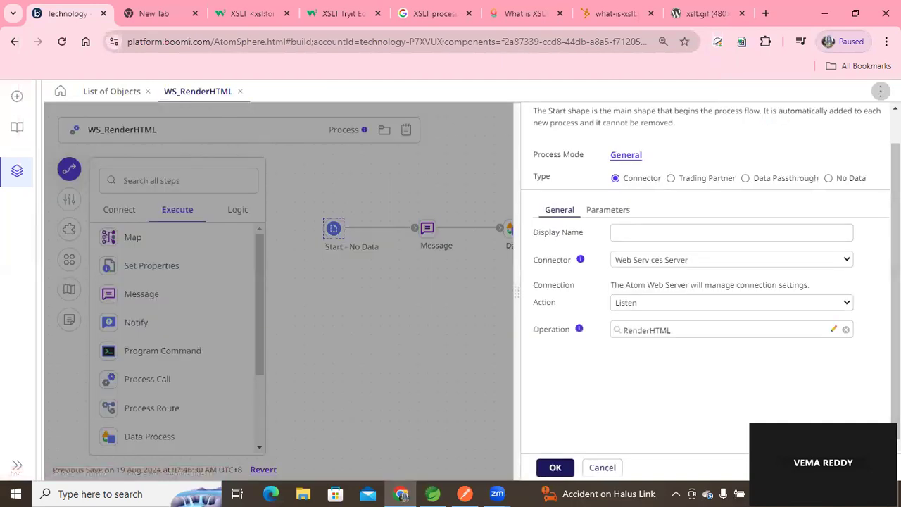
pyautogui.click(880, 92)
pyautogui.click(771, 120)
# Go to Atom Management and open the Shared Web Server settings of the DESKTOP-NHFHLG3 atom in TestLocal
pyautogui.click(310, 137)
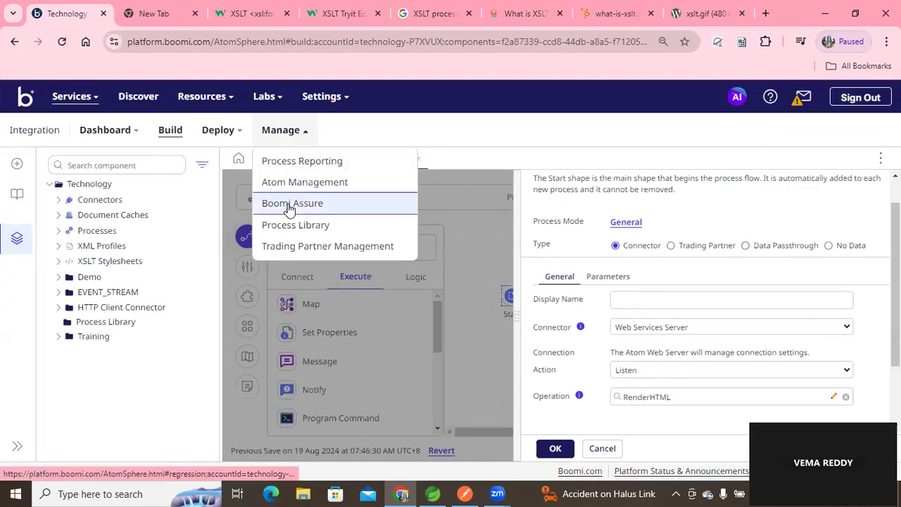
pyautogui.click(314, 182)
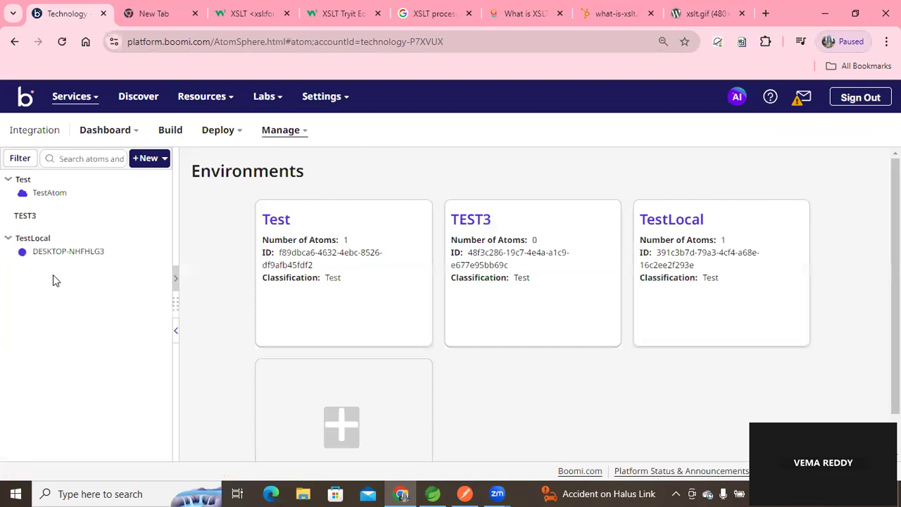
pyautogui.click(54, 251)
pyautogui.scroll(-2, 256, 418)
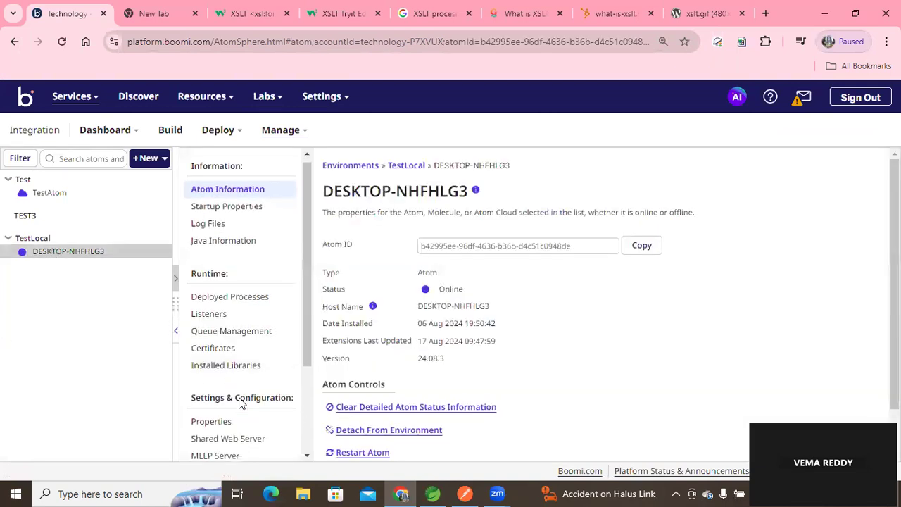
pyautogui.click(233, 318)
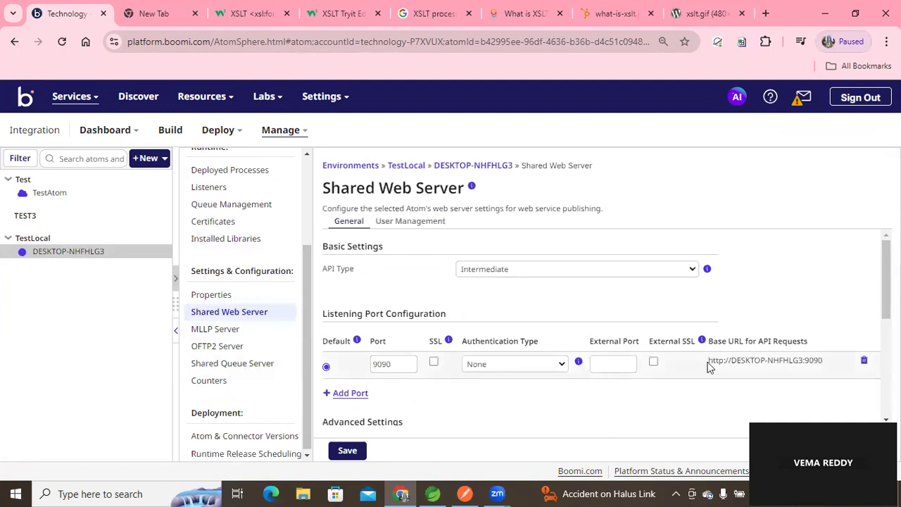
pyautogui.moveTo(706, 362); pyautogui.dragTo(822, 360)
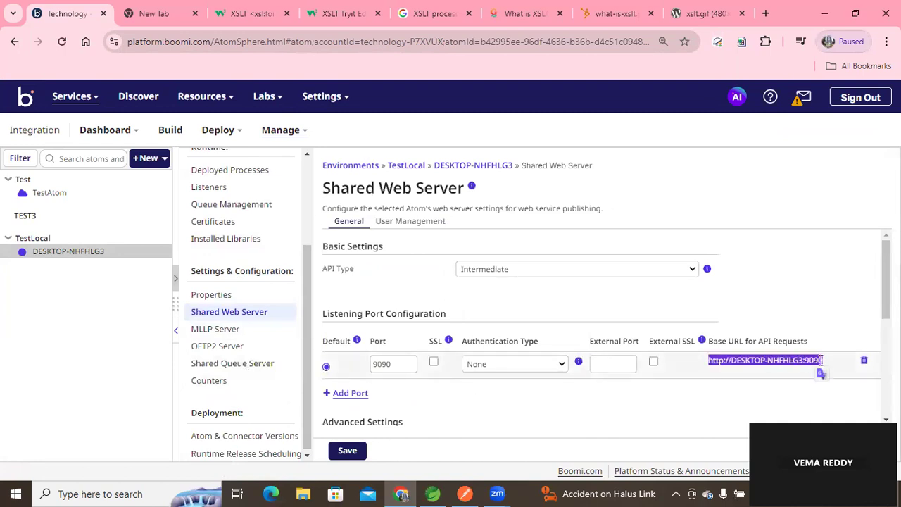
pyautogui.rightClick(803, 359)
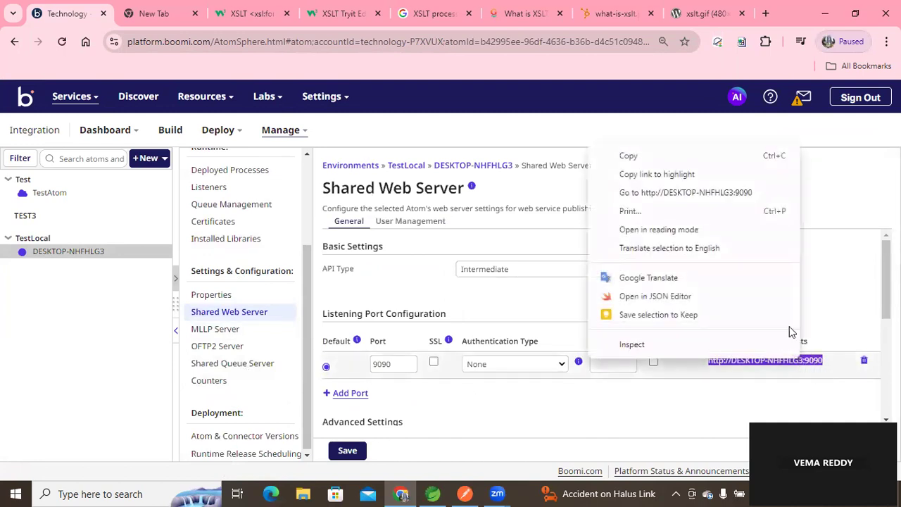
pyautogui.click(649, 156)
pyautogui.click(158, 11)
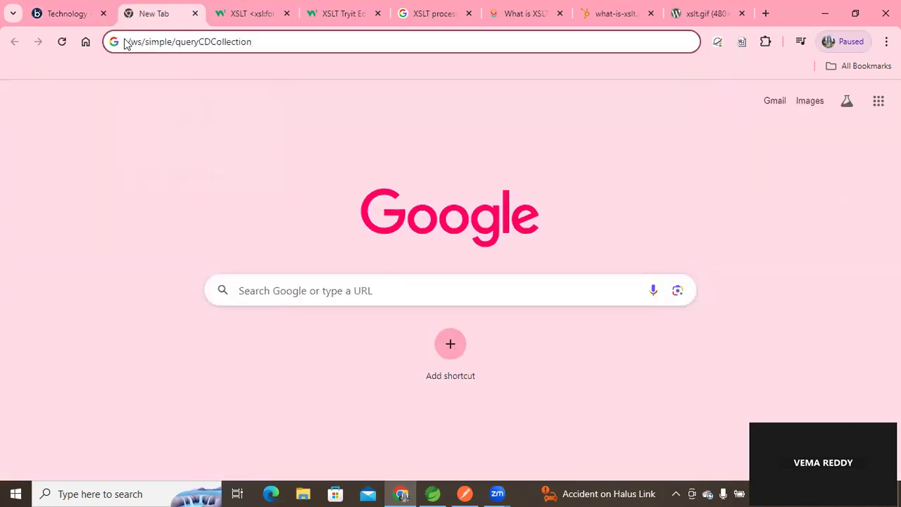
pyautogui.hotkey('ctrl', 'v')
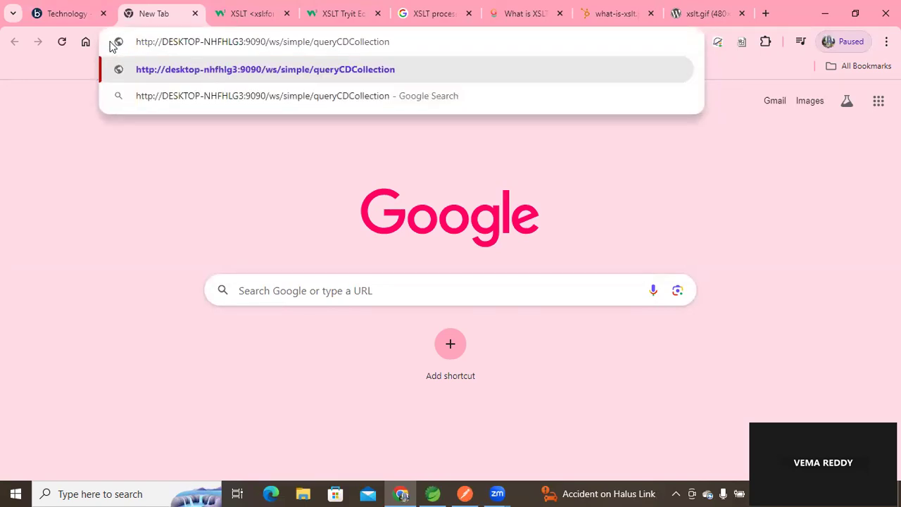
pyautogui.press('Return')
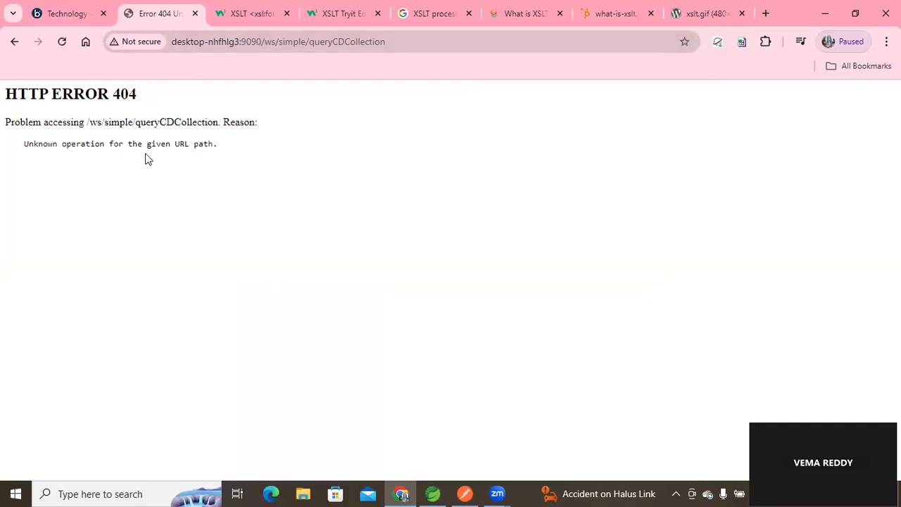
# Examine the reason and path on the response page and compare them with the requested URL
pyautogui.moveTo(181, 143); pyautogui.dragTo(218, 144)
pyautogui.moveTo(387, 42); pyautogui.dragTo(178, 40)
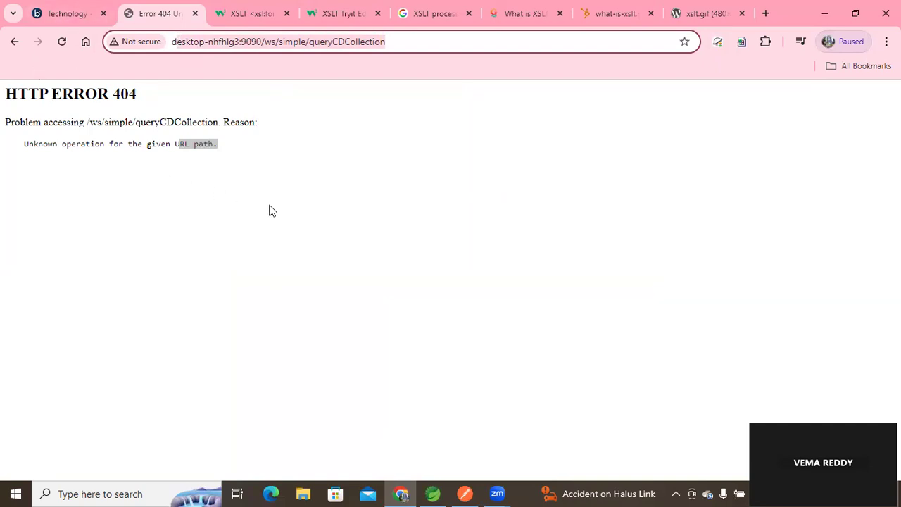
pyautogui.moveTo(89, 121); pyautogui.dragTo(205, 124)
# Return to the atom's Shared Web Server settings in Boomi and examine the API type options, authentication type and remaining settings
pyautogui.click(63, 12)
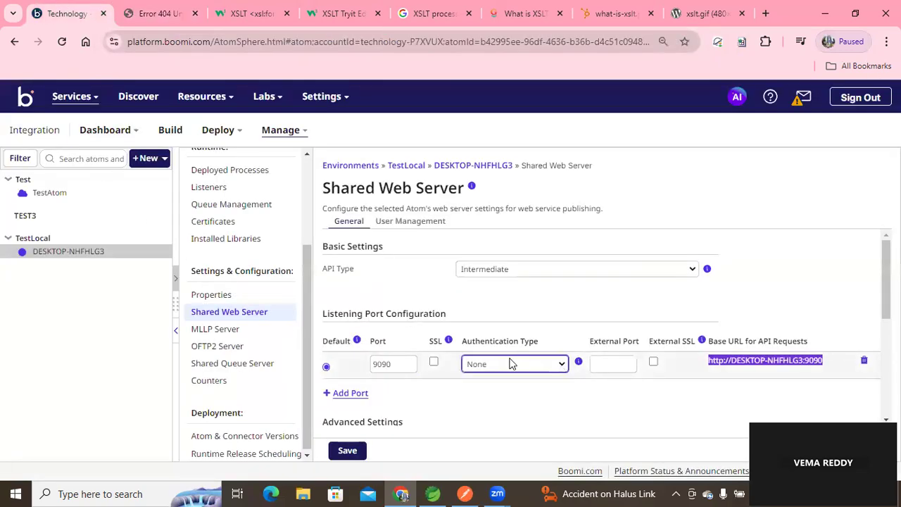
pyautogui.click(537, 269)
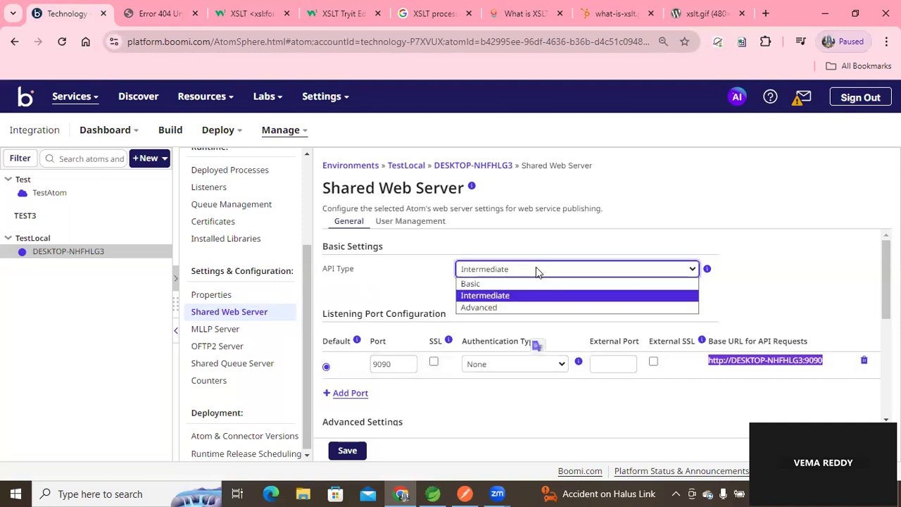
pyautogui.click(406, 285)
pyautogui.scroll(-3, 431, 343)
pyautogui.scroll(3, 427, 368)
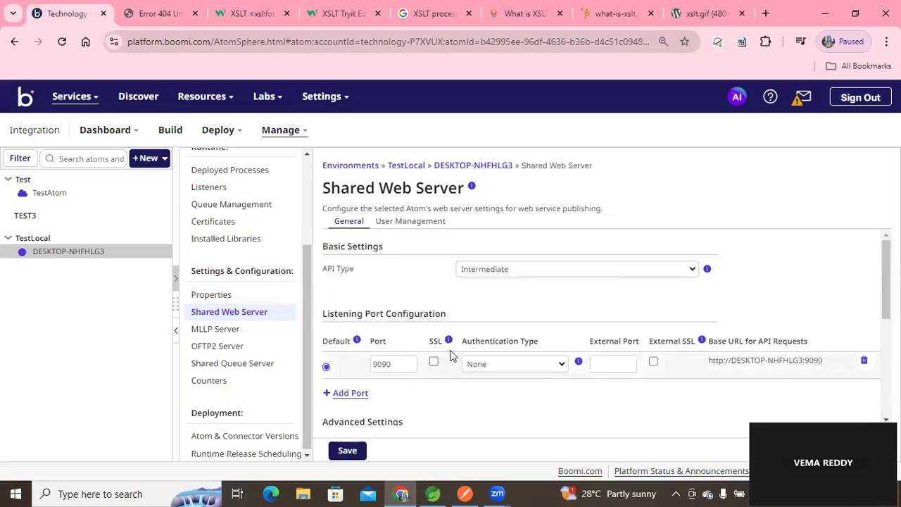
pyautogui.click(161, 14)
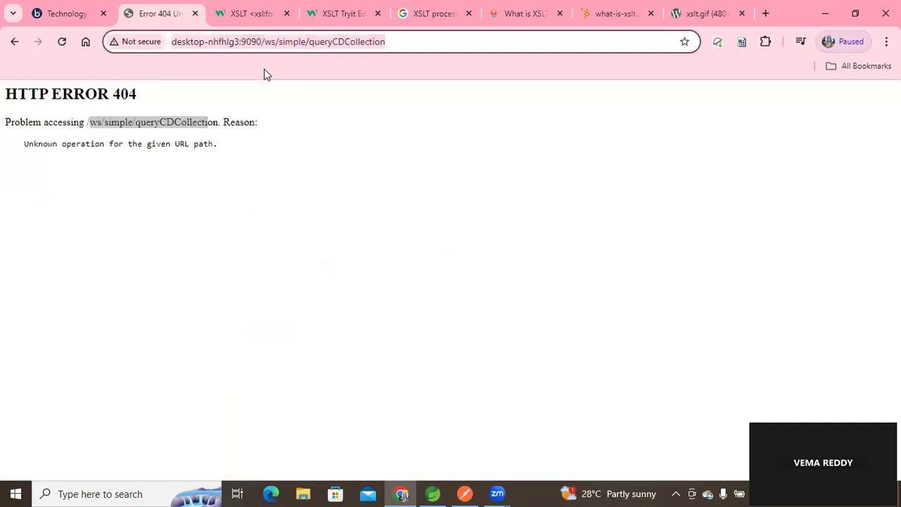
pyautogui.click(464, 493)
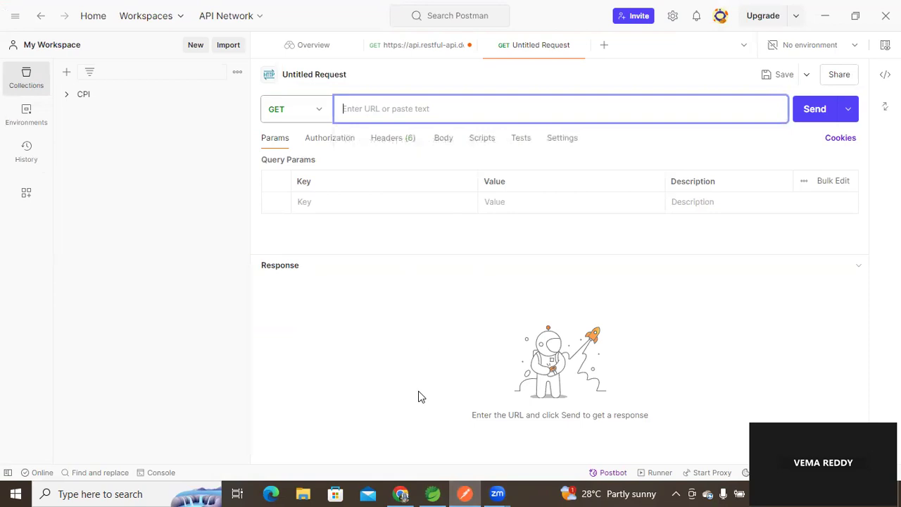
pyautogui.write('http://desktop-nhfhlg3:9090/ws/simple/queryCDCollection')
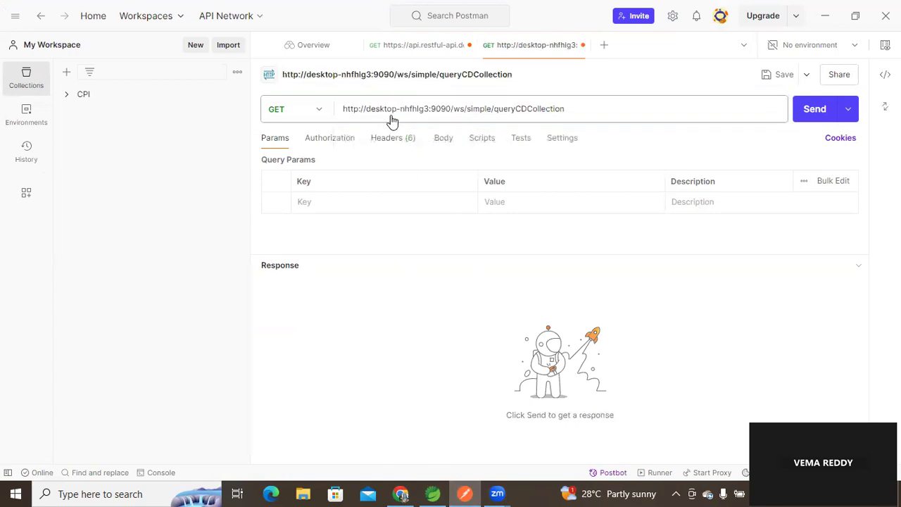
pyautogui.click(809, 120)
# Change the request method to POST and open the request's body options
pyautogui.click(316, 116)
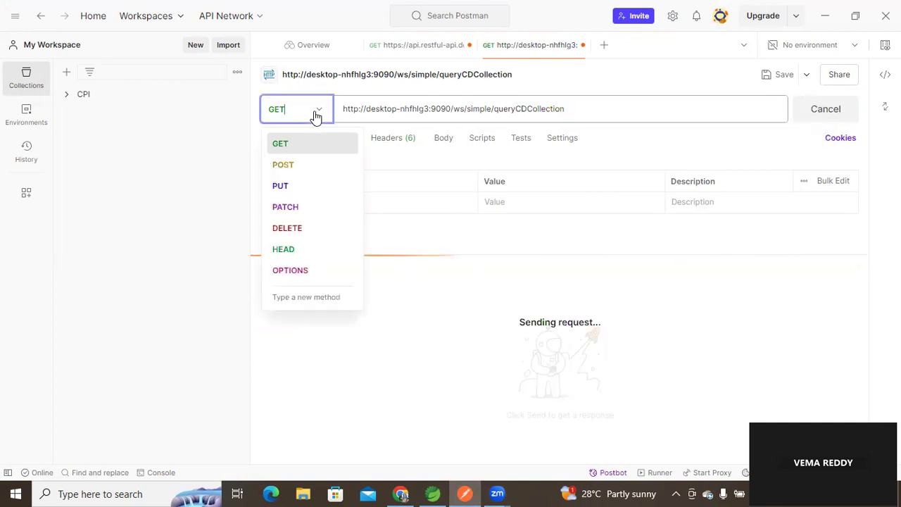
pyautogui.click(285, 166)
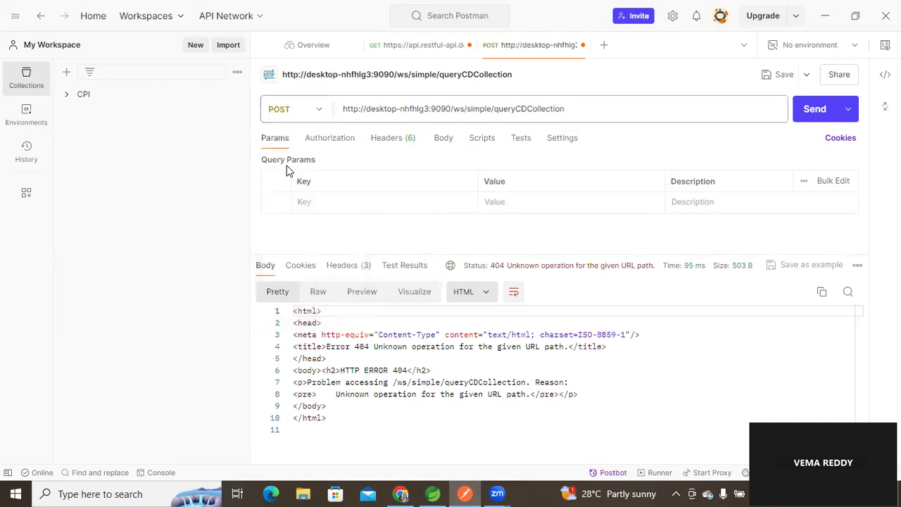
pyautogui.click(444, 143)
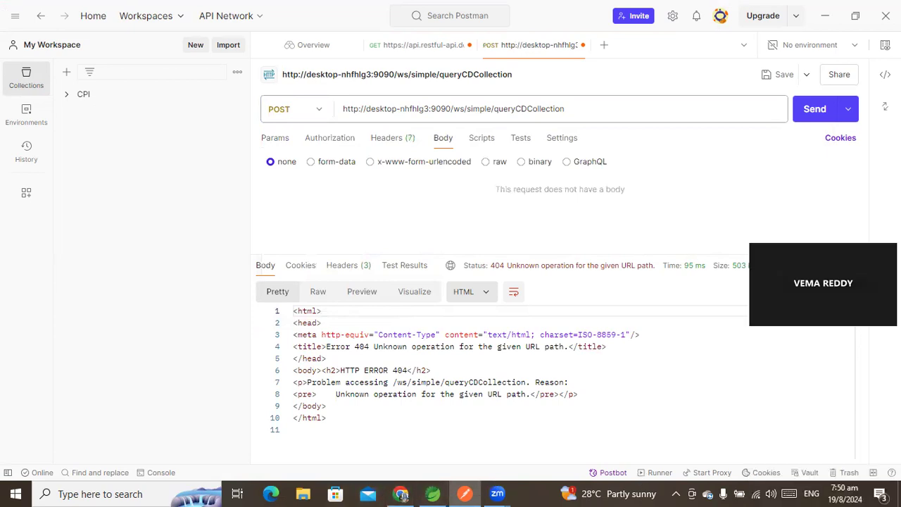
# Switch from Postman back to Boomi in the browser and return to the WS_RenderHTML process on the build canvas
pyautogui.press('super+d')
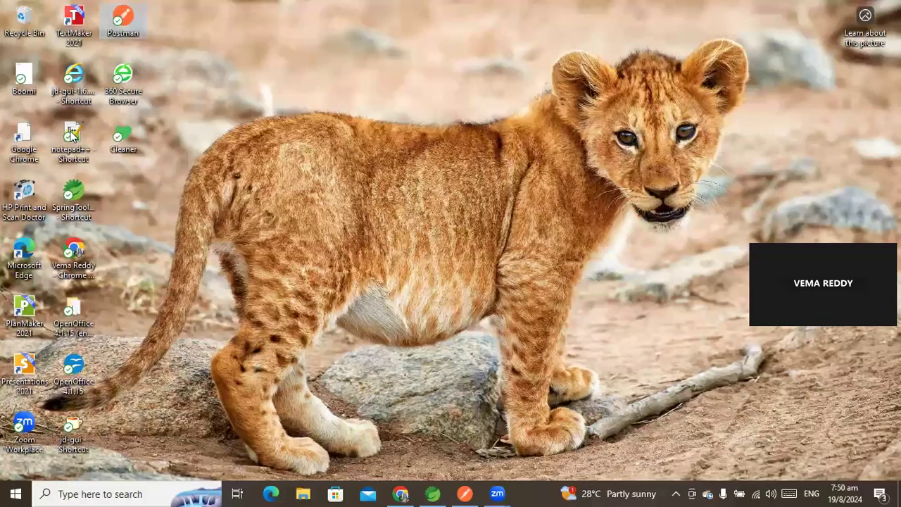
pyautogui.click(401, 493)
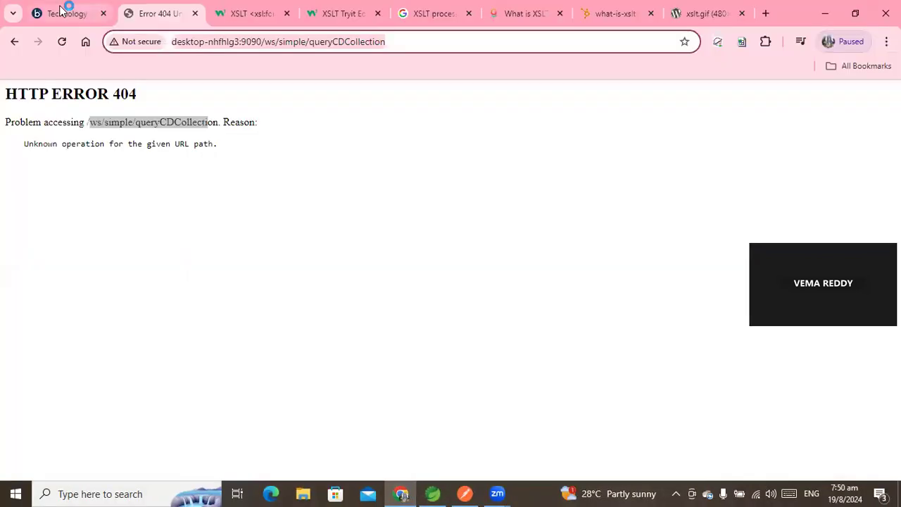
pyautogui.click(62, 10)
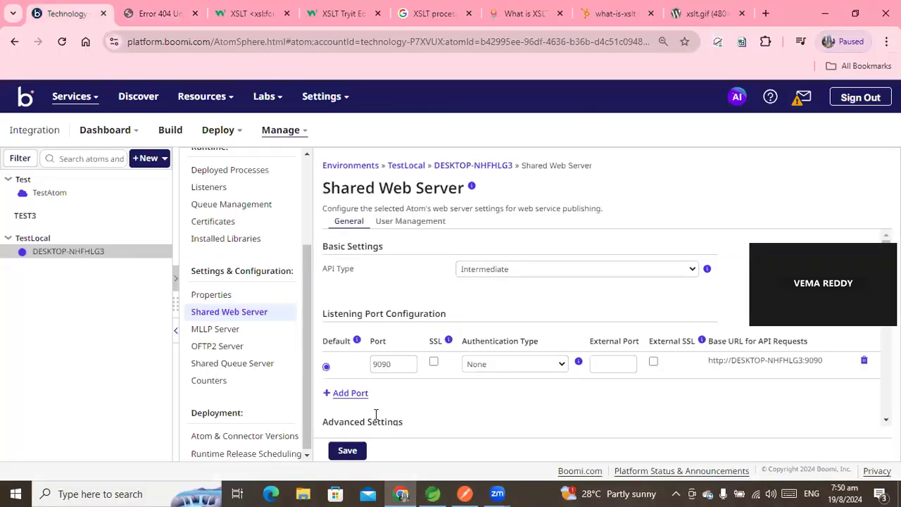
pyautogui.click(161, 136)
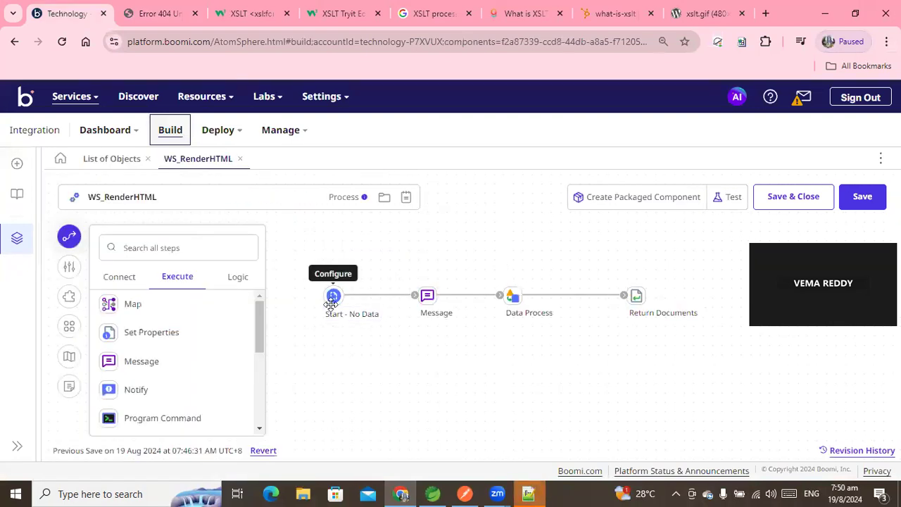
# Configure the Start shape as a Connector type that uses the Web Services Server connector
pyautogui.click(330, 301)
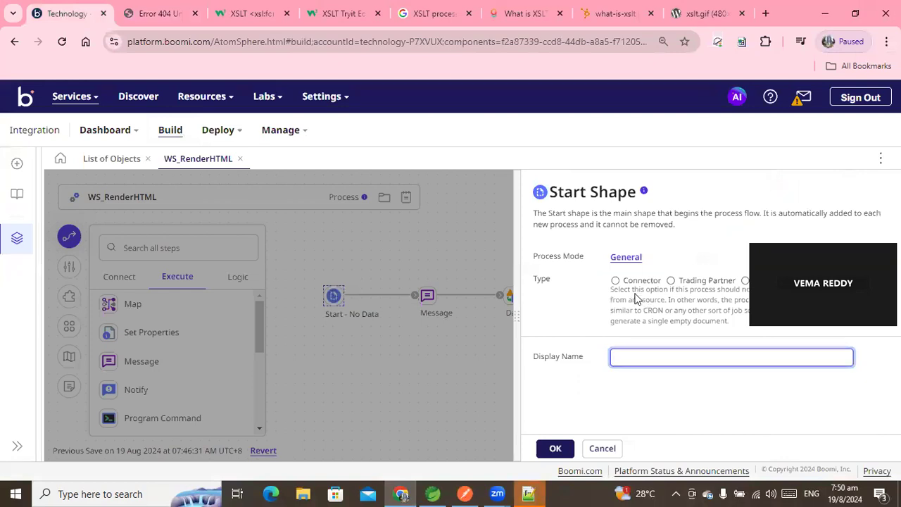
pyautogui.click(615, 280)
pyautogui.click(661, 361)
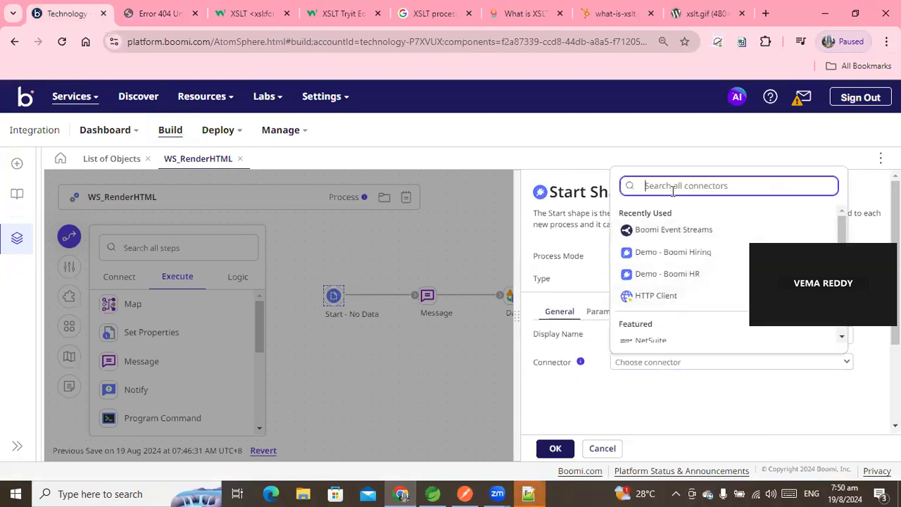
pyautogui.write('web')
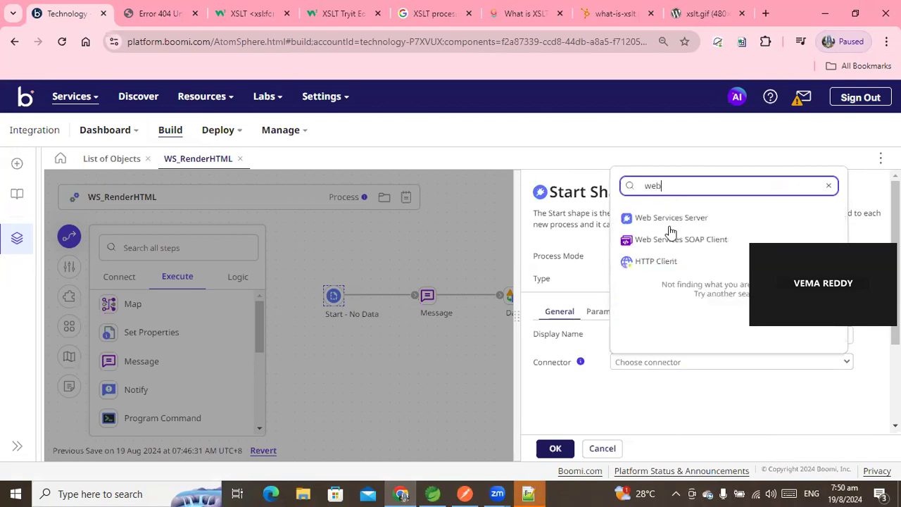
pyautogui.click(669, 221)
pyautogui.click(637, 348)
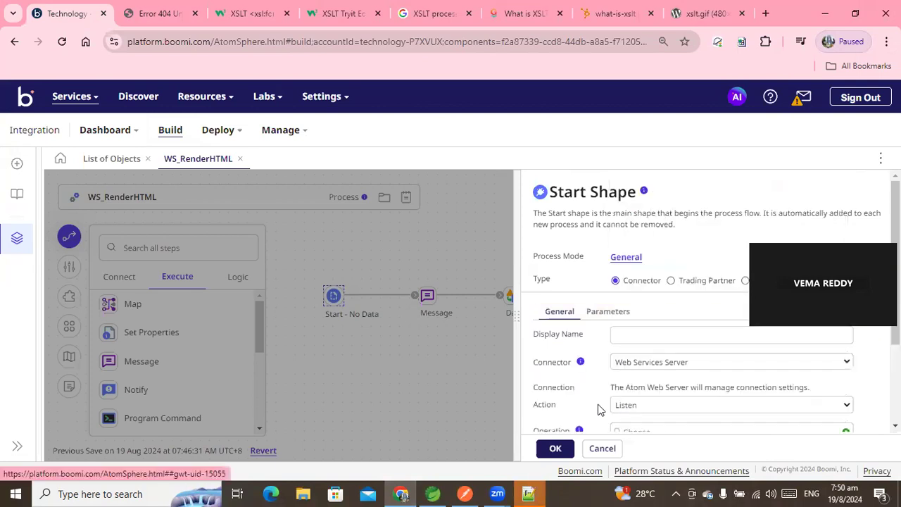
# Assign the RenderHTML operation to the Start shape and move the Message shape below the main flow line
pyautogui.scroll(-1, 658, 383)
pyautogui.click(653, 376)
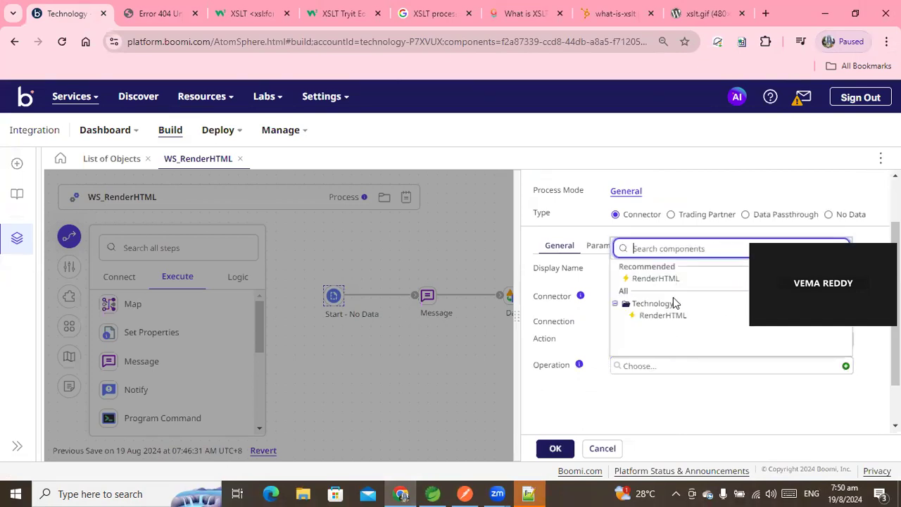
pyautogui.click(660, 282)
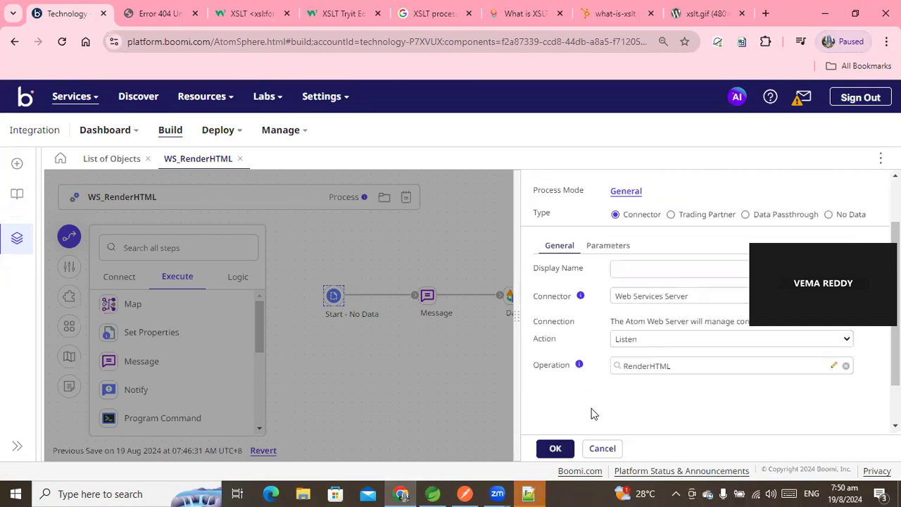
pyautogui.click(555, 448)
pyautogui.moveTo(428, 296); pyautogui.dragTo(456, 375)
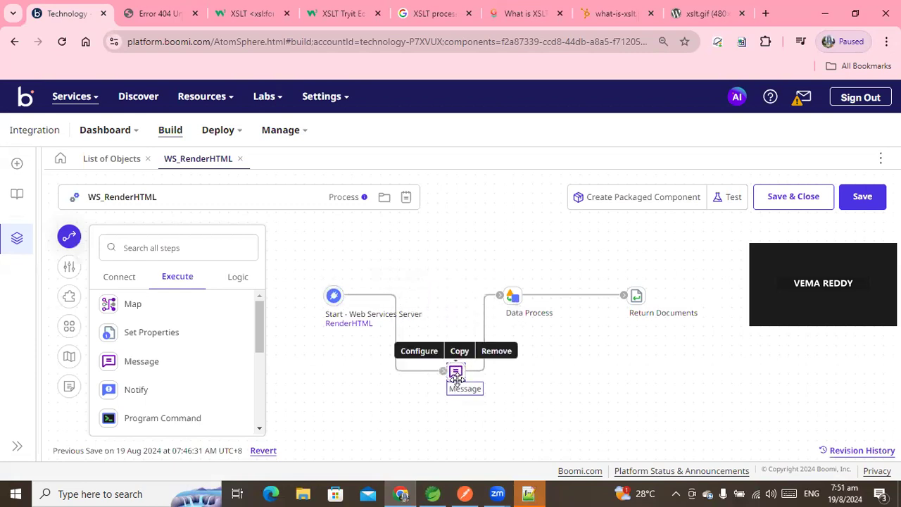
# Set the RenderHTML operation's expected input type to None and result content type to text/html, keeping Single Data output, and save it
pyautogui.click(349, 323)
pyautogui.click(178, 367)
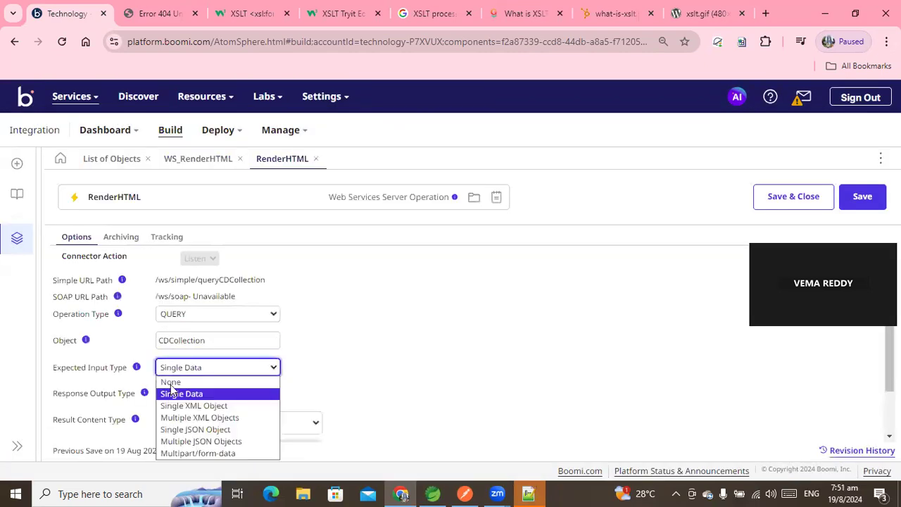
pyautogui.click(171, 382)
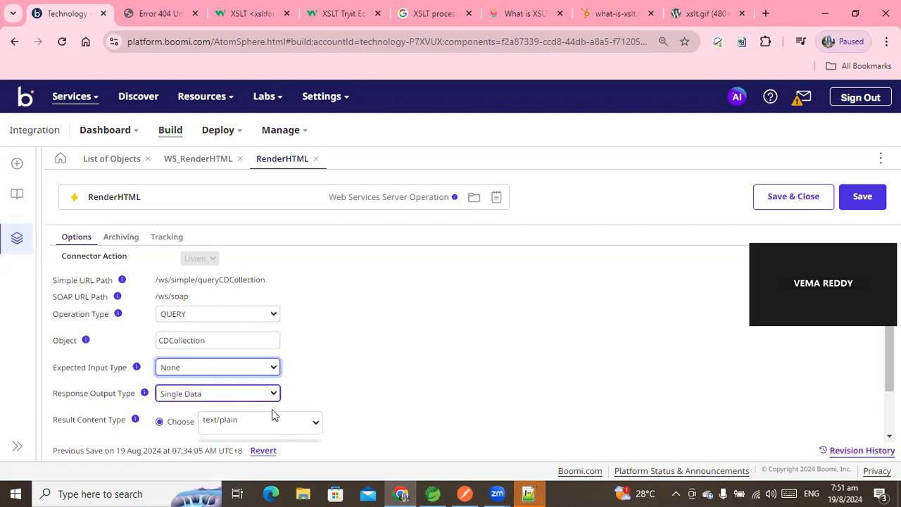
pyautogui.click(314, 422)
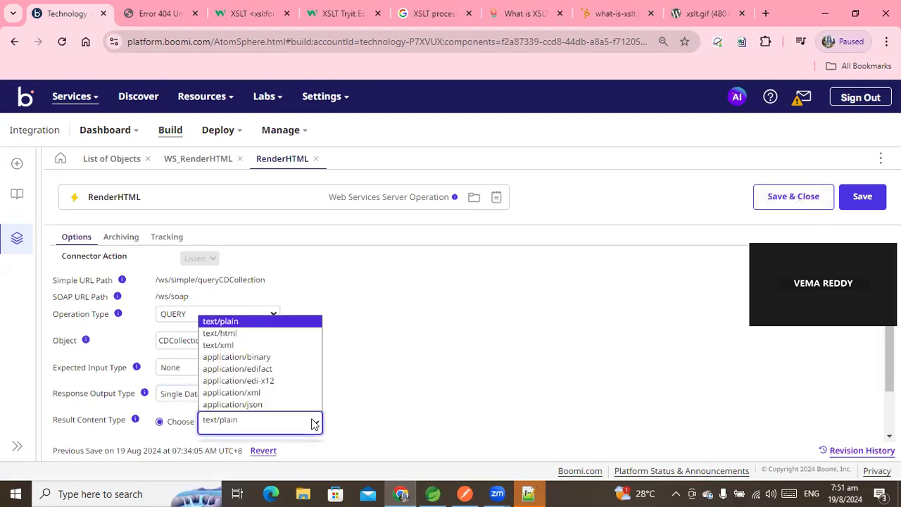
pyautogui.click(258, 333)
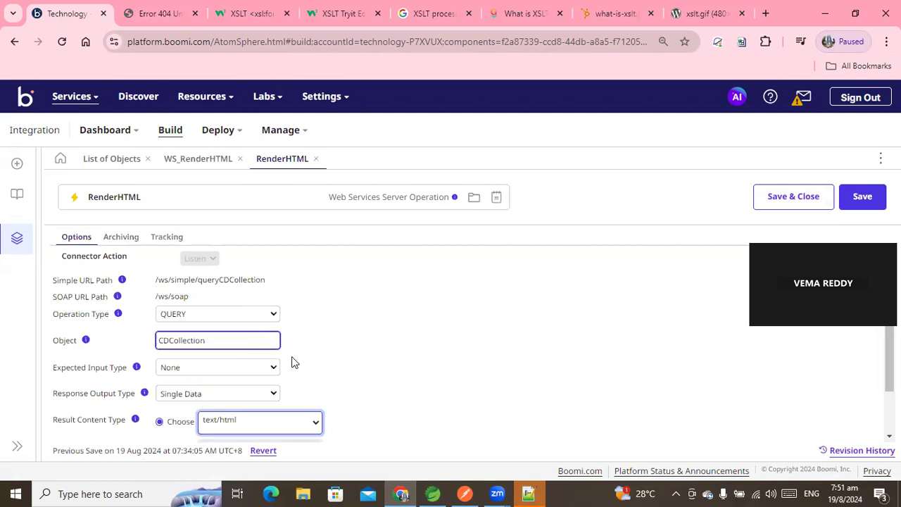
pyautogui.click(272, 398)
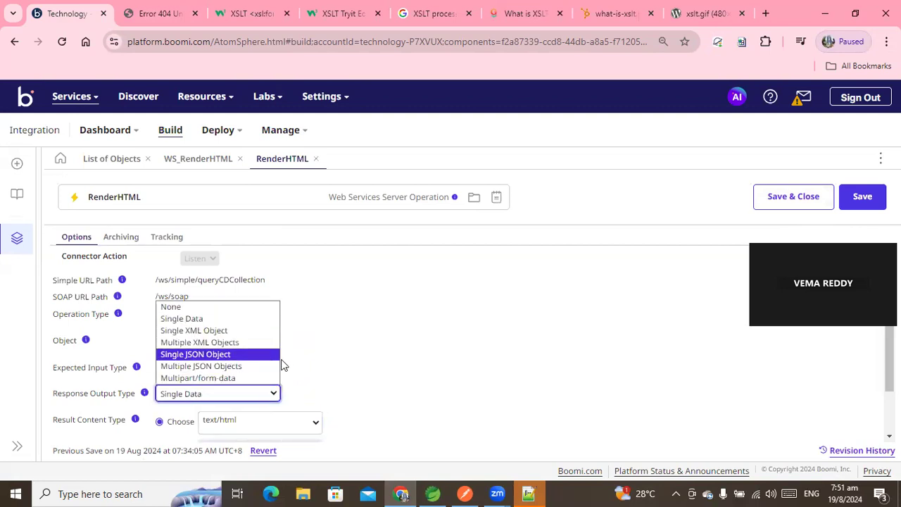
pyautogui.click(441, 363)
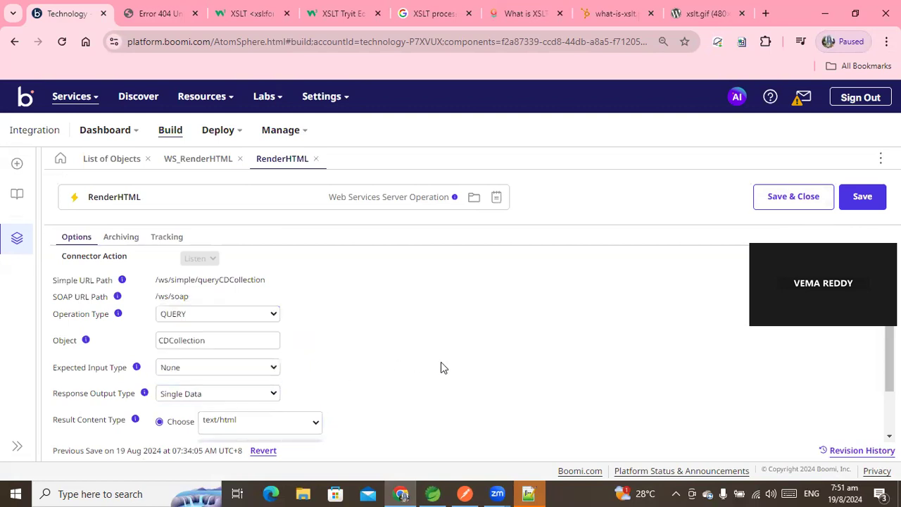
pyautogui.click(817, 204)
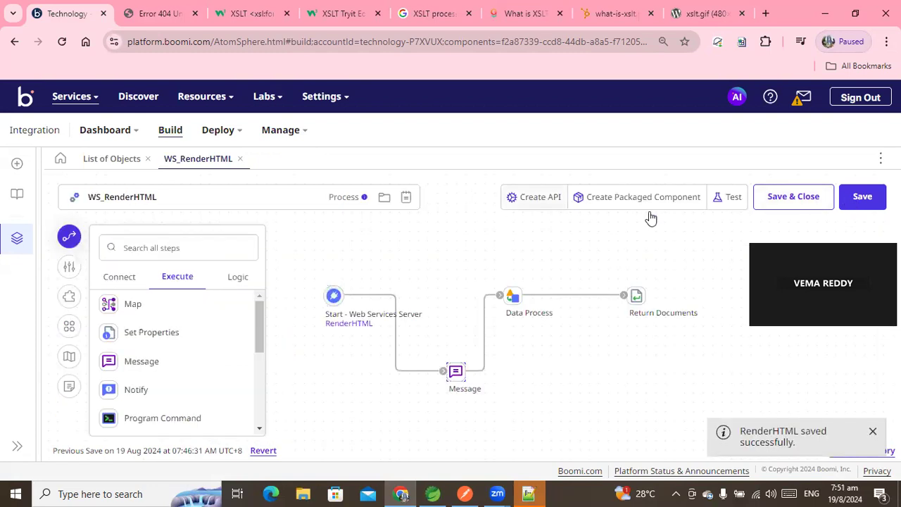
# Try to test the WS_RenderHTML process, then save it and create a packaged component without a custom version or notes
pyautogui.click(728, 198)
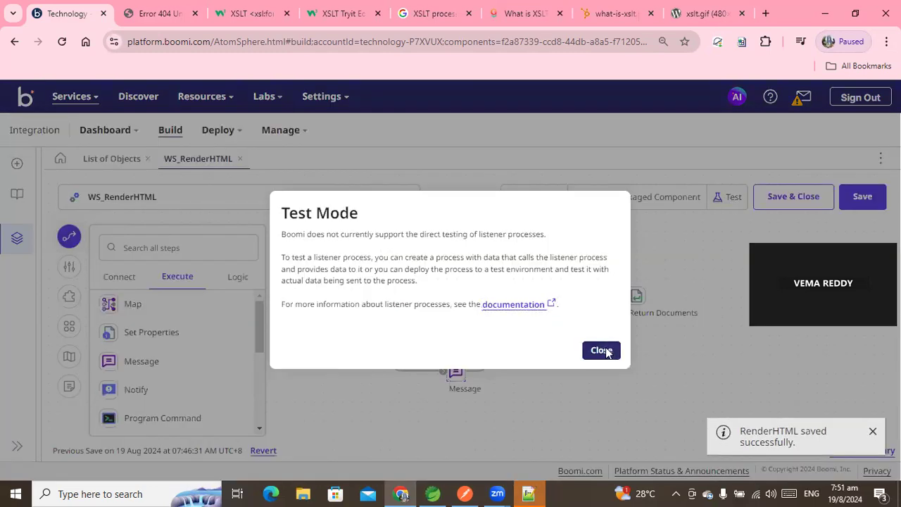
pyautogui.click(601, 350)
pyautogui.click(612, 203)
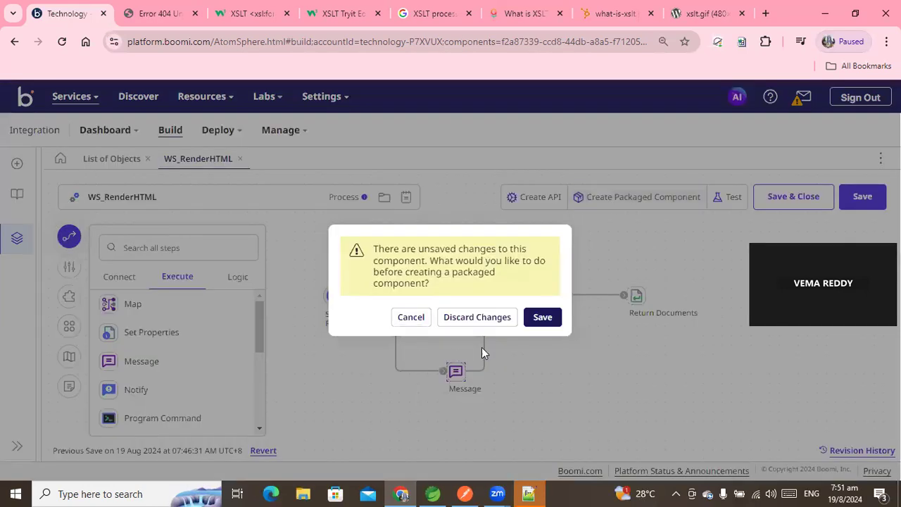
pyautogui.click(539, 318)
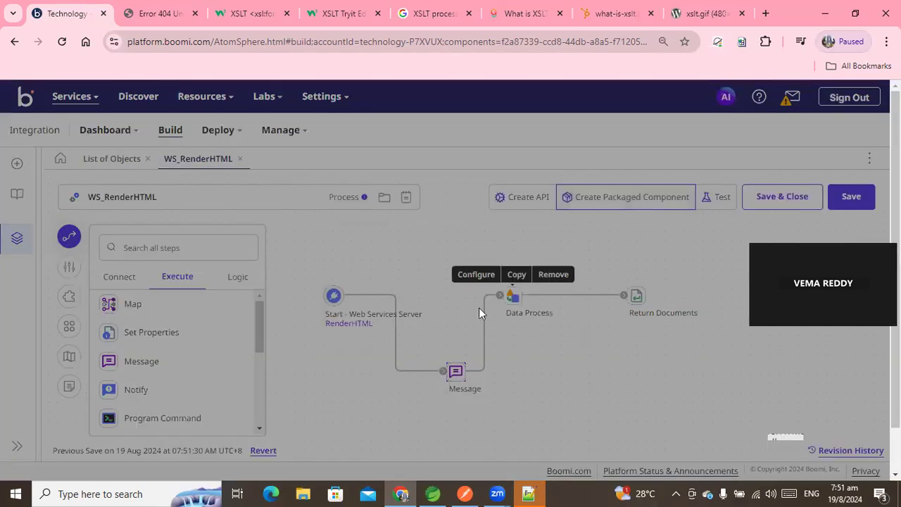
pyautogui.click(810, 458)
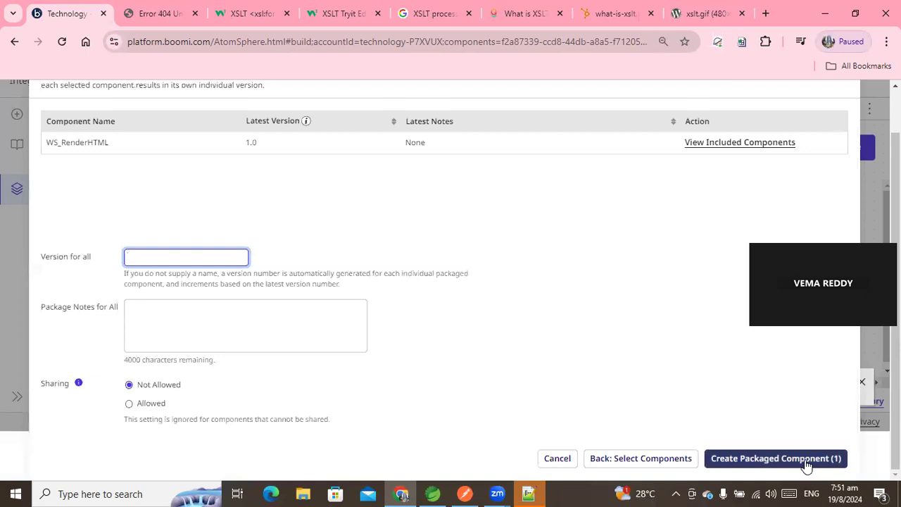
pyautogui.click(802, 459)
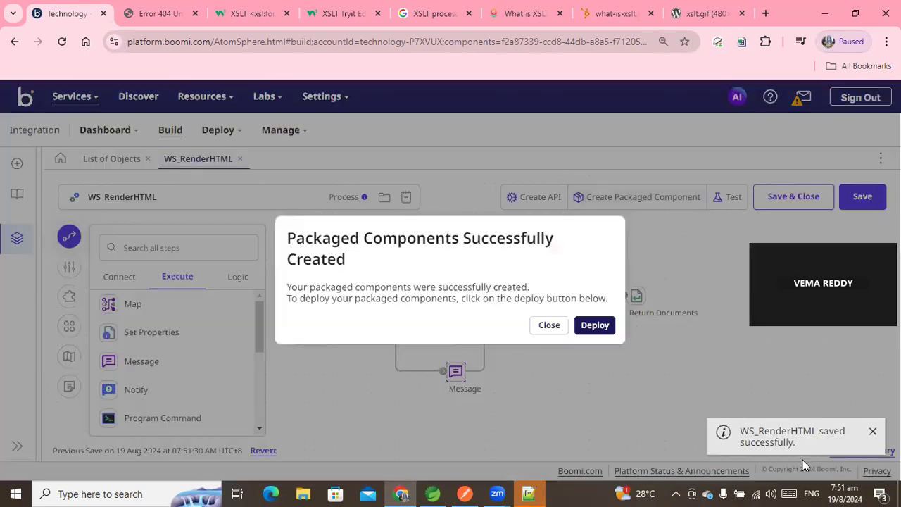
# Deploy version 2.0 of the WS_RenderHTML package to the TestLocal environment
pyautogui.click(596, 324)
pyautogui.click(143, 162)
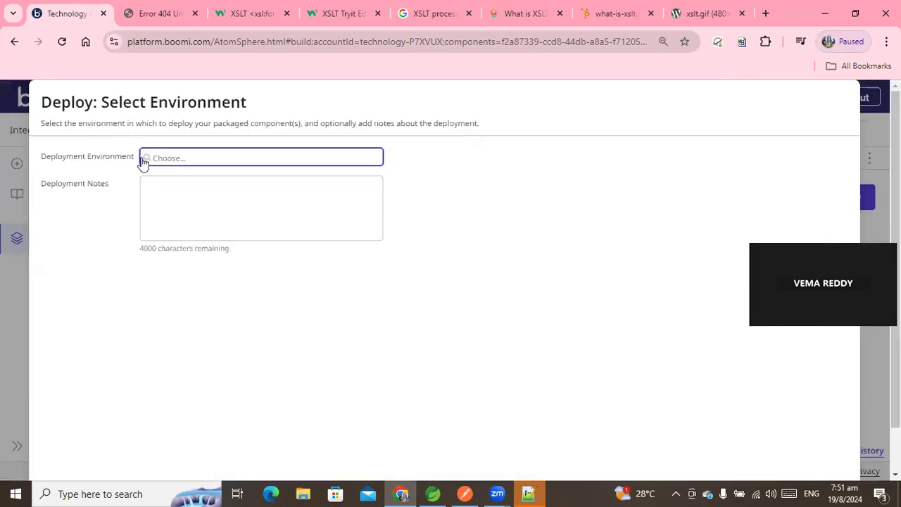
pyautogui.click(159, 184)
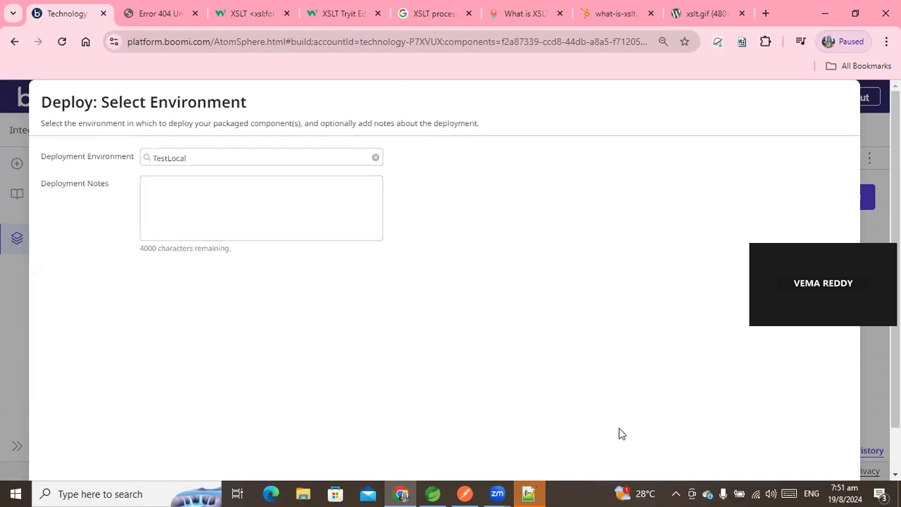
pyautogui.scroll(-1, 803, 460)
pyautogui.click(807, 458)
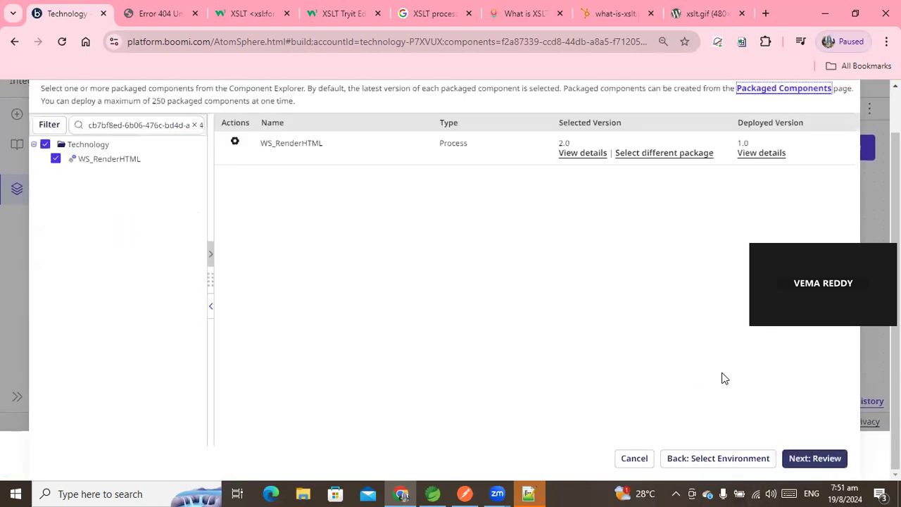
pyautogui.click(810, 456)
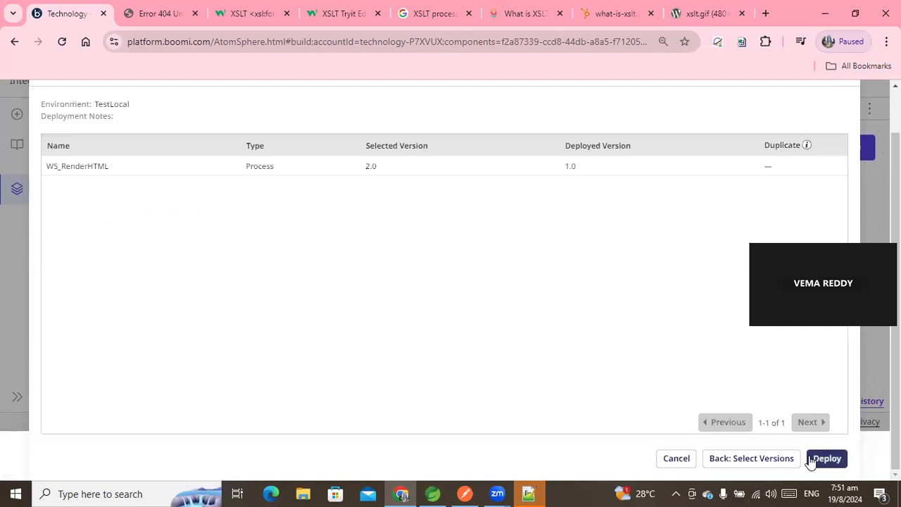
pyautogui.click(810, 459)
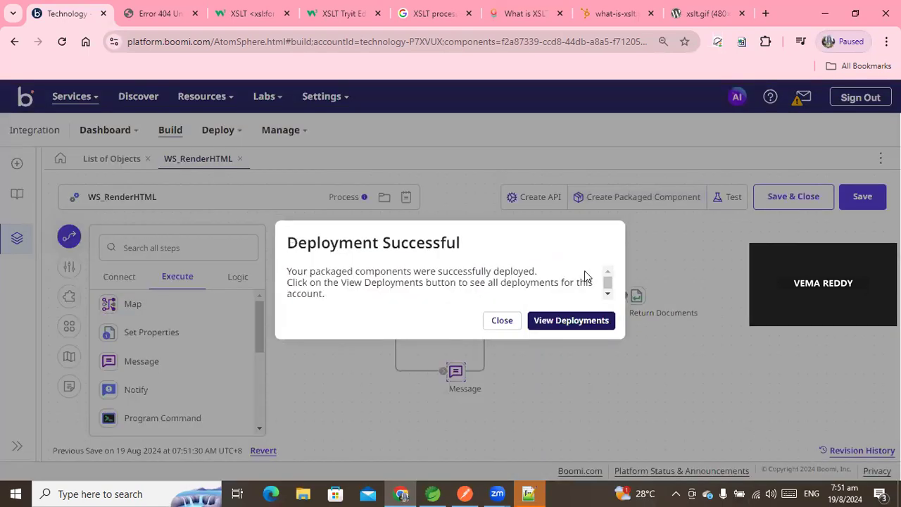
pyautogui.click(501, 321)
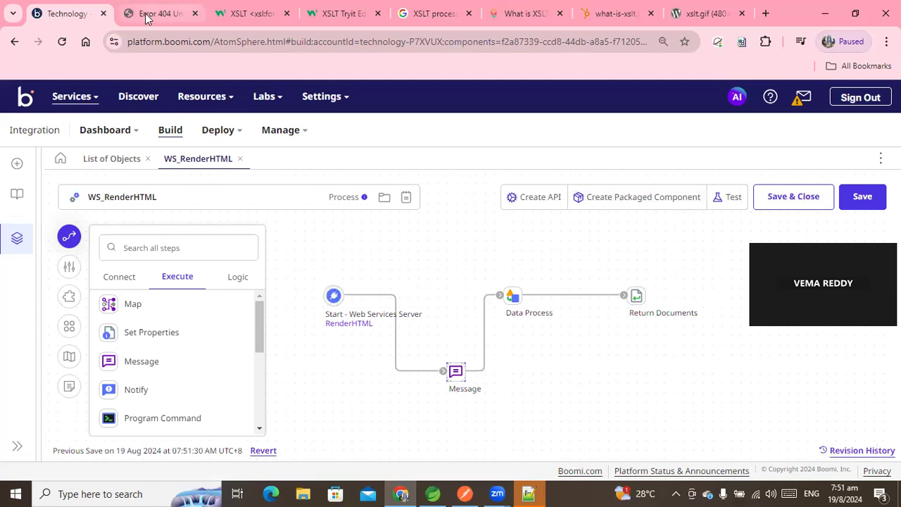
# Check the DESKTOP-NHFHLG3 atom's deployed processes and listeners for WS_RenderHTML
pyautogui.moveTo(297, 141)
pyautogui.click(294, 196)
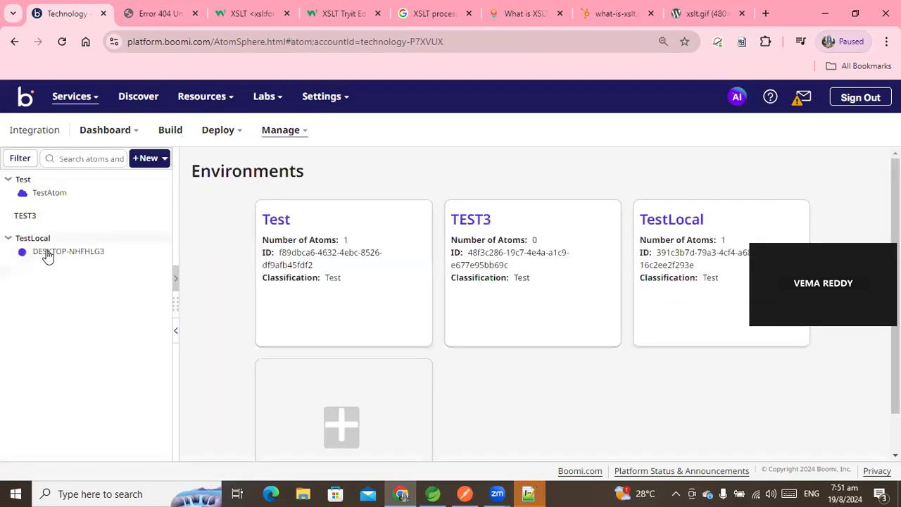
pyautogui.click(47, 256)
pyautogui.scroll(-1, 571, 345)
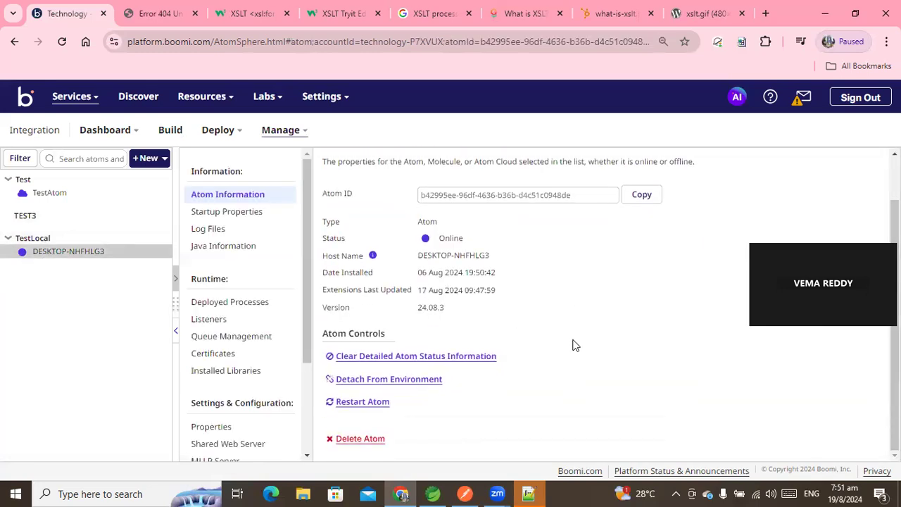
pyautogui.click(213, 306)
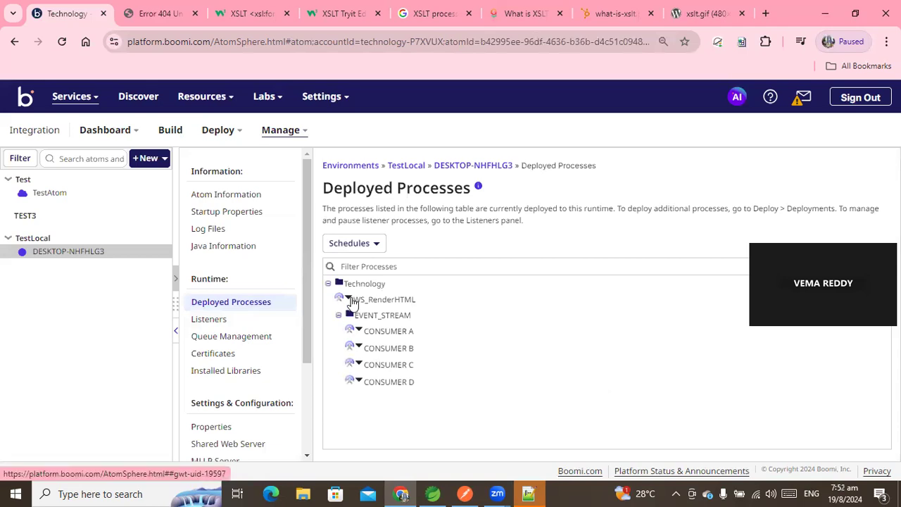
pyautogui.click(209, 319)
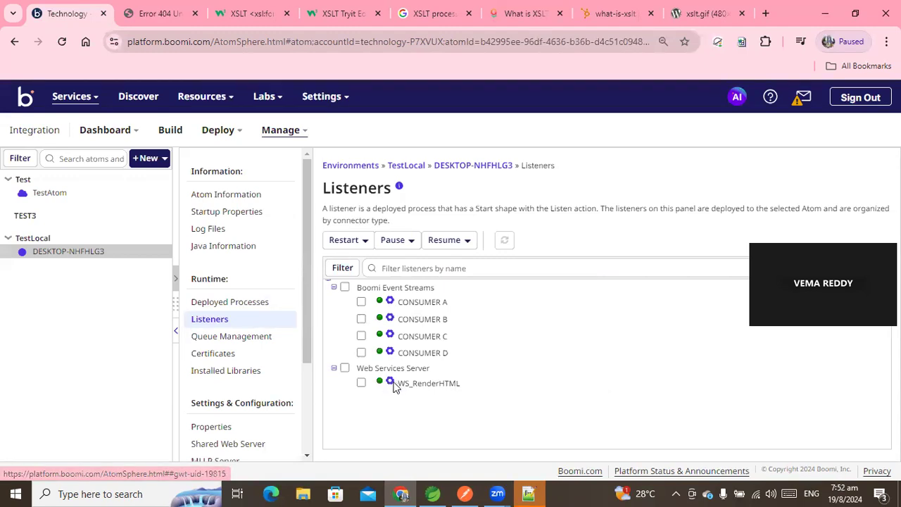
# Request desktop-nhfhlg3:9090/ws/simple/queryCDCollection again in the browser
pyautogui.click(159, 12)
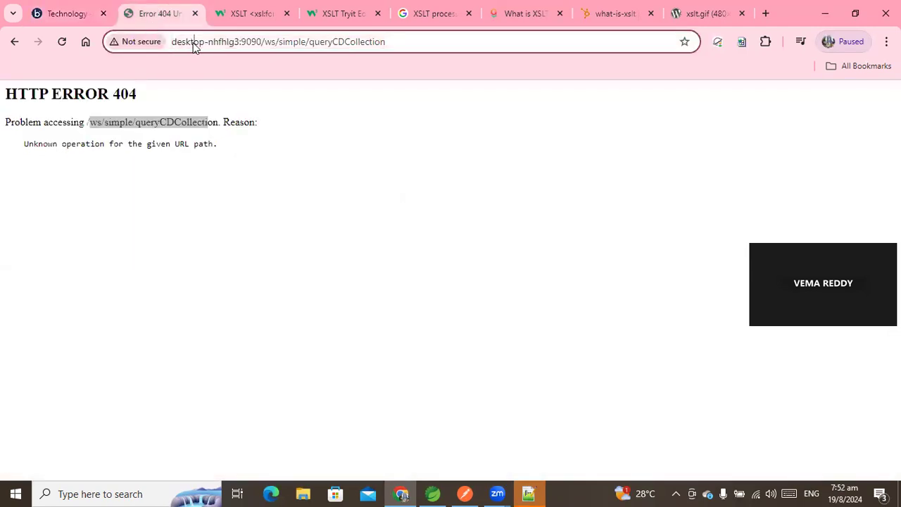
pyautogui.press('Return')
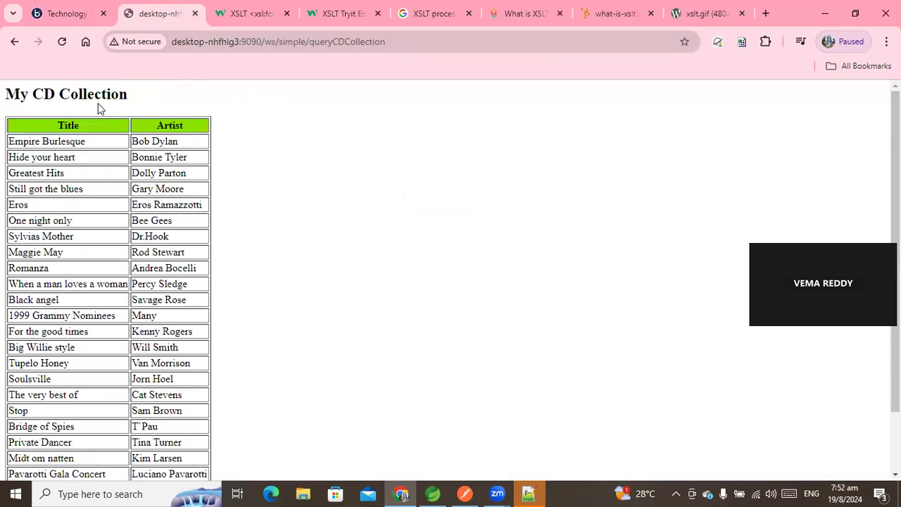
# Review the past hour's WS_RenderHTML executions in Process Reporting, refreshing the list
pyautogui.click(53, 16)
pyautogui.click(300, 133)
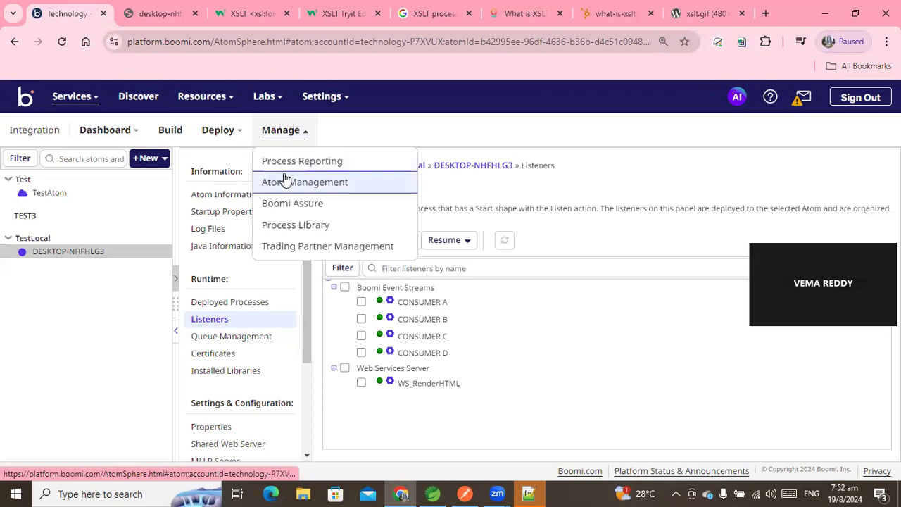
pyautogui.click(285, 163)
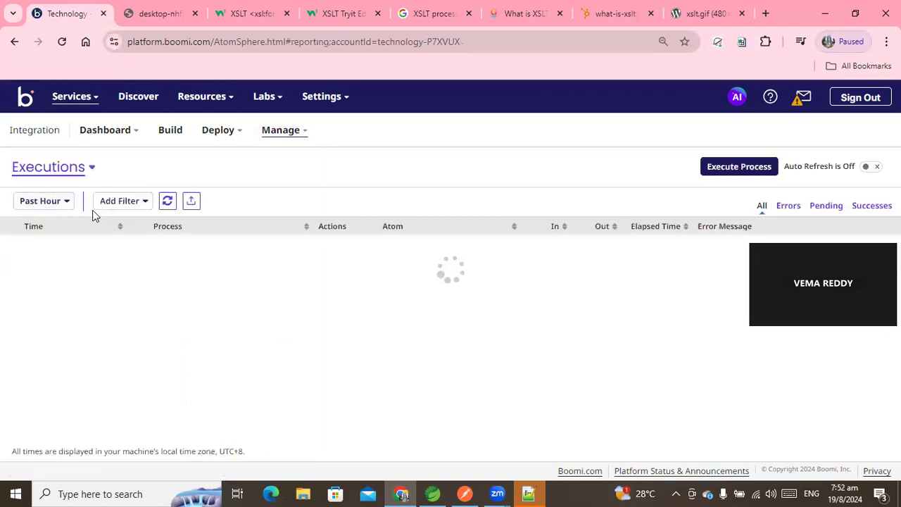
pyautogui.click(167, 202)
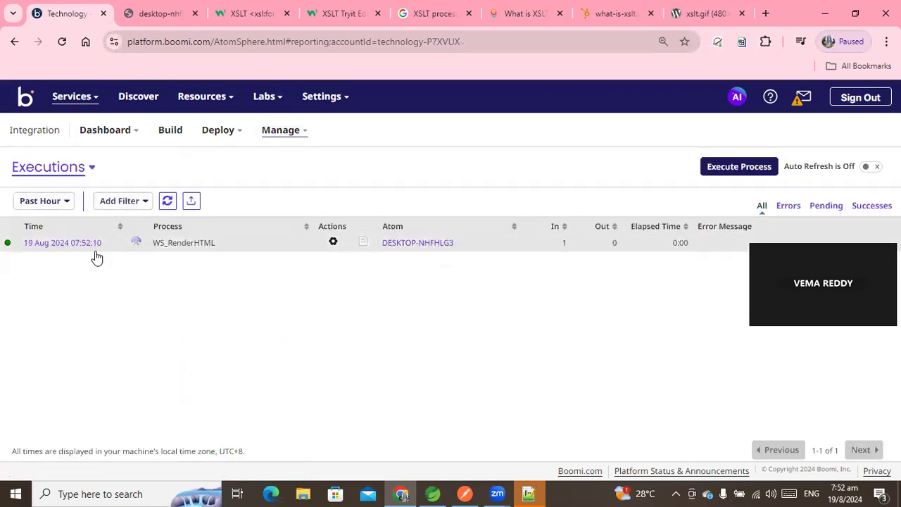
# Compare the browser-rendered My CD Collection page and its heading with the logged WS_RenderHTML execution
pyautogui.click(177, 21)
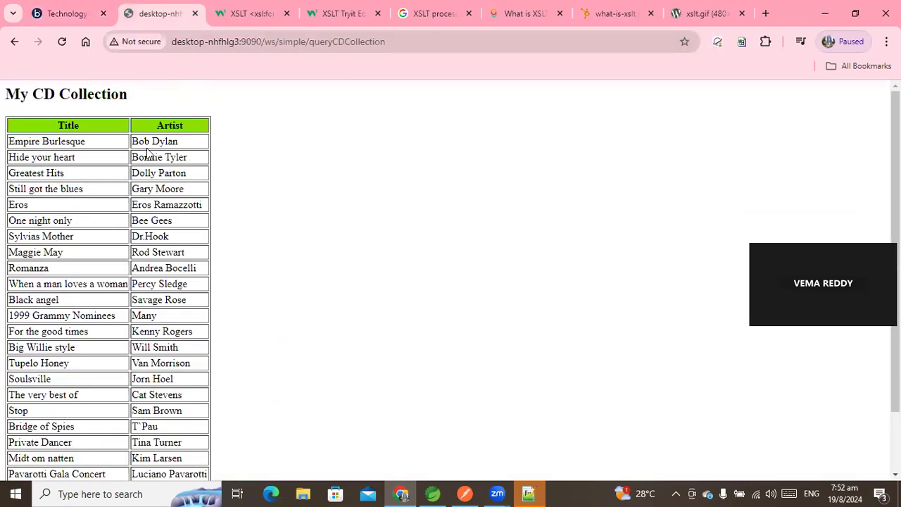
pyautogui.click(70, 14)
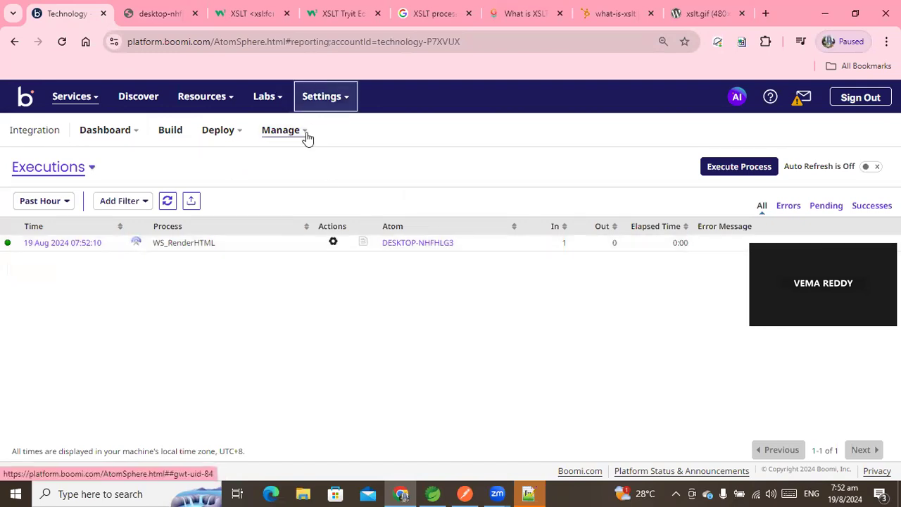
pyautogui.click(169, 14)
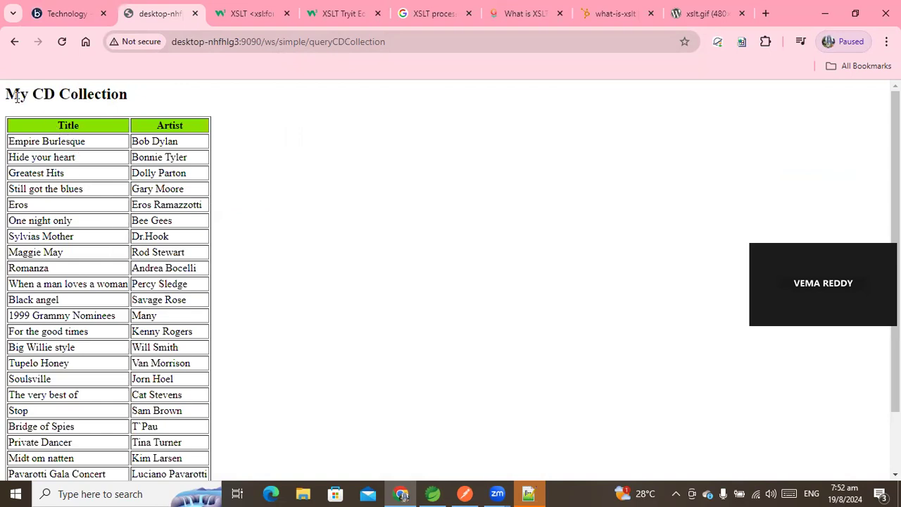
pyautogui.moveTo(7, 94); pyautogui.dragTo(156, 106)
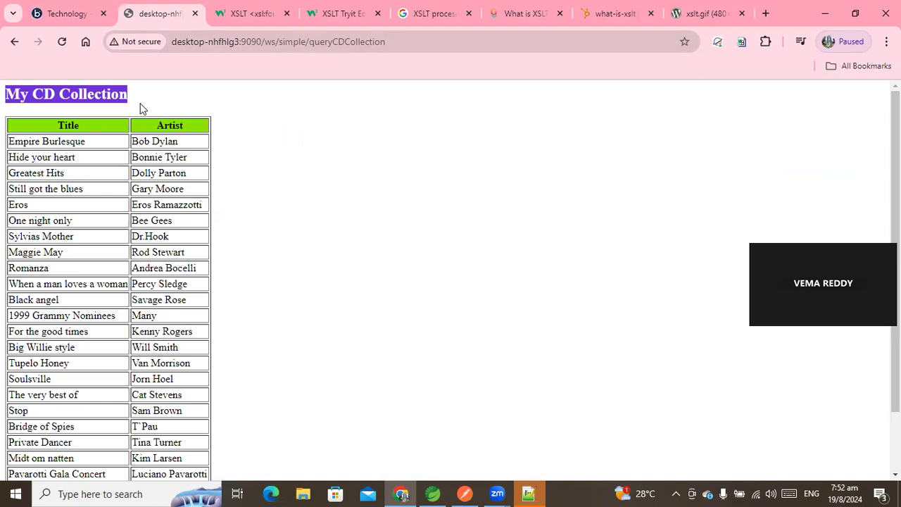
# Inspect the XSLT Transformation settings of the Data Process shape in WS_RenderHTML without changing them
pyautogui.click(54, 15)
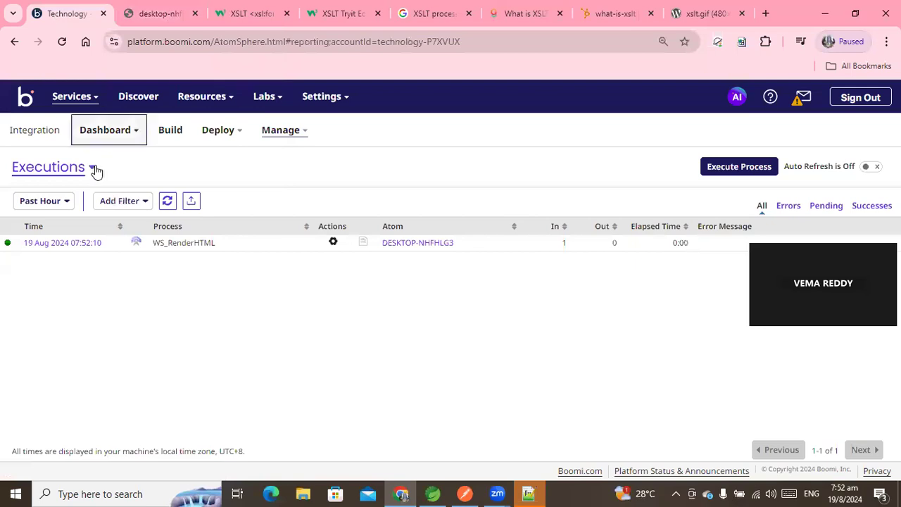
pyautogui.click(162, 145)
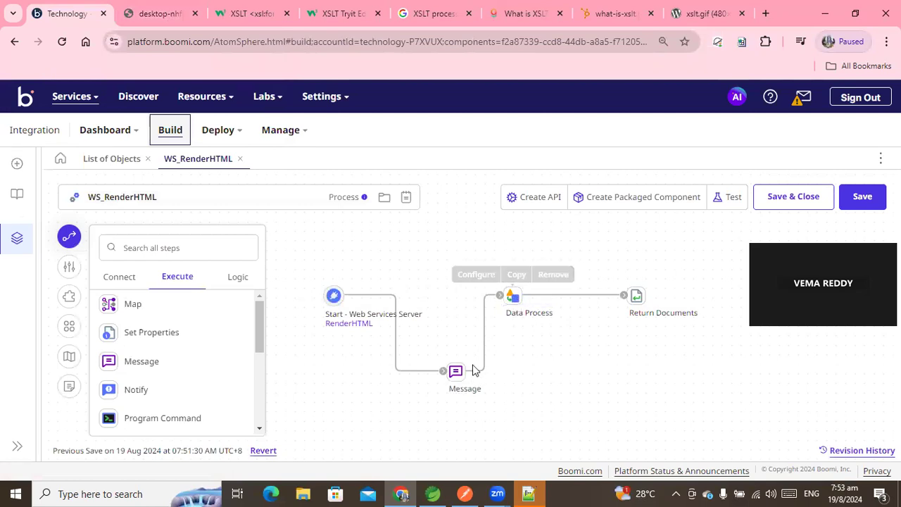
pyautogui.doubleClick(508, 299)
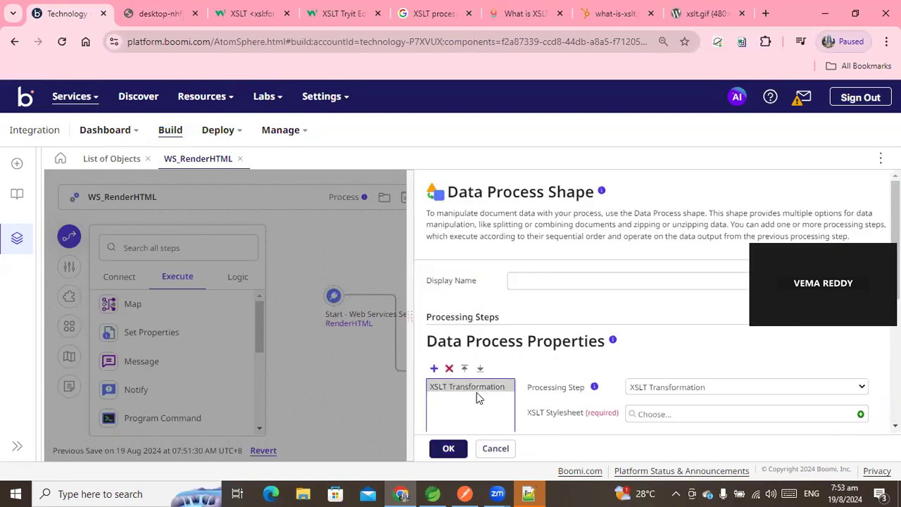
pyautogui.scroll(-2, 486, 412)
pyautogui.click(496, 448)
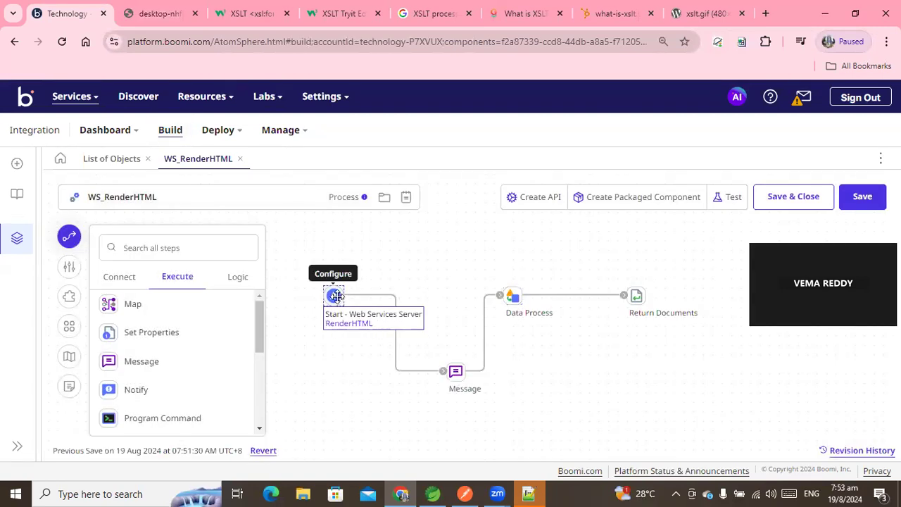
# Switch the Start shape to Data Passthrough, and save and run a test of the WS_RenderHTML process
pyautogui.click(335, 295)
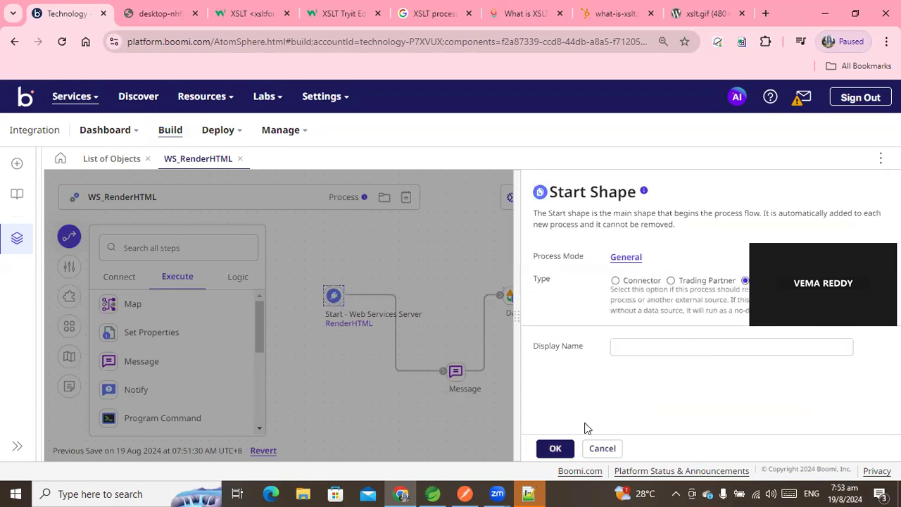
pyautogui.click(556, 448)
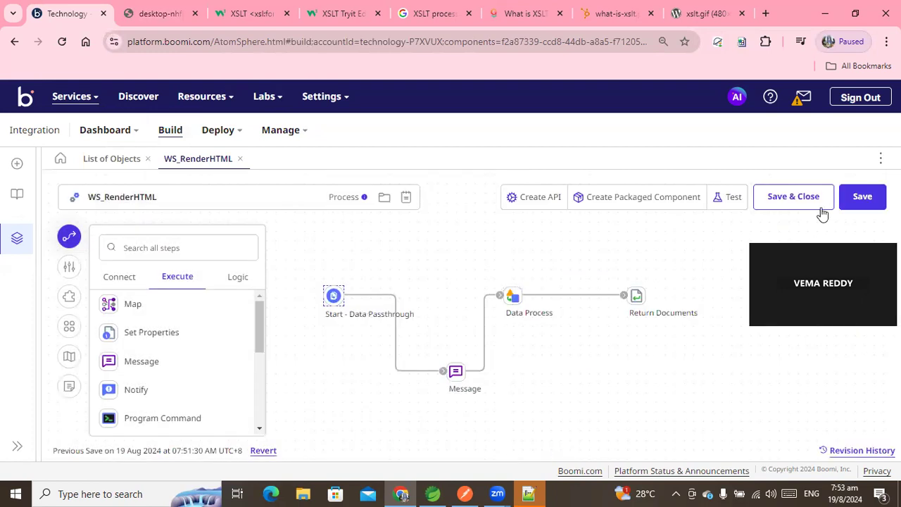
pyautogui.click(732, 197)
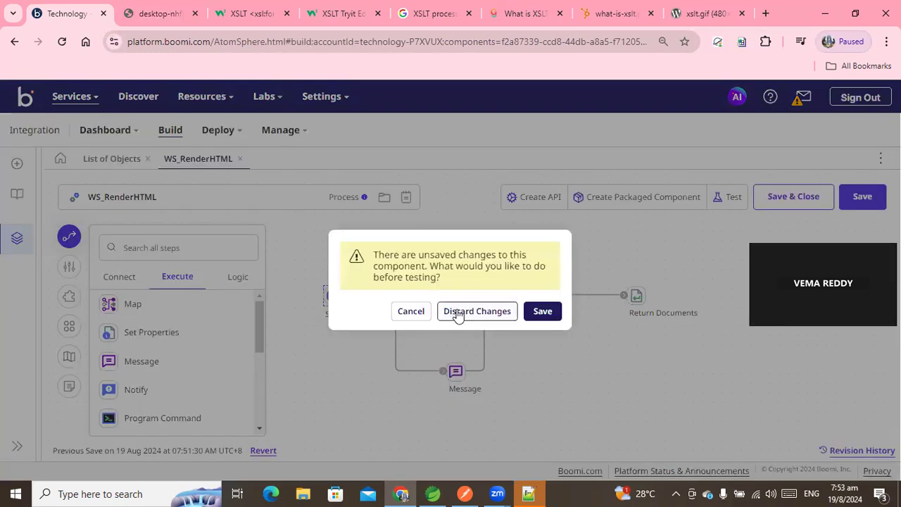
pyautogui.click(540, 312)
pyautogui.click(303, 140)
pyautogui.click(255, 192)
pyautogui.click(680, 192)
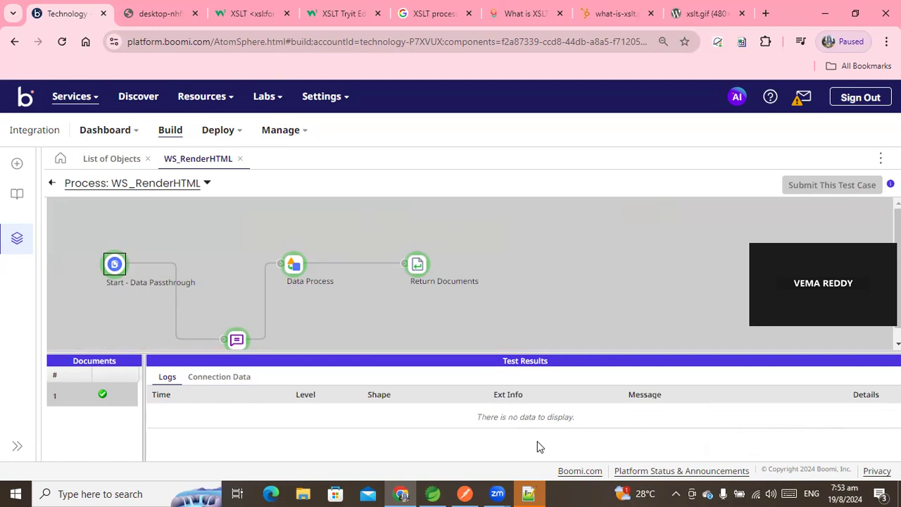
# Open the source data of the tested Return Documents shape in the document viewer
pyautogui.hotkey('alt', 'Tab')
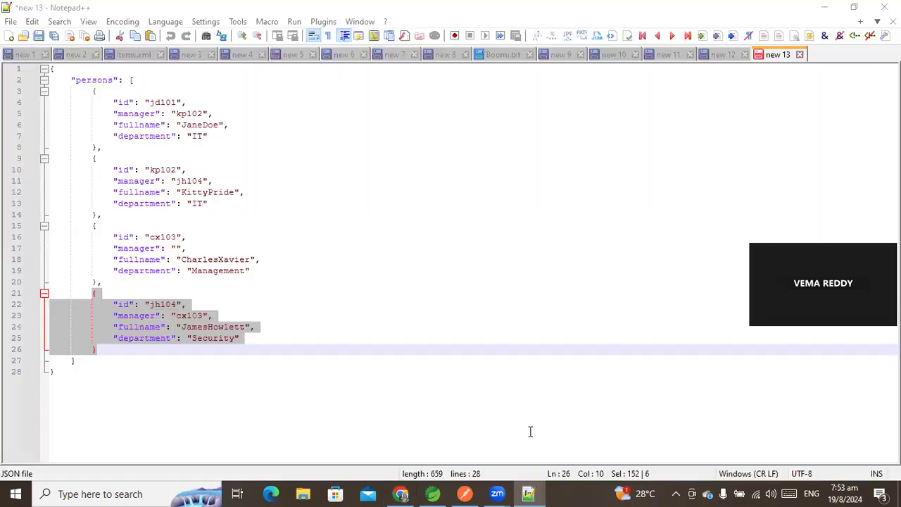
pyautogui.hotkey('alt', 'Tab')
pyautogui.click(214, 377)
pyautogui.click(156, 414)
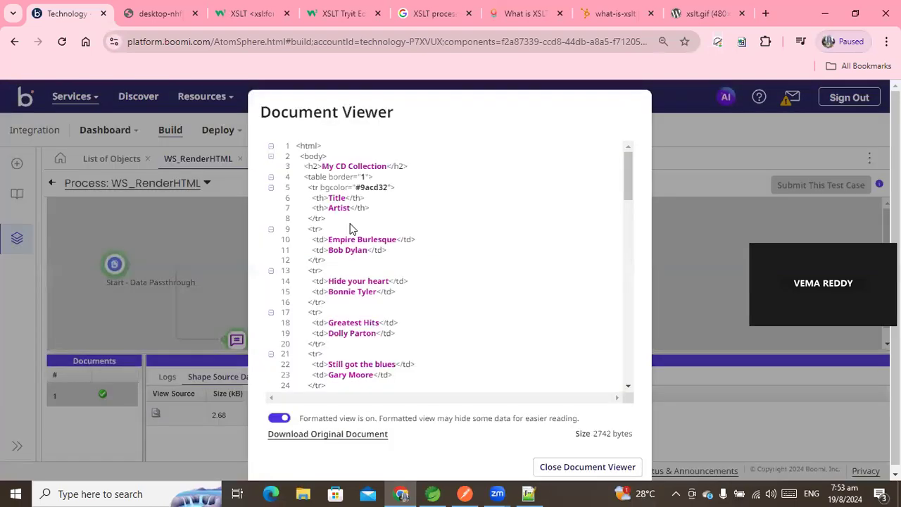
# Copy the unformatted HTML output into a new Notepad++ document and apply markup syntax highlighting
pyautogui.click(279, 418)
pyautogui.click(323, 242)
pyautogui.hotkey('ctrl', 'a')
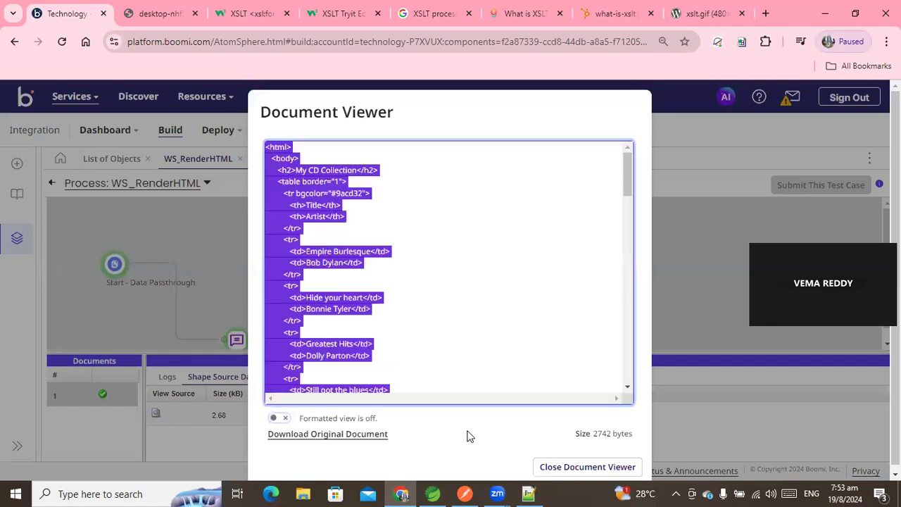
pyautogui.hotkey('alt', 'Tab')
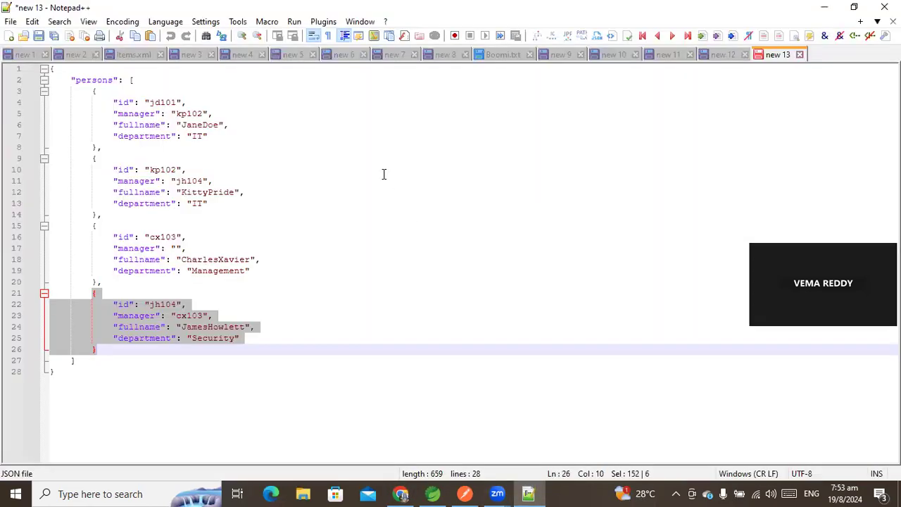
pyautogui.hotkey('ctrl', 'n')
pyautogui.hotkey('ctrl', 'v')
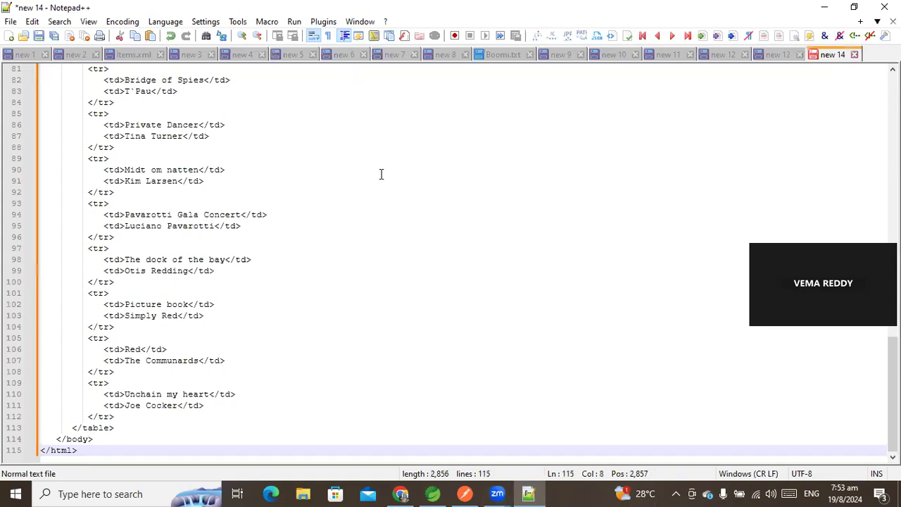
pyautogui.click(169, 22)
pyautogui.click(176, 345)
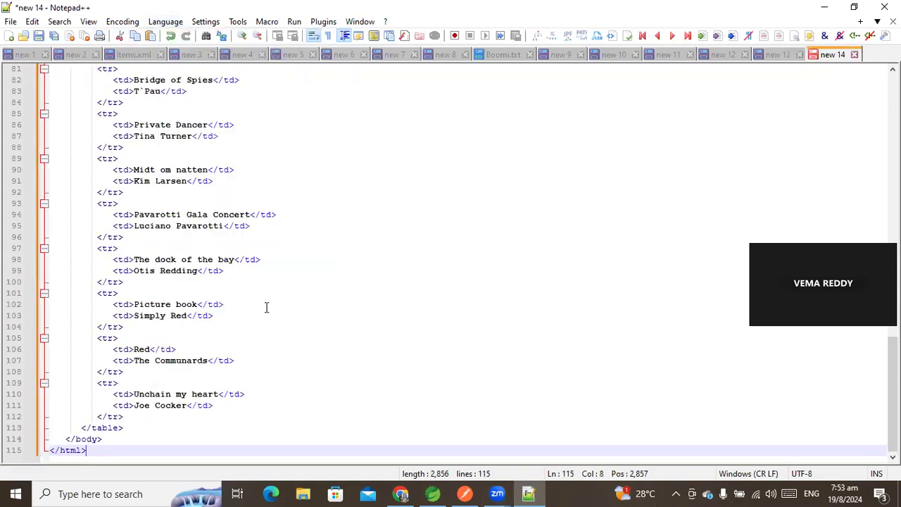
# Examine the pasted HTML, distinguishing the opening tags and table header from the repeating tr rows
pyautogui.scroll(20, 266, 307)
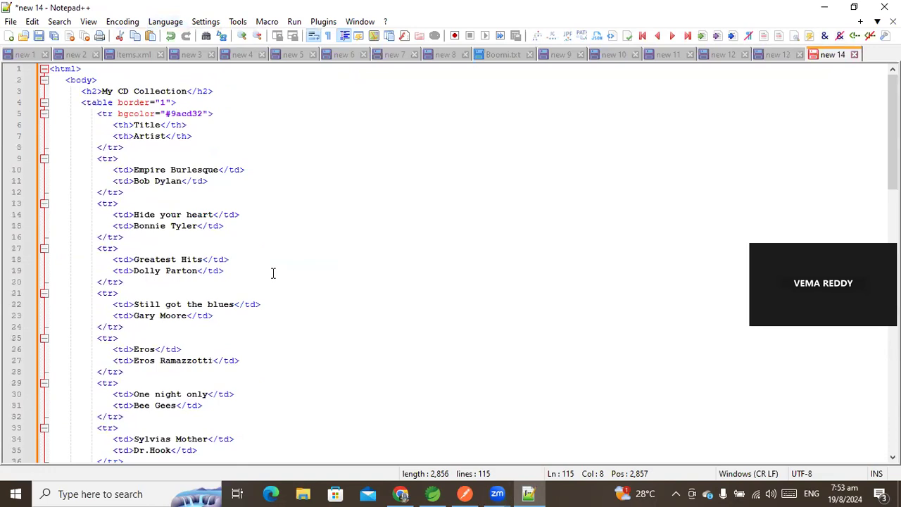
pyautogui.doubleClick(81, 80)
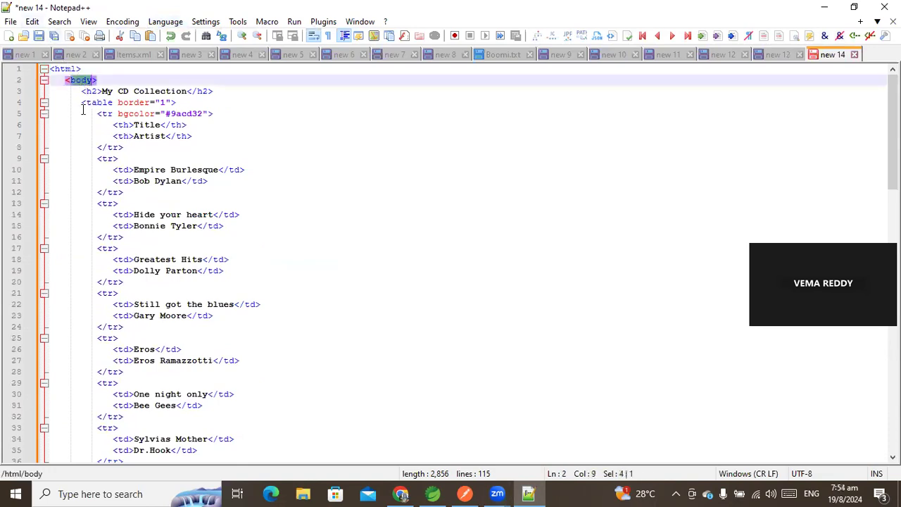
pyautogui.click(127, 150)
pyautogui.moveTo(127, 150); pyautogui.dragTo(53, 57)
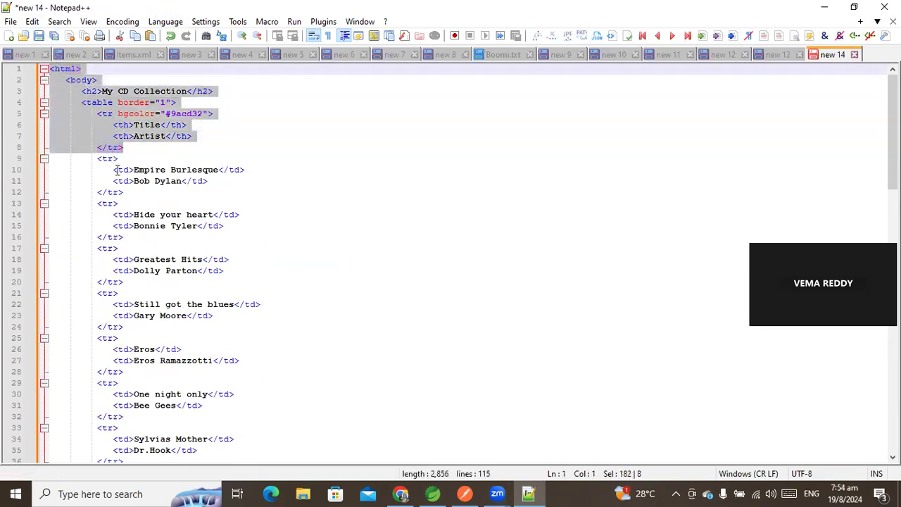
pyautogui.moveTo(94, 161); pyautogui.dragTo(181, 421)
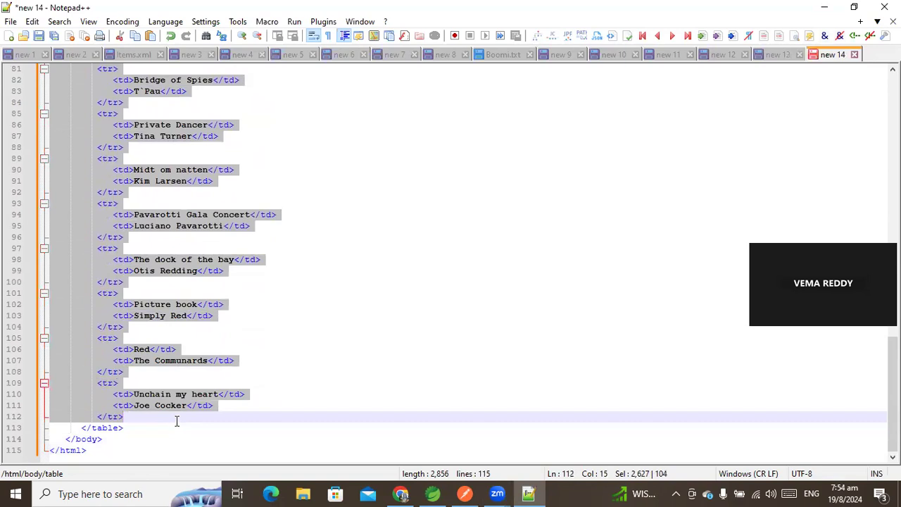
pyautogui.scroll(20, 184, 412)
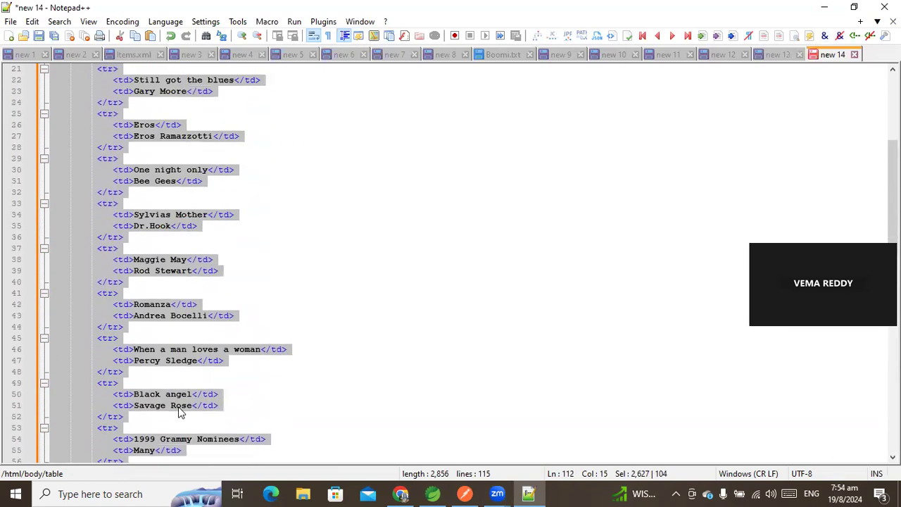
pyautogui.moveTo(97, 113); pyautogui.dragTo(130, 350)
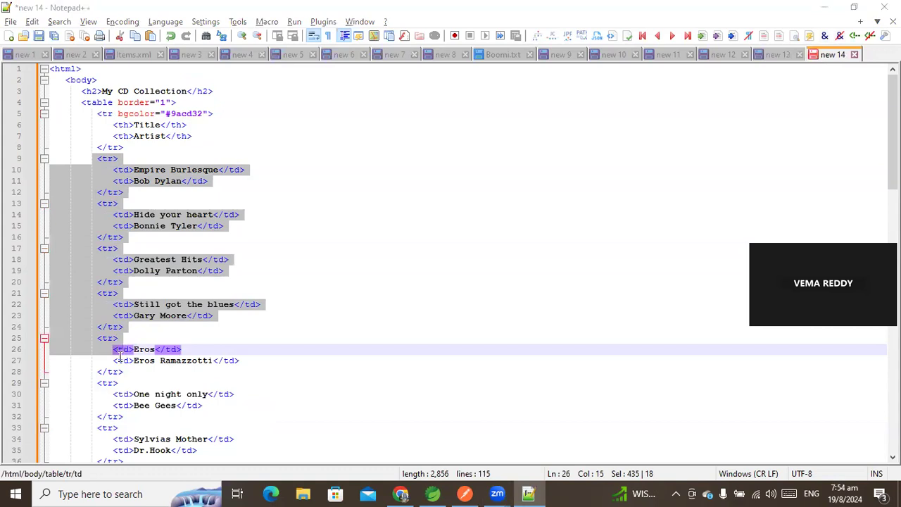
# Return to the WS_RenderHTML process in Boomi and add a Map shape with a new map component
pyautogui.hotkey('alt', 'Tab')
pyautogui.click(572, 462)
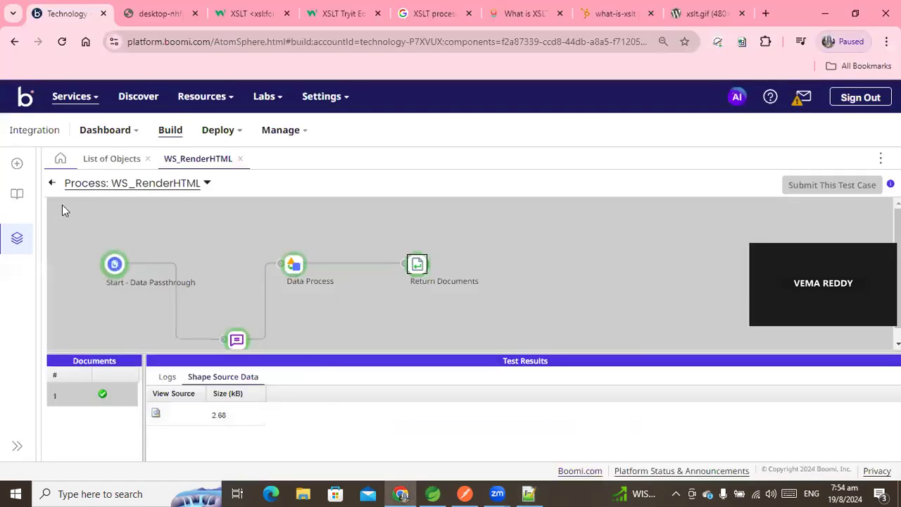
pyautogui.click(52, 184)
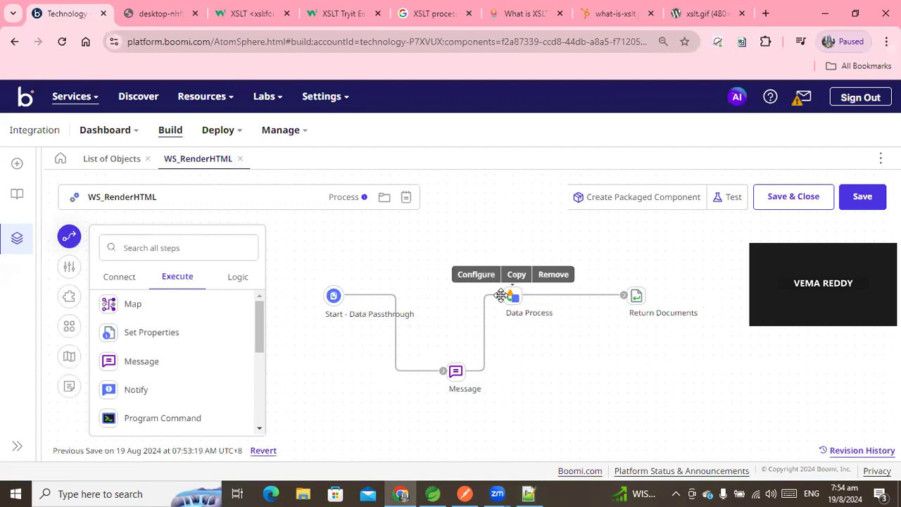
pyautogui.click(154, 239)
pyautogui.write('map')
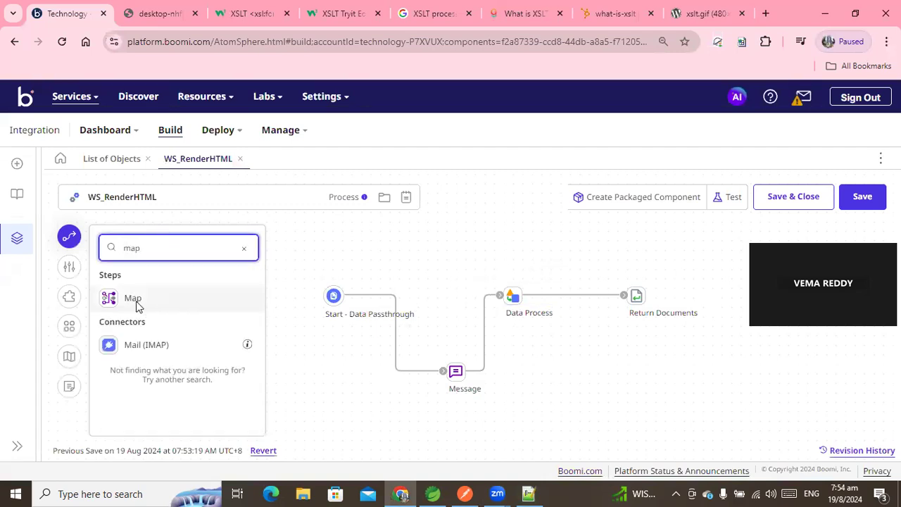
pyautogui.moveTo(138, 304); pyautogui.dragTo(560, 345)
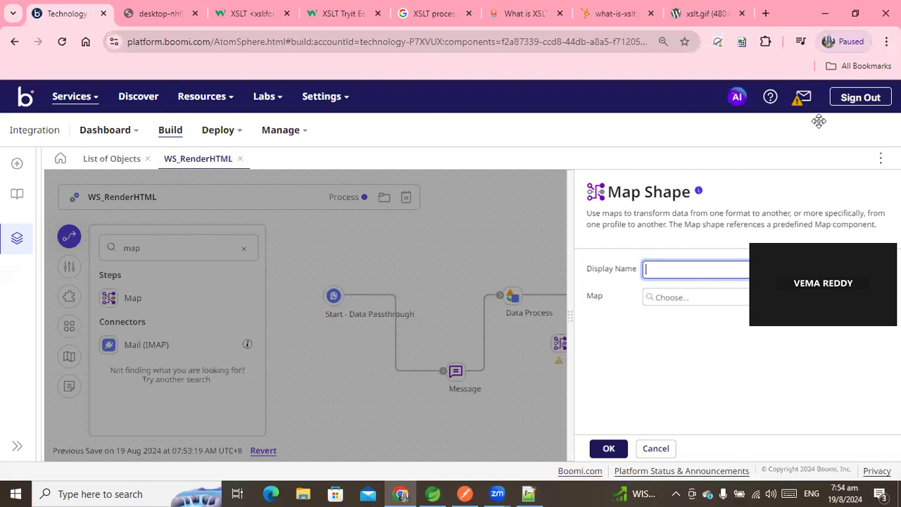
pyautogui.click(878, 297)
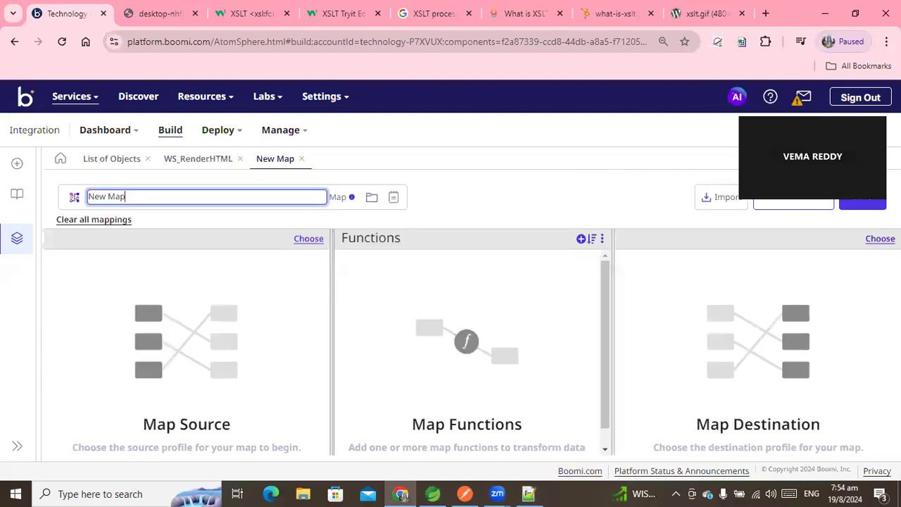
# Start creating a new XML profile as the map's destination profile
pyautogui.click(880, 238)
pyautogui.click(420, 269)
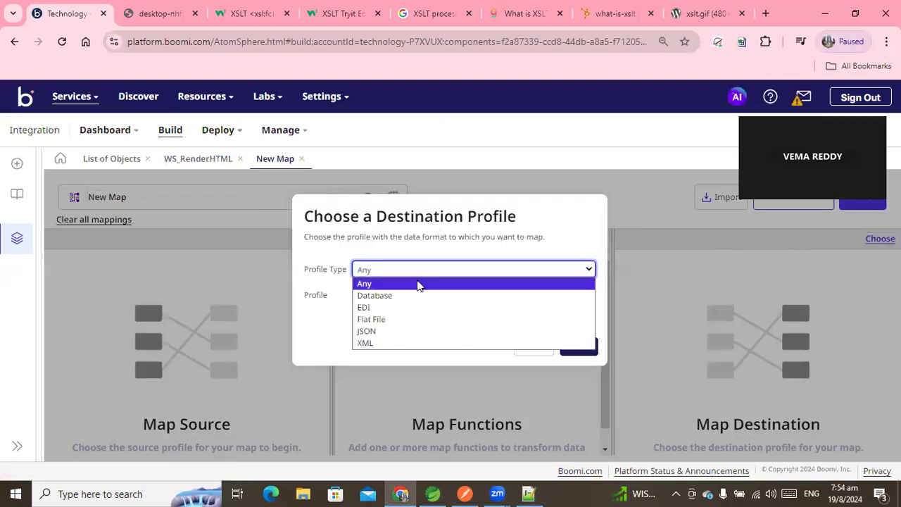
pyautogui.click(367, 330)
pyautogui.click(376, 271)
pyautogui.click(369, 343)
pyautogui.click(586, 297)
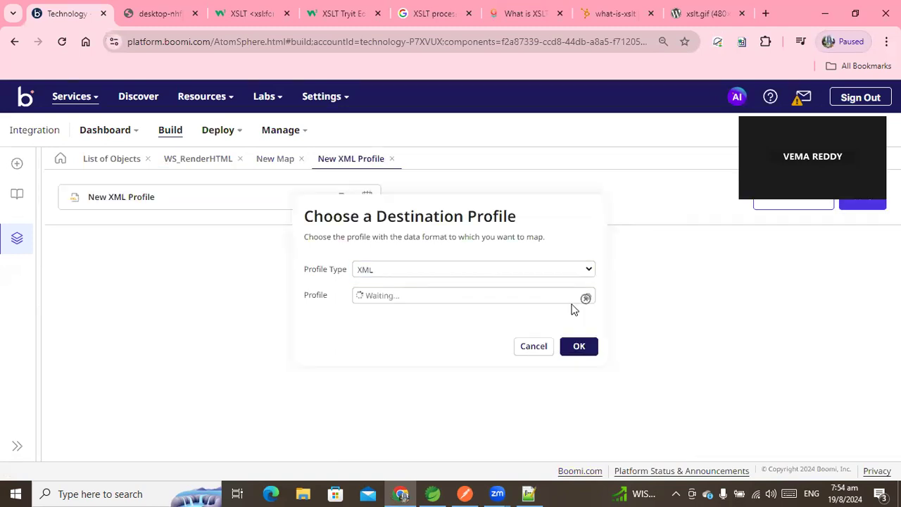
# Rename the new profile to Table XML Profile
pyautogui.moveTo(107, 197); pyautogui.dragTo(82, 197)
pyautogui.press('BackSpace')
pyautogui.write('Table')
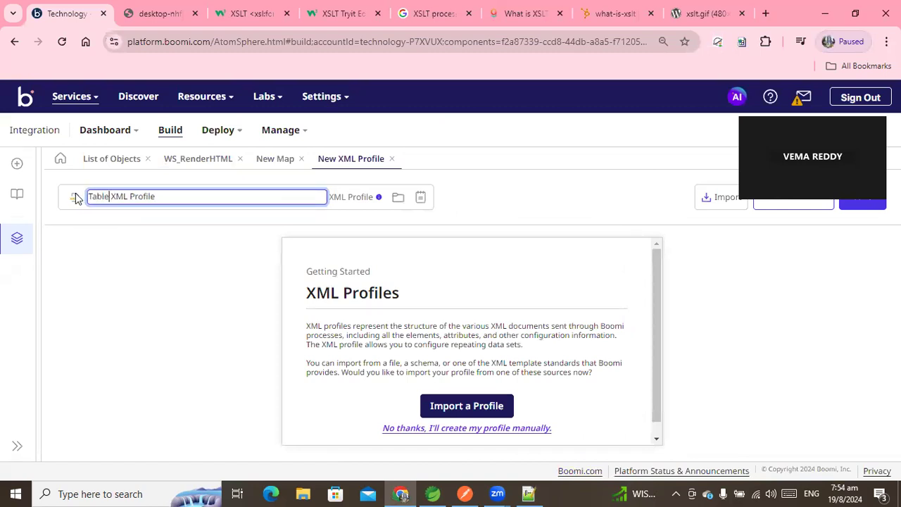
# Name the profile Table HTML XML Profile and choose to create its structure manually
pyautogui.write(' HTML')
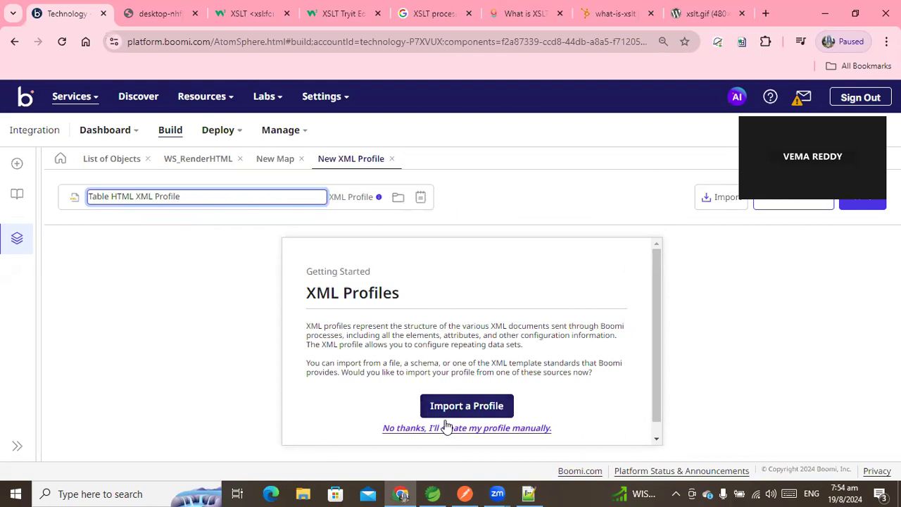
pyautogui.click(415, 429)
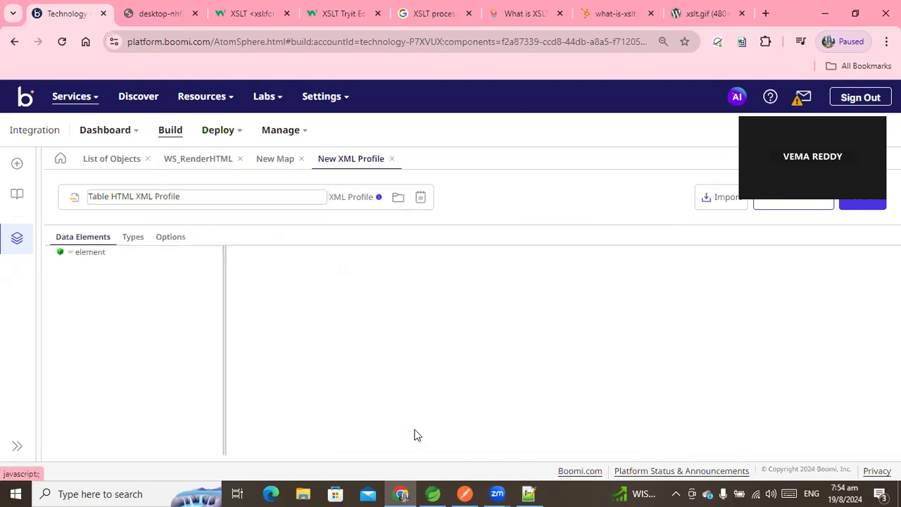
# Name the profile's root element tr, using the repeating row tag from the HTML in Notepad++ as reference
pyautogui.click(98, 255)
pyautogui.click(528, 494)
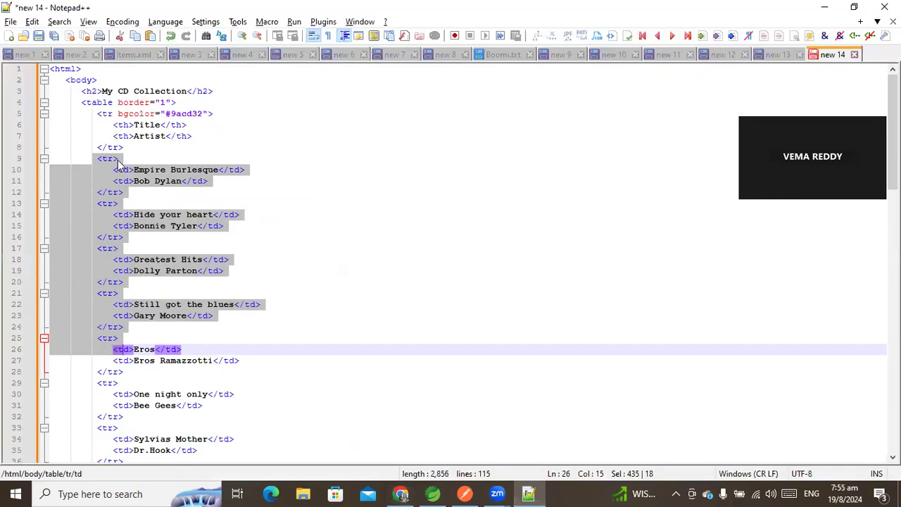
pyautogui.click(109, 161)
pyautogui.doubleClick(109, 161)
pyautogui.hotkey('alt', 'Tab')
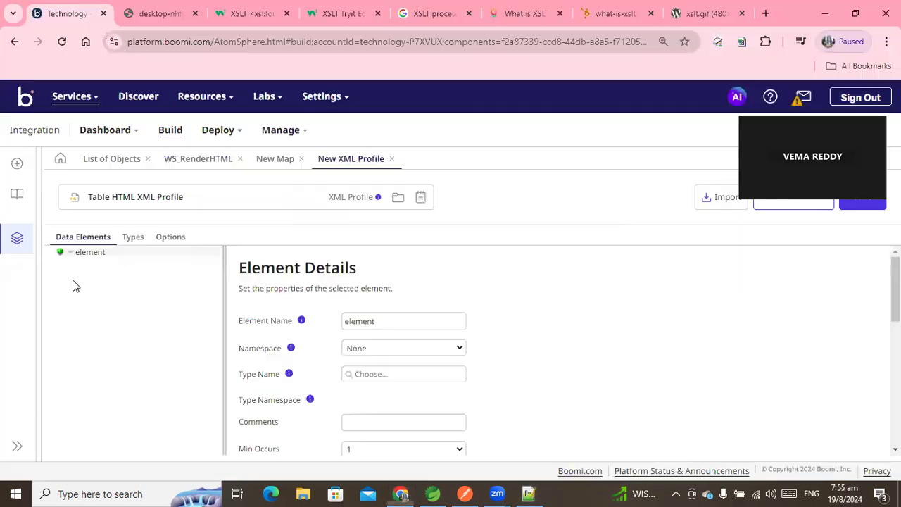
pyautogui.click(146, 296)
pyautogui.click(82, 257)
pyautogui.doubleClick(392, 320)
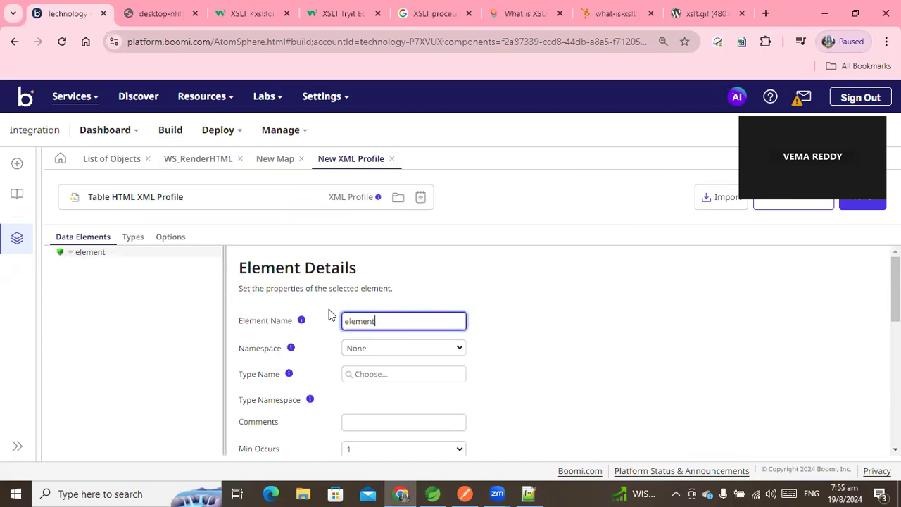
pyautogui.write('tr')
pyautogui.hotkey('alt', 'Tab')
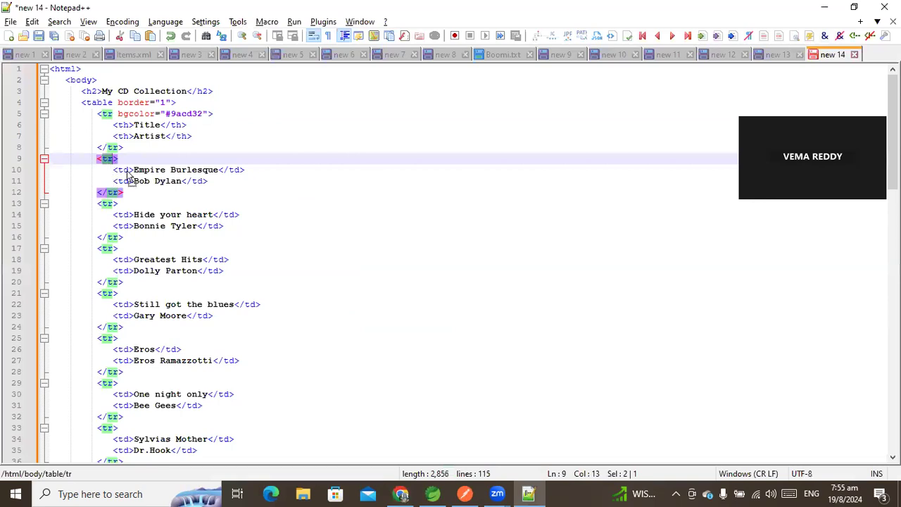
pyautogui.moveTo(147, 170); pyautogui.dragTo(136, 170)
pyautogui.hotkey('ctrl', 'x')
pyautogui.press('Up')
pyautogui.press('Left')
pyautogui.hotkey('ctrl', 'v')
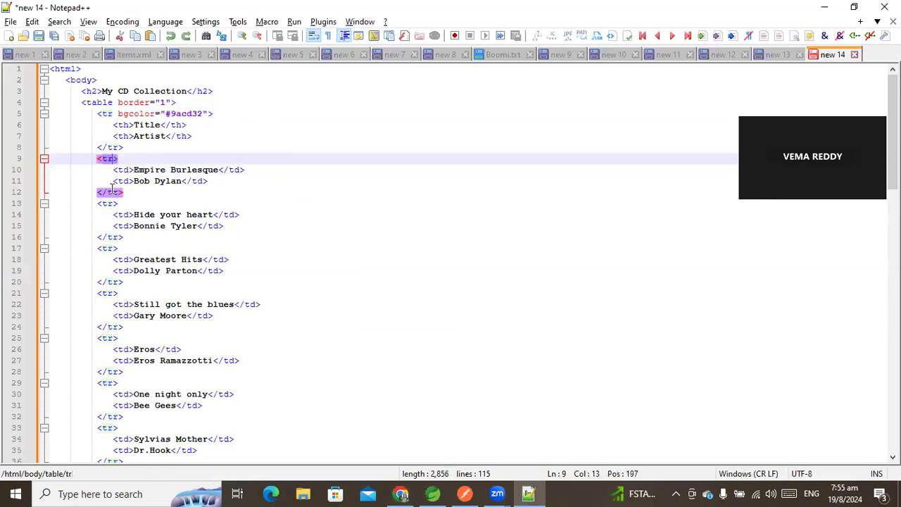
pyautogui.hotkey('alt', 'Tab')
# Add two child elements under the tr element and name both of them td
pyautogui.click(71, 252)
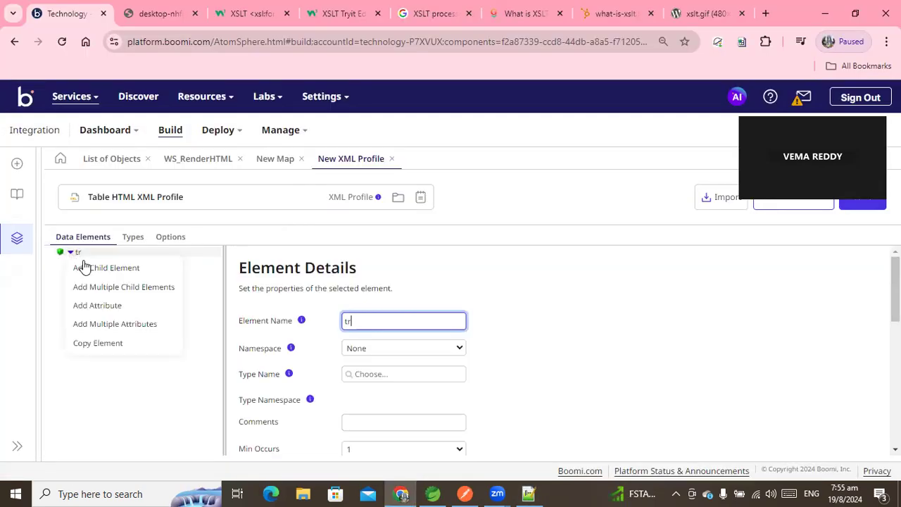
pyautogui.click(78, 266)
pyautogui.click(83, 266)
pyautogui.click(76, 262)
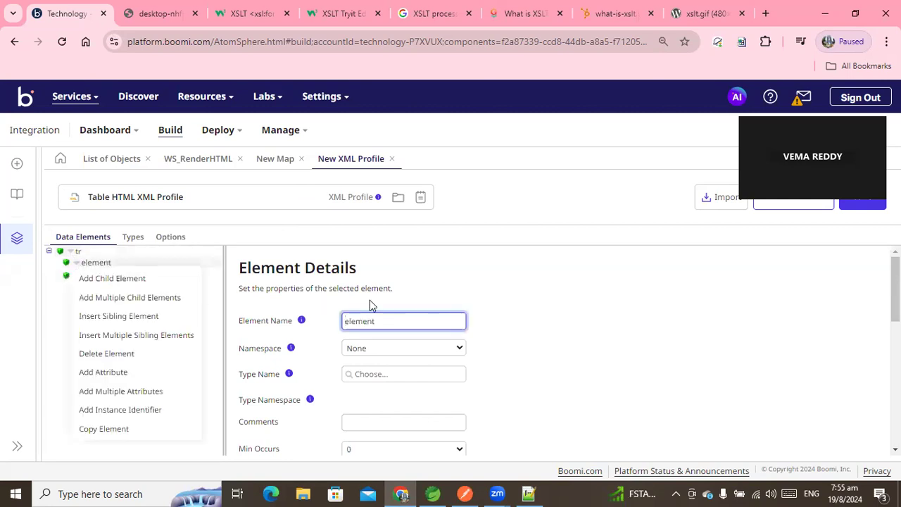
pyautogui.doubleClick(386, 322)
pyautogui.write('td')
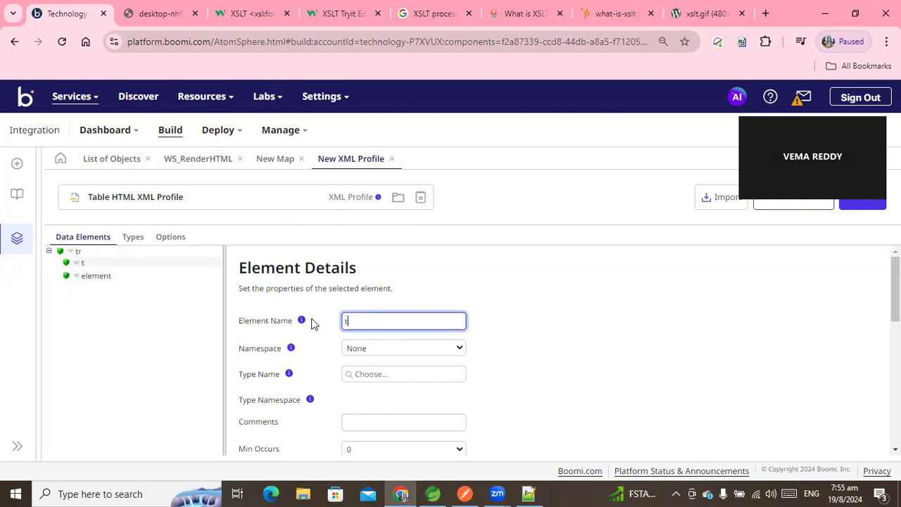
pyautogui.click(97, 275)
pyautogui.click(383, 325)
pyautogui.hotkey('ctrl', 'a')
pyautogui.write('td')
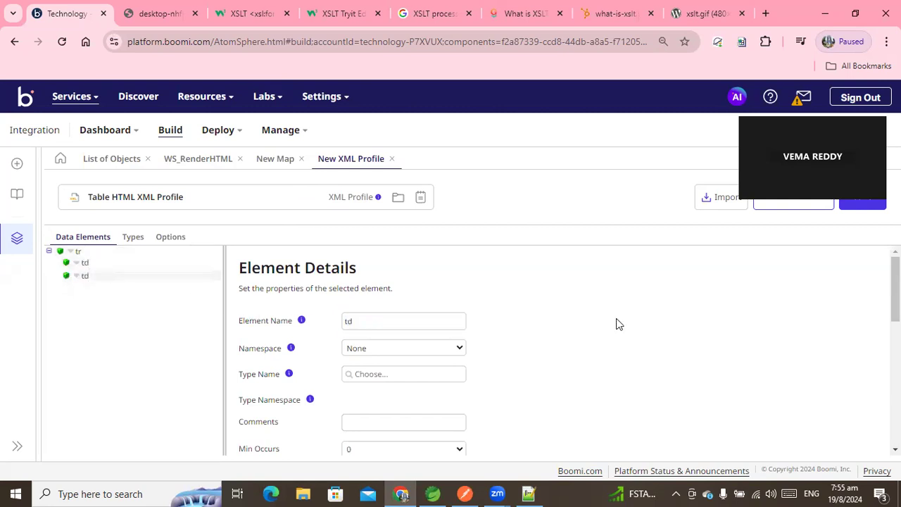
# Save and close the XML profile, and confirm it as the map's destination profile
pyautogui.hotkey('alt', 'Tab')
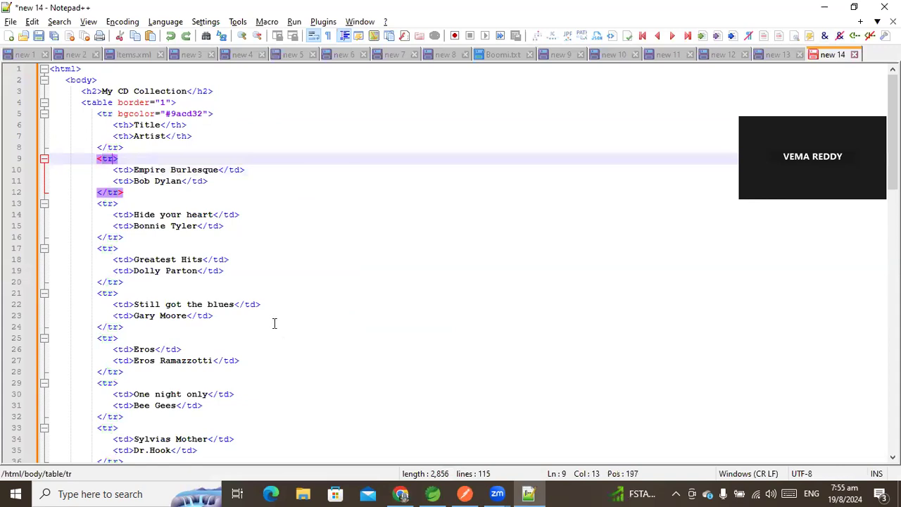
pyautogui.hotkey('alt', 'Tab')
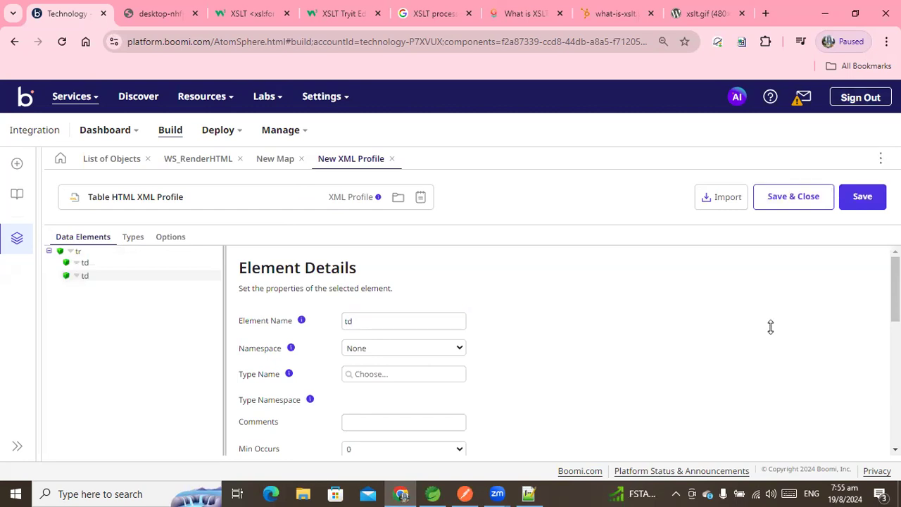
pyautogui.click(781, 199)
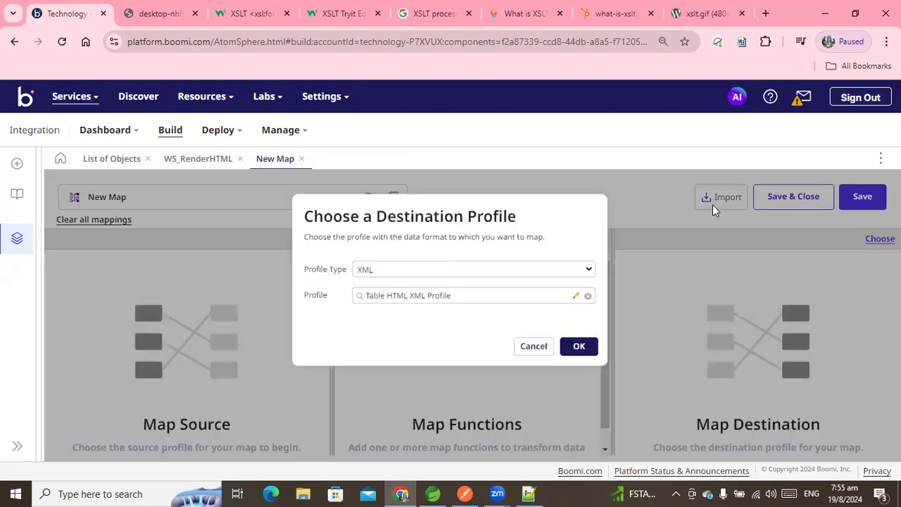
pyautogui.click(579, 346)
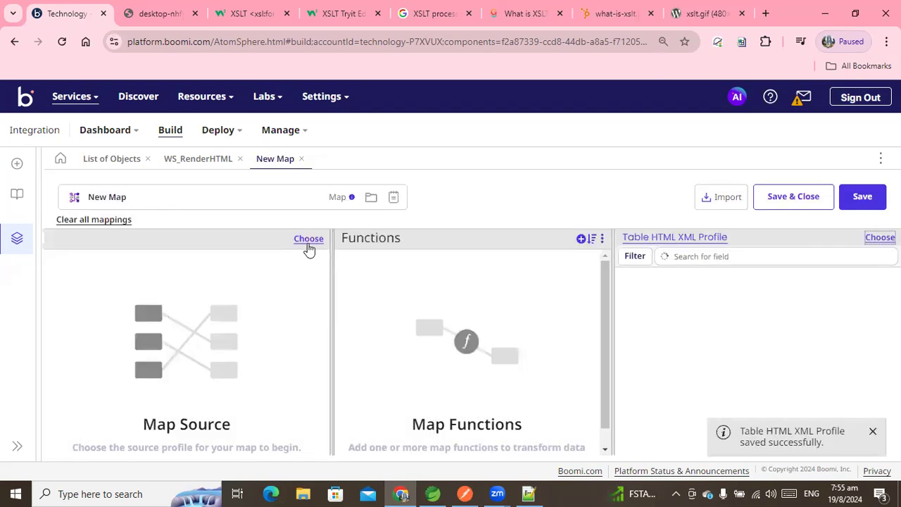
# Start creating a new XML profile as the map's source profile
pyautogui.click(306, 241)
pyautogui.click(396, 268)
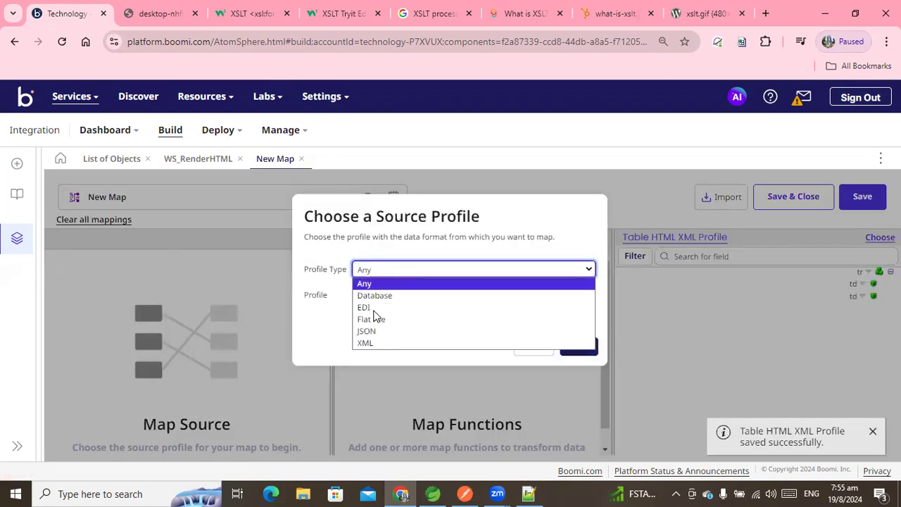
pyautogui.click(365, 343)
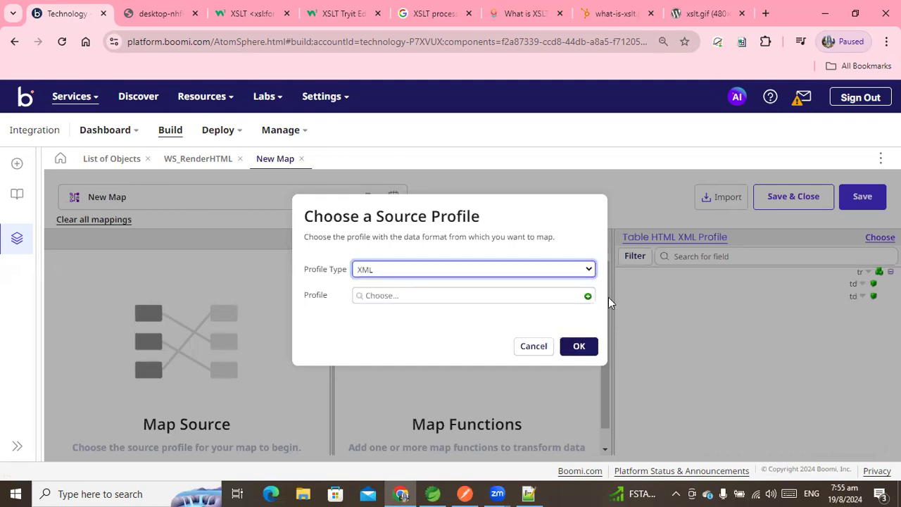
pyautogui.click(587, 299)
# Copy the entire CD catalog XML from the W3Schools XSLT Tryit Editor into a new Notepad++ document
pyautogui.hotkey('alt', 'Tab')
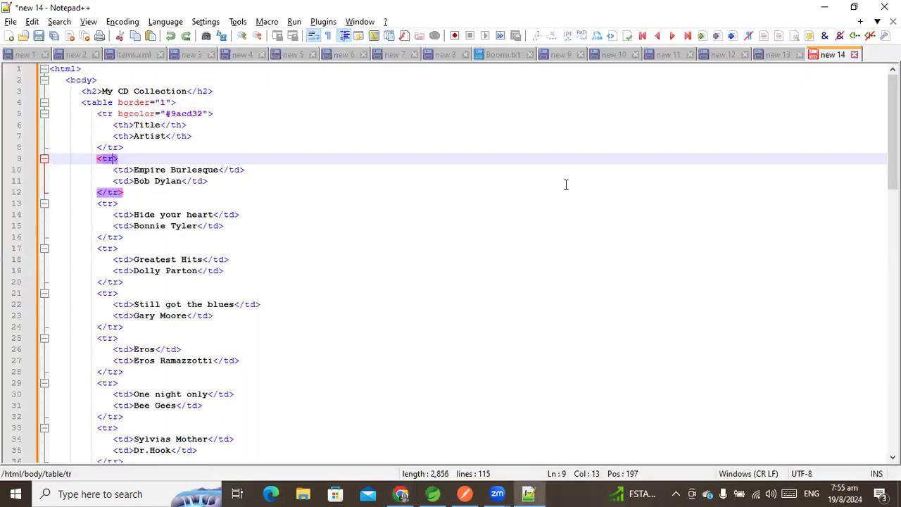
pyautogui.hotkey('ctrl', 'pageup')
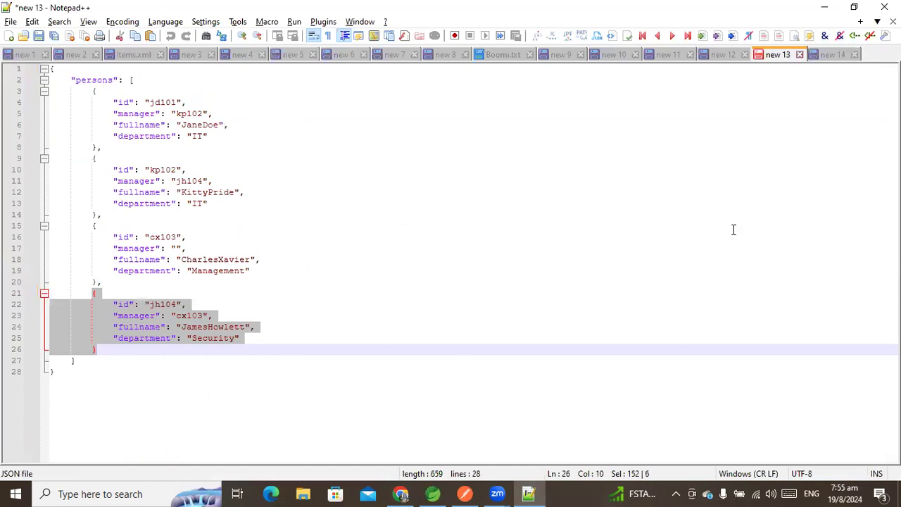
pyautogui.click(399, 492)
pyautogui.click(257, 12)
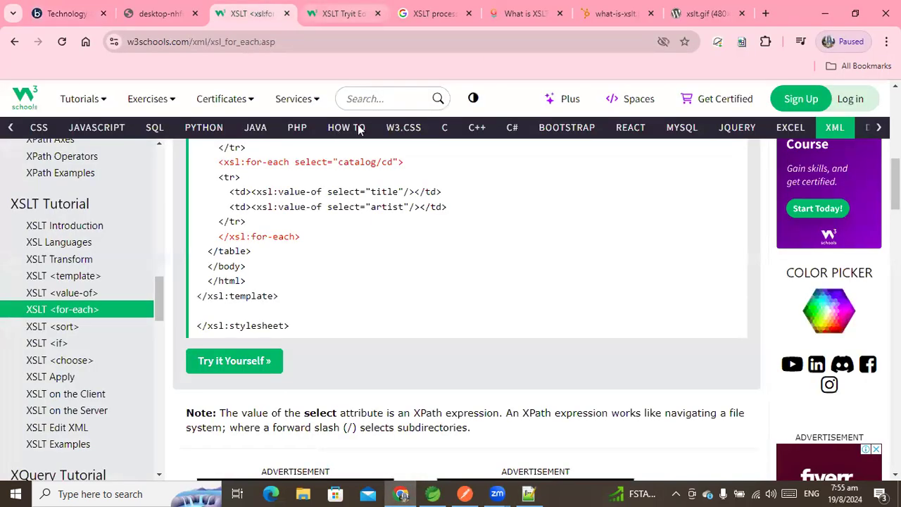
pyautogui.click(344, 12)
pyautogui.click(213, 115)
pyautogui.hotkey('ctrl', 'a')
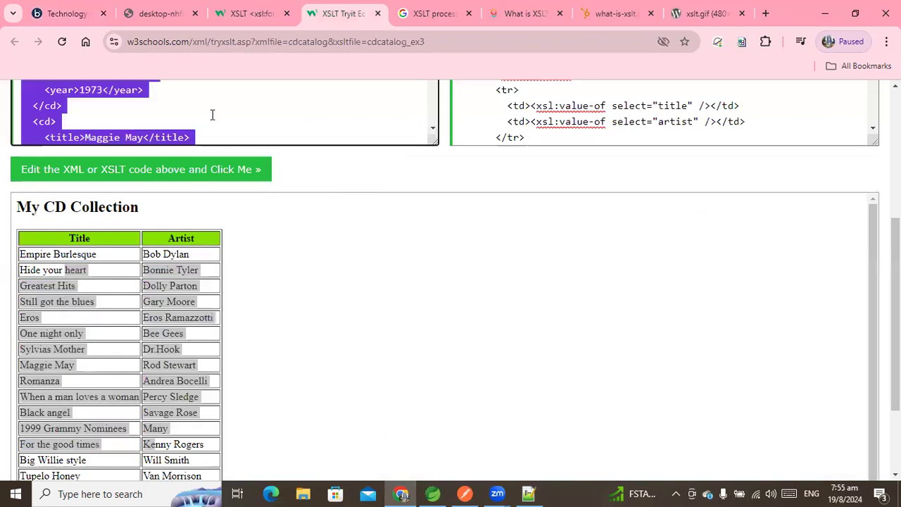
pyautogui.click(529, 493)
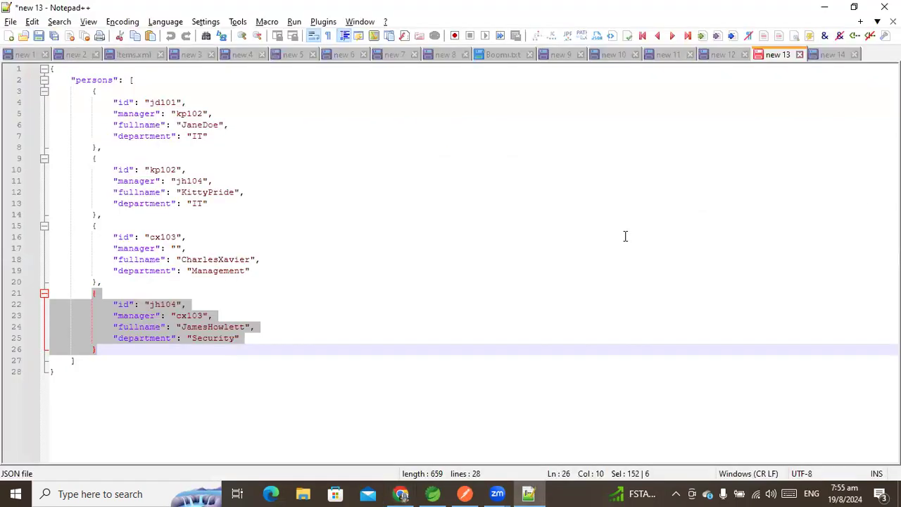
pyautogui.hotkey('ctrl', 'n')
pyautogui.hotkey('ctrl', 'v')
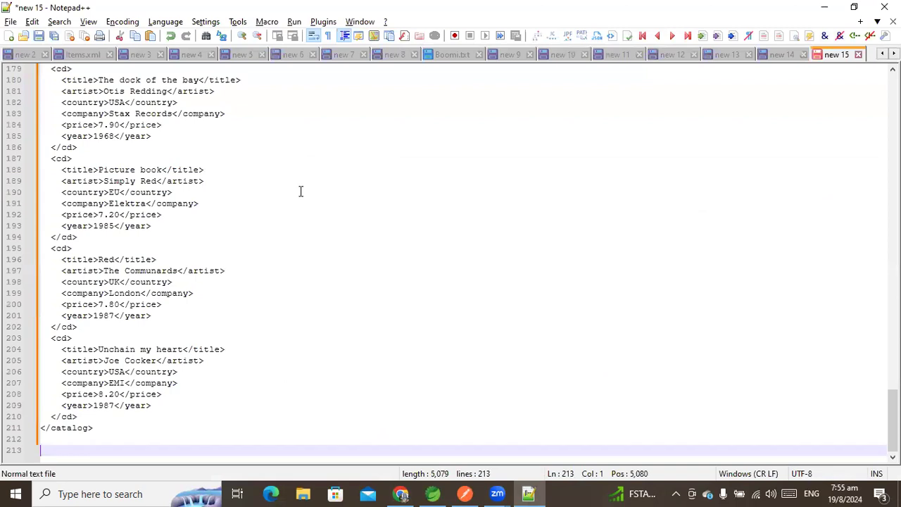
# Save the pasted XML in the Downloads folder as Catalog.xml with the file type All types
pyautogui.hotkey('ctrl', 's')
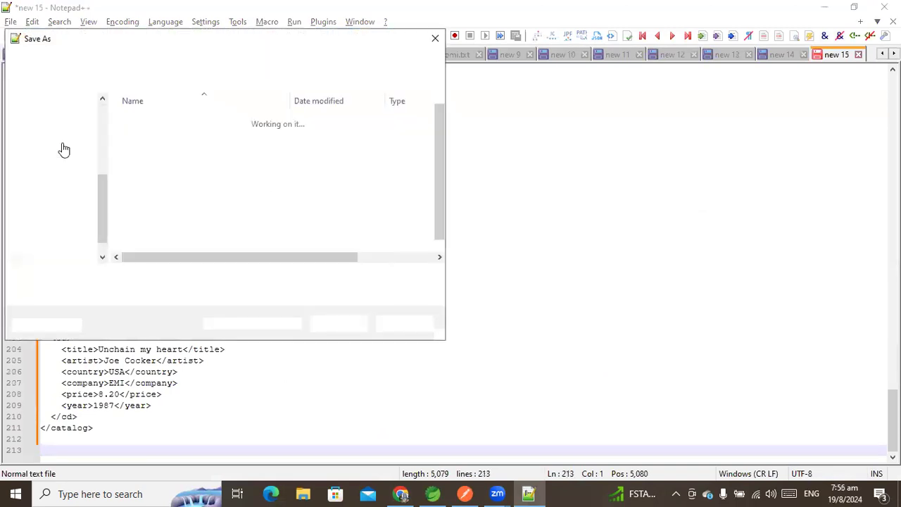
pyautogui.click(61, 171)
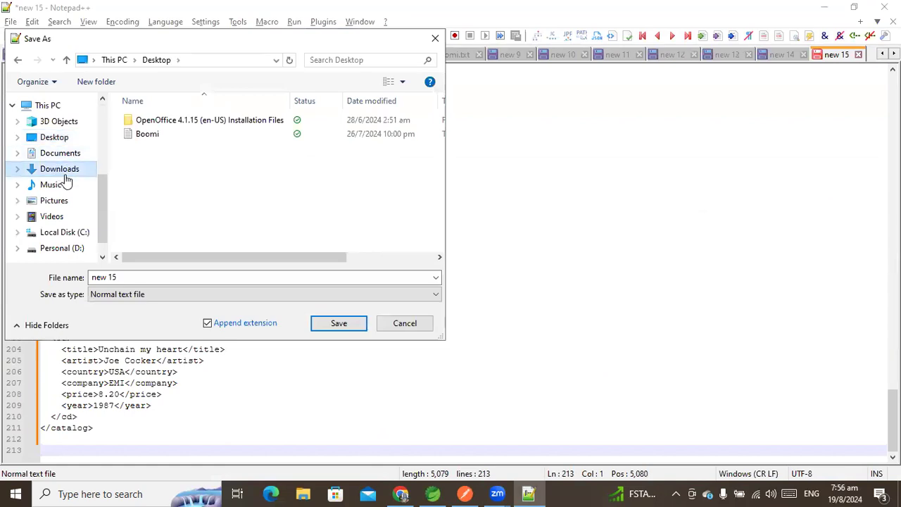
pyautogui.click(138, 277)
pyautogui.write('C')
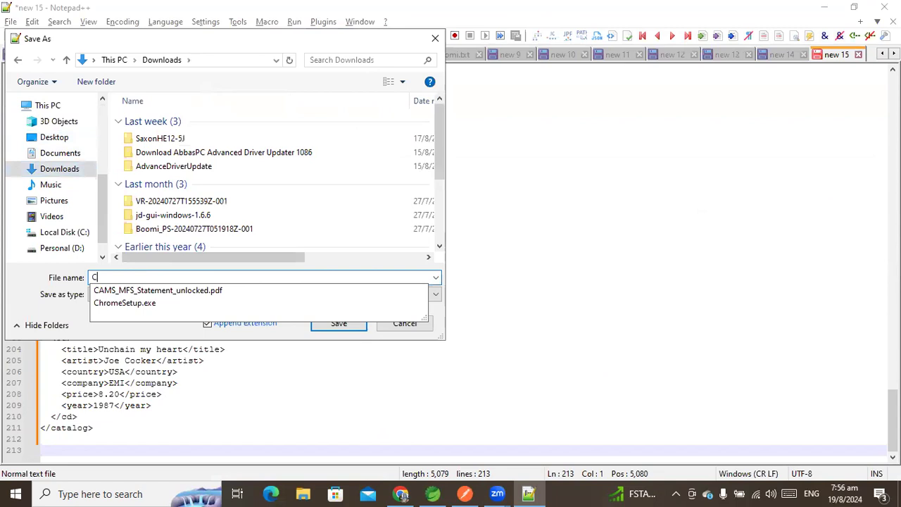
pyautogui.write('atal')
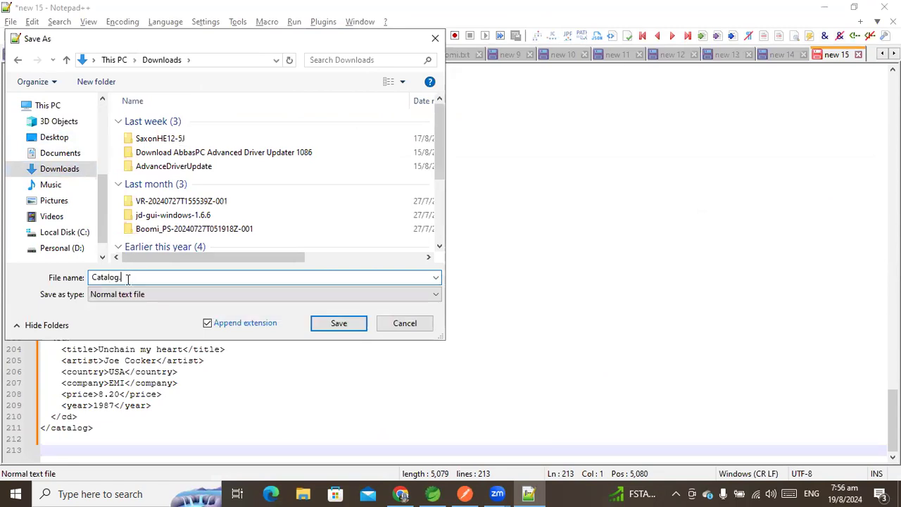
pyautogui.write('og.xml')
pyautogui.click(256, 296)
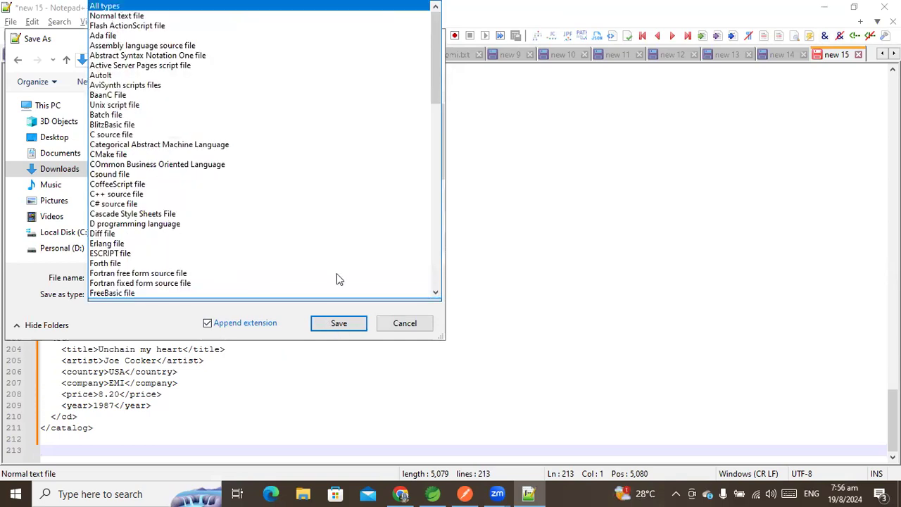
pyautogui.click(114, 7)
pyautogui.click(360, 323)
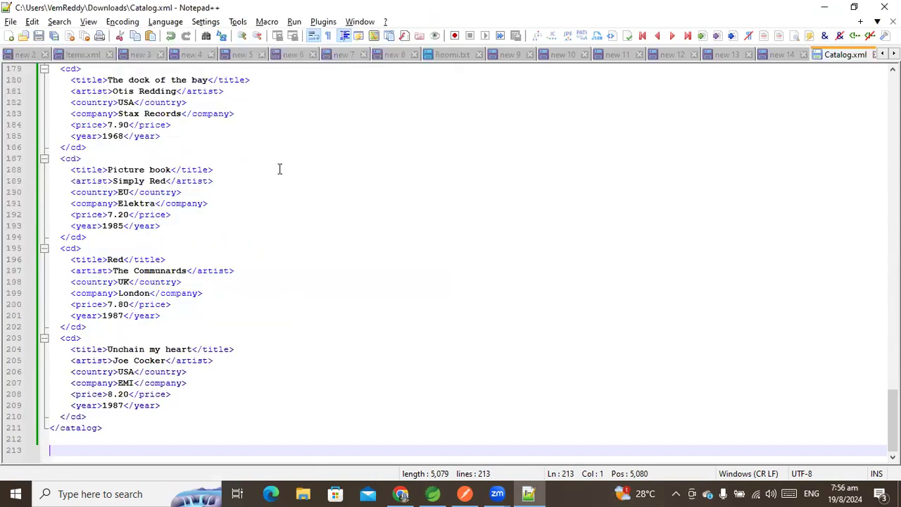
# Copy the full file path of Catalog.xml to the clipboard and leave Notepad++
pyautogui.rightClick(856, 54)
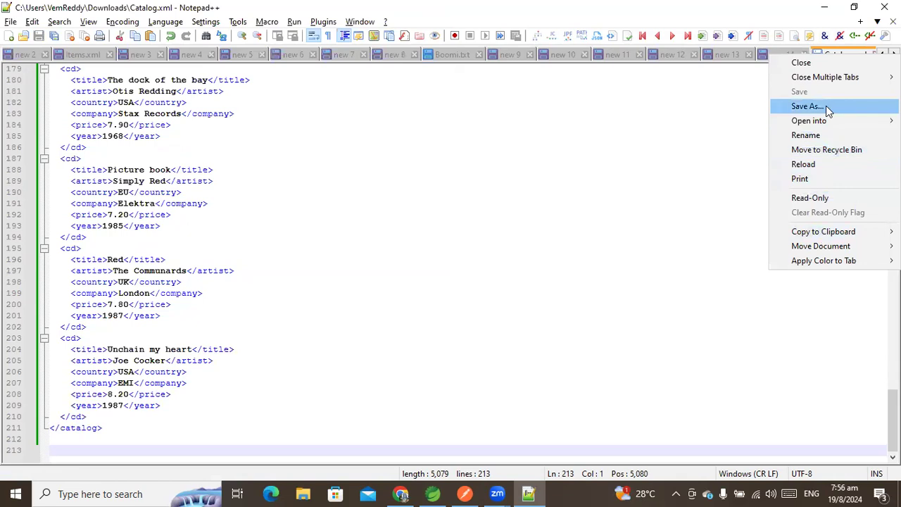
pyautogui.moveTo(819, 230)
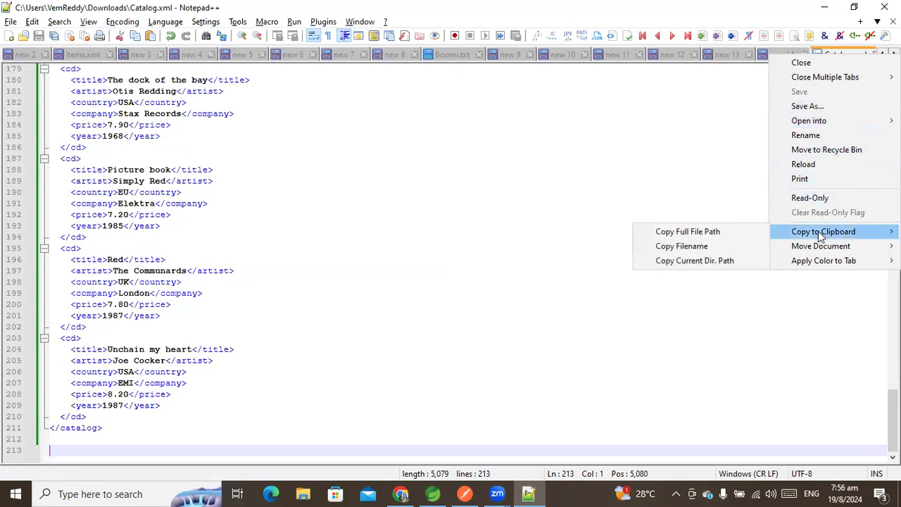
pyautogui.click(688, 230)
pyautogui.click(528, 494)
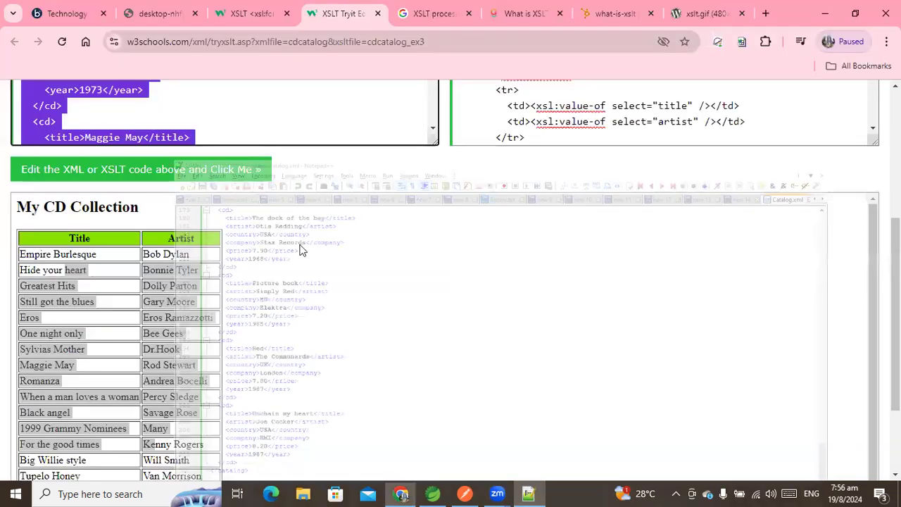
# Back in Boomi, import Catalog.xml from the Downloads folder into the new XML profile as an XML File
pyautogui.click(137, 17)
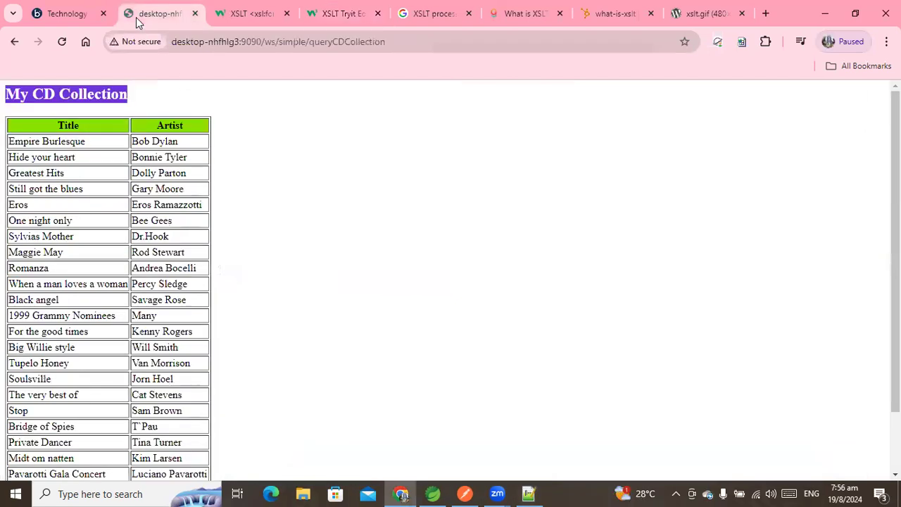
pyautogui.click(64, 13)
pyautogui.click(440, 414)
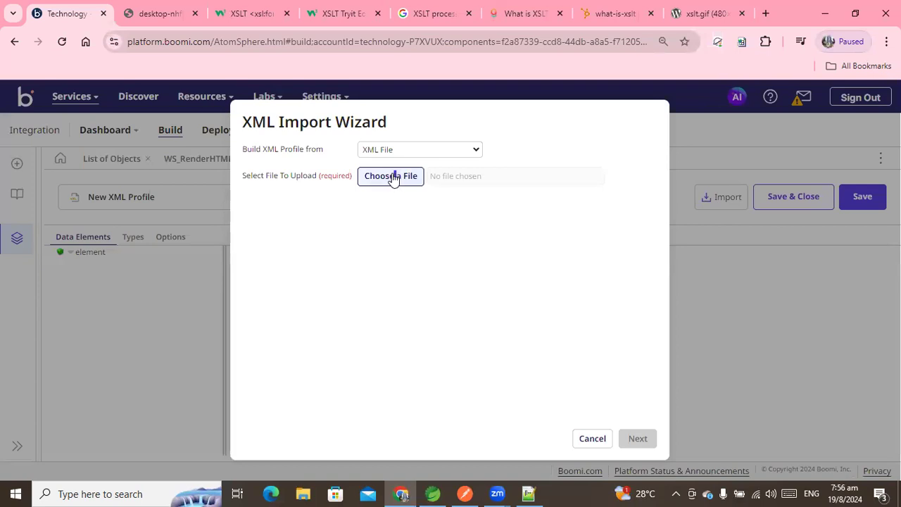
pyautogui.click(366, 179)
pyautogui.hotkey('ctrl', 'v')
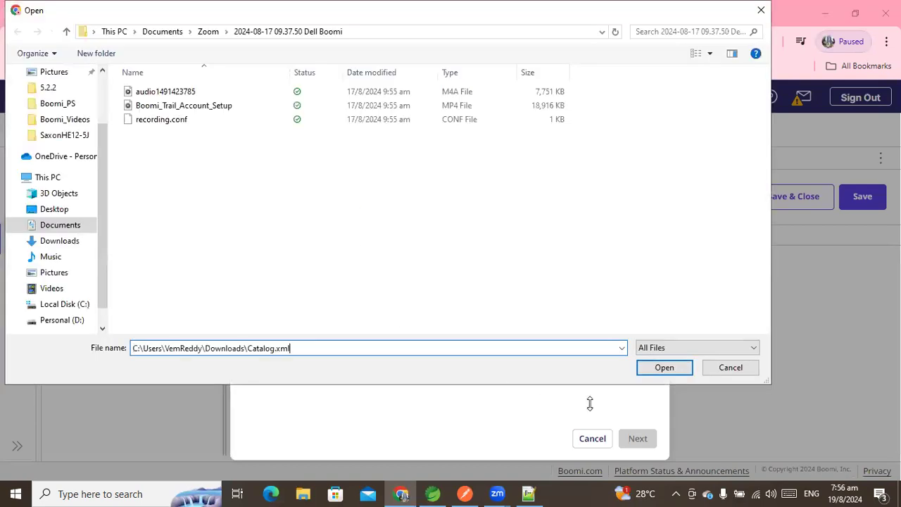
pyautogui.click(663, 367)
pyautogui.click(414, 155)
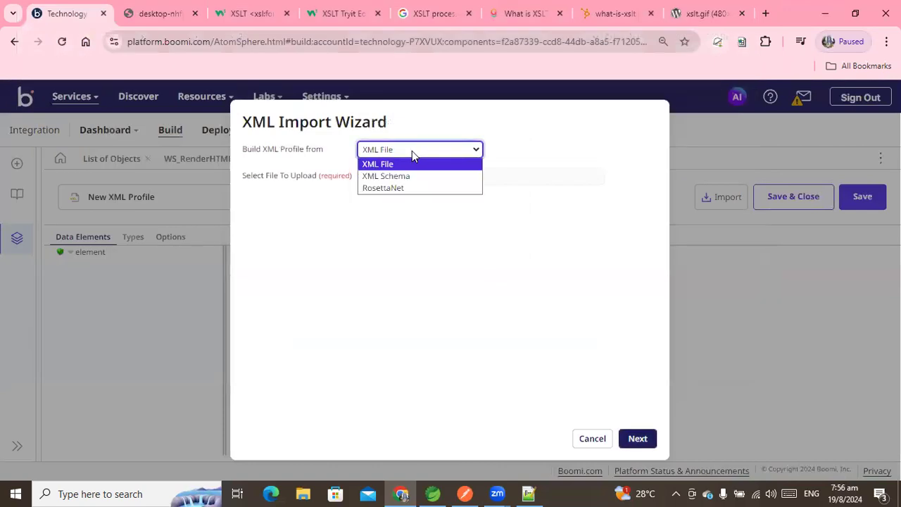
pyautogui.click(550, 164)
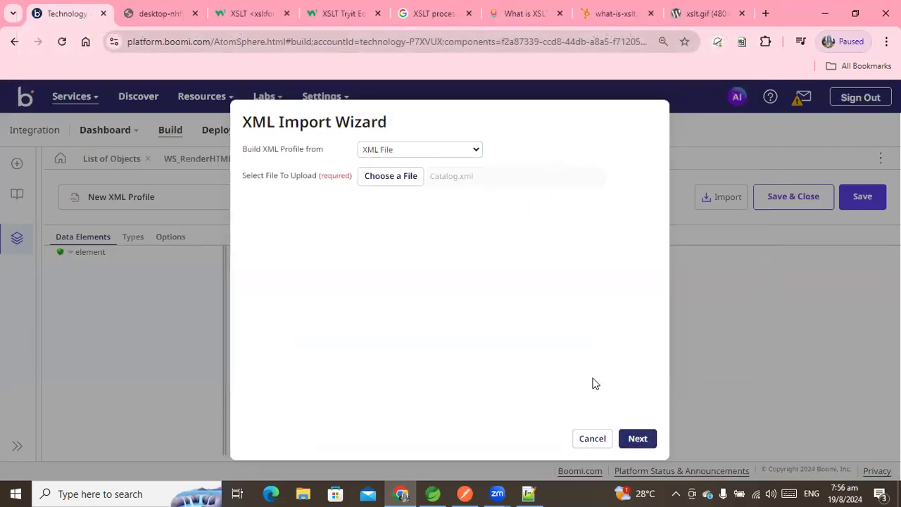
pyautogui.click(638, 439)
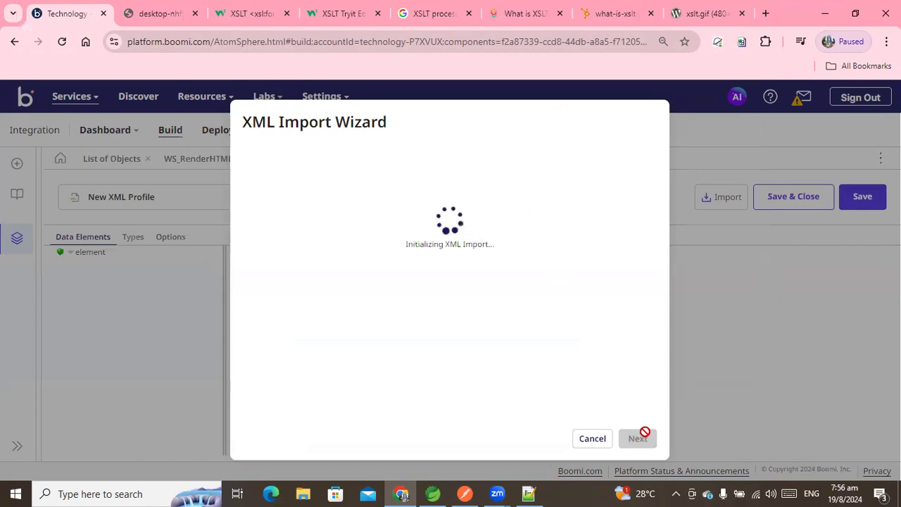
pyautogui.click(637, 438)
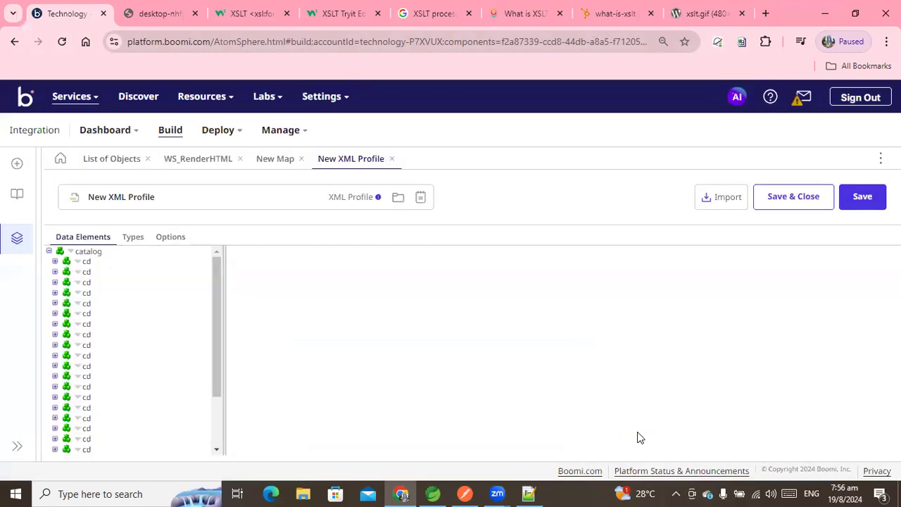
pyautogui.scroll(-2, 122, 362)
pyautogui.scroll(2, 121, 352)
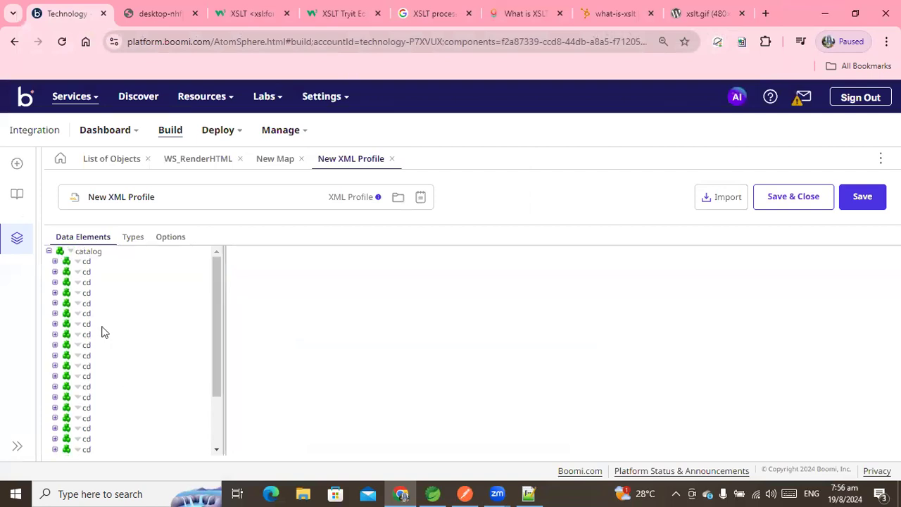
# In Notepad++, end an XML comment with --> after the last </cd> tag on line 210 of Catalog.xml
pyautogui.click(528, 493)
pyautogui.click(101, 416)
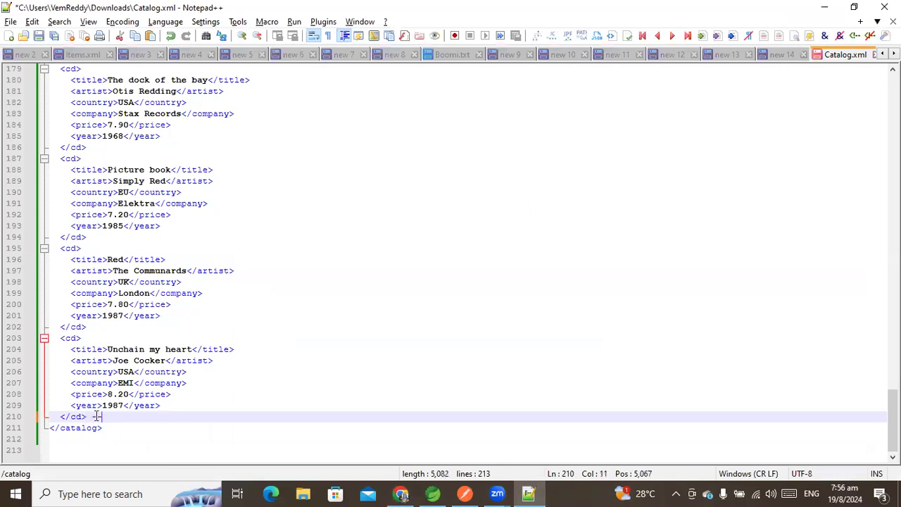
pyautogui.write('>')
pyautogui.scroll(20, 157, 340)
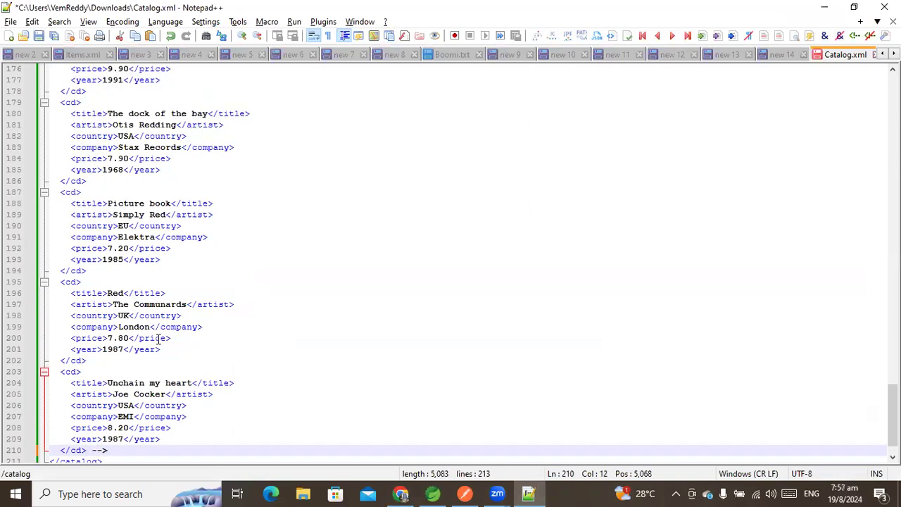
# Start the comment with <!-- before the second cd record on line 11 of Catalog.xml and save the file
pyautogui.scroll(20, 157, 340)
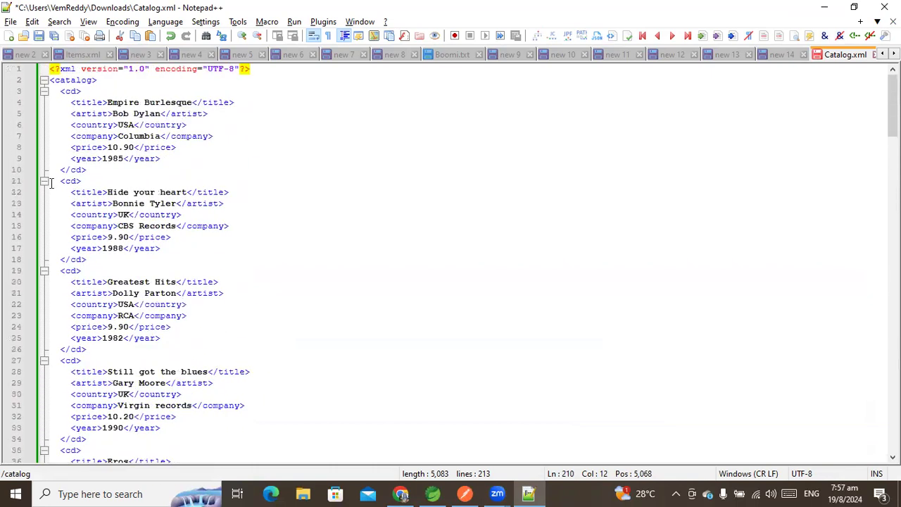
pyautogui.click(51, 183)
pyautogui.write('<!--')
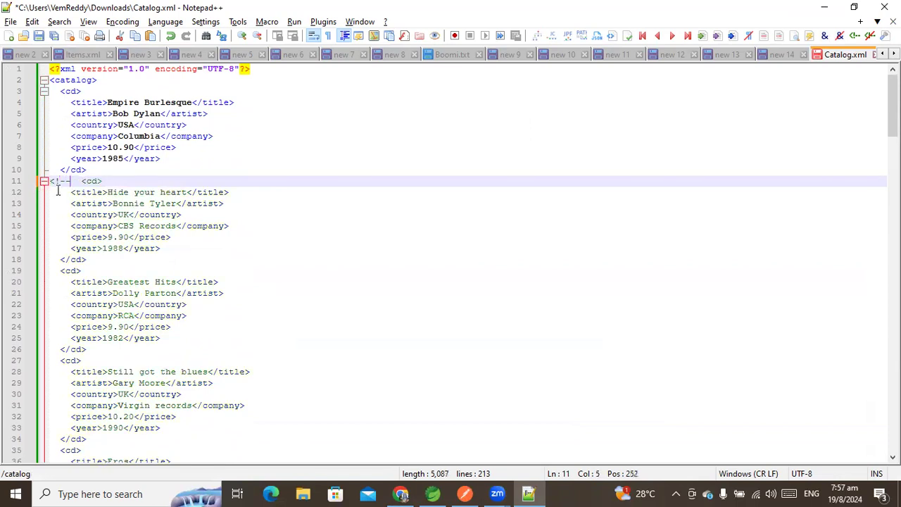
pyautogui.moveTo(70, 181); pyautogui.dragTo(52, 188)
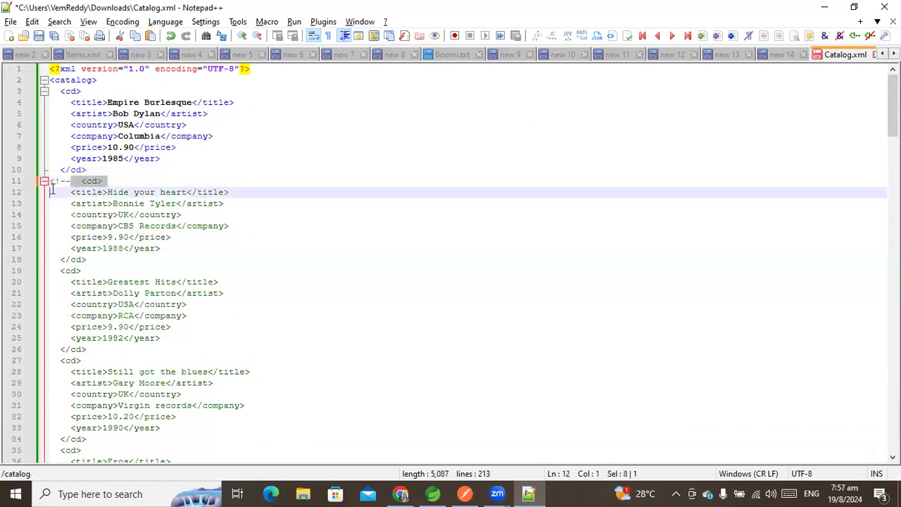
pyautogui.click(58, 183)
pyautogui.scroll(-11, 164, 265)
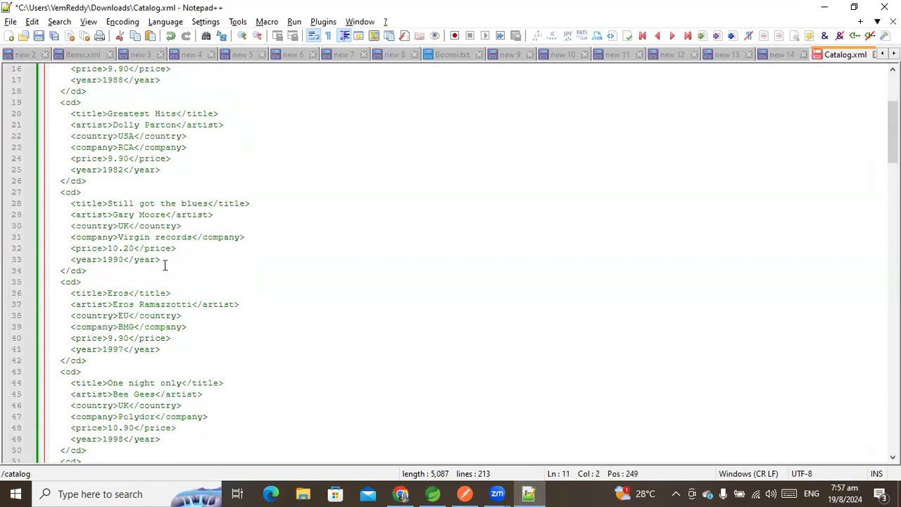
pyautogui.scroll(-20, 203, 285)
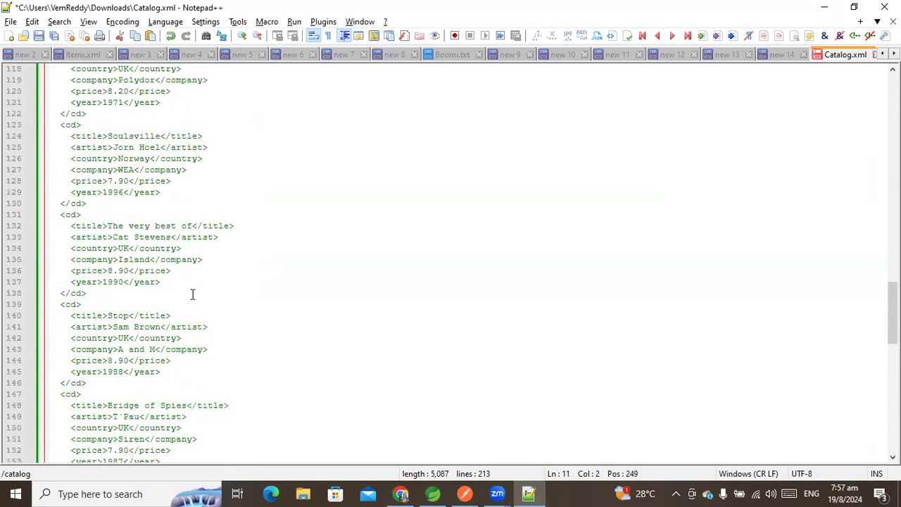
pyautogui.scroll(-11, 192, 294)
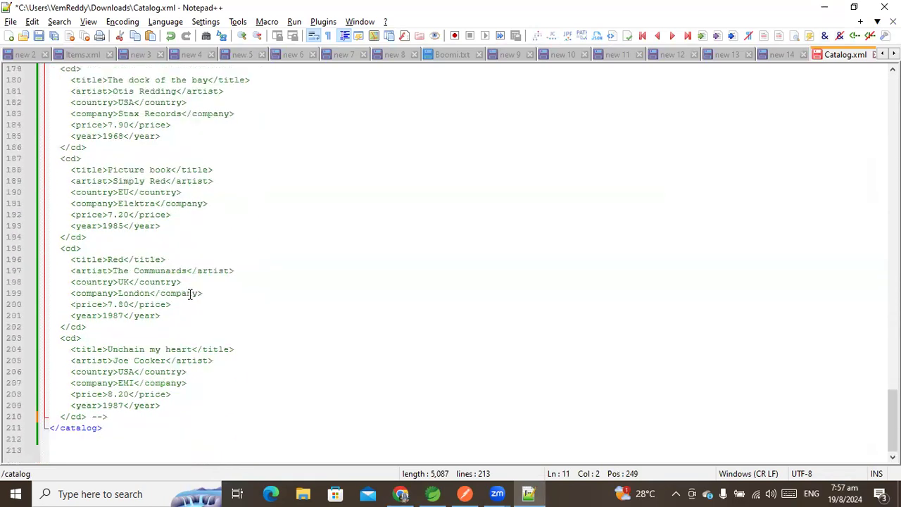
pyautogui.click(93, 416)
pyautogui.hotkey('ctrl', 's')
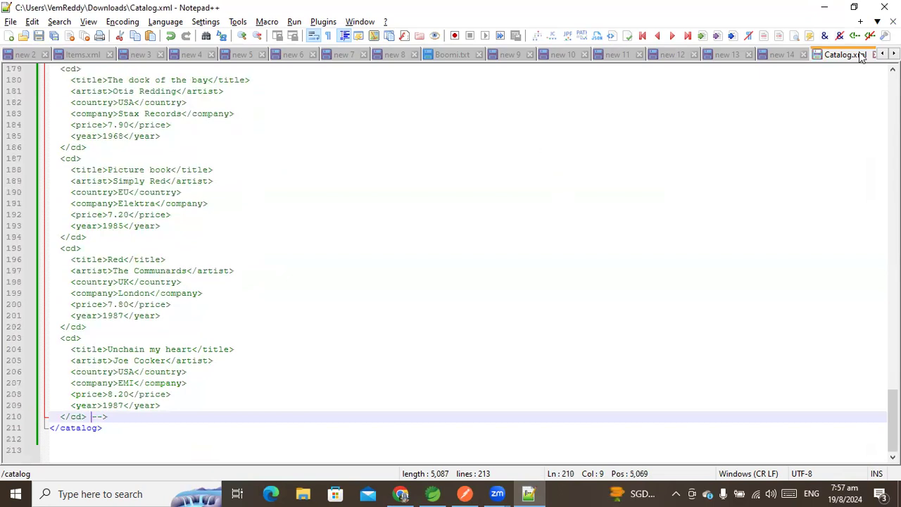
# Copy the full file path of the edited Catalog.xml to the clipboard and switch back to Boomi
pyautogui.rightClick(849, 55)
pyautogui.moveTo(827, 230)
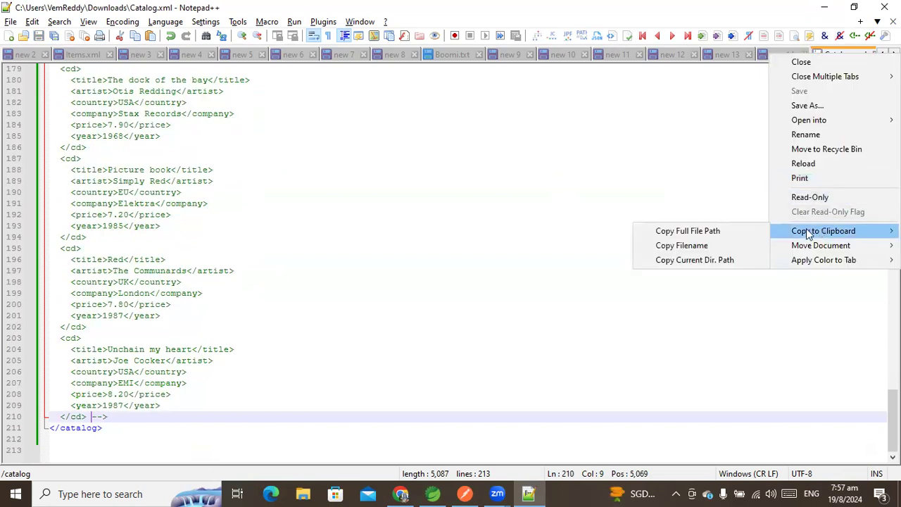
pyautogui.click(734, 229)
pyautogui.click(400, 494)
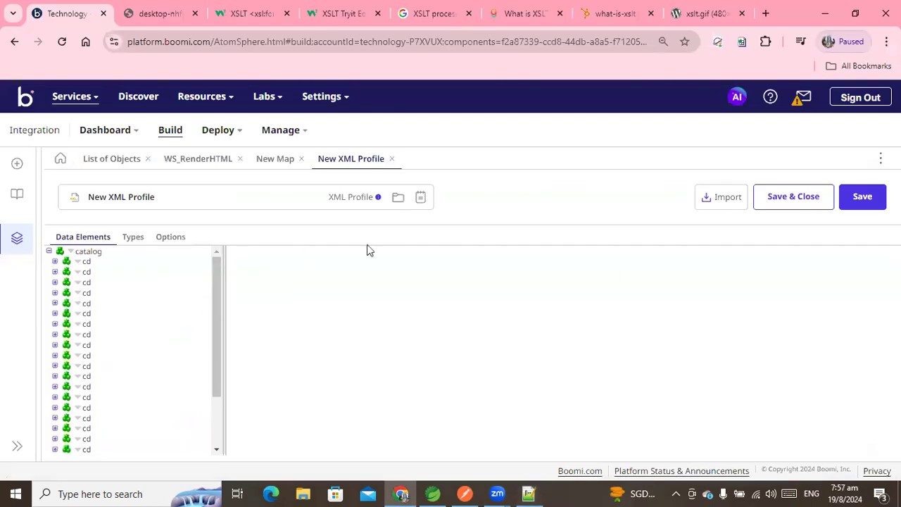
# Re-import the edited Catalog.xml into the XML profile using the copied path and finish the import wizard
pyautogui.click(727, 197)
pyautogui.click(387, 176)
pyautogui.hotkey('ctrl', 'v')
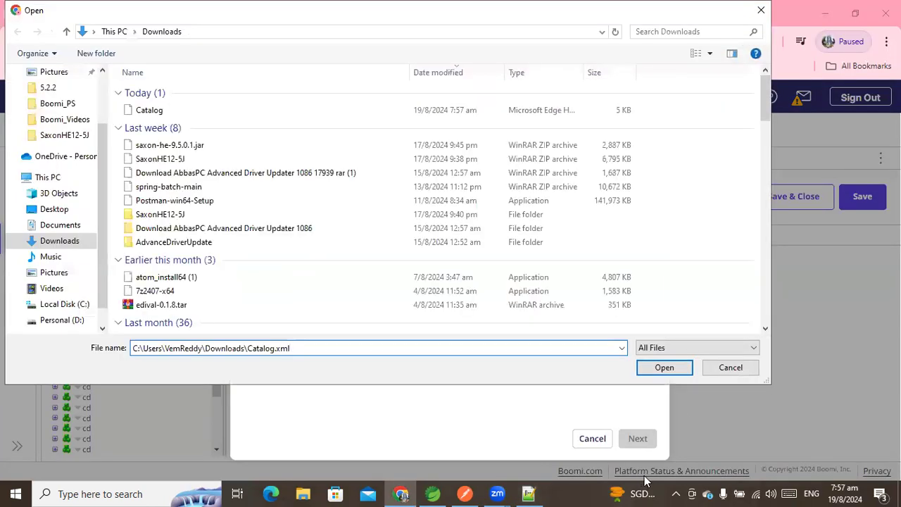
pyautogui.click(655, 361)
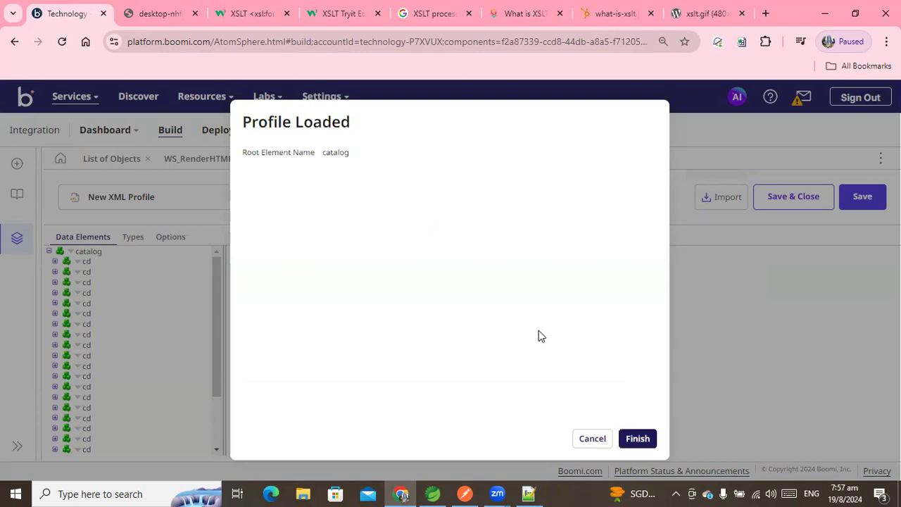
pyautogui.click(640, 440)
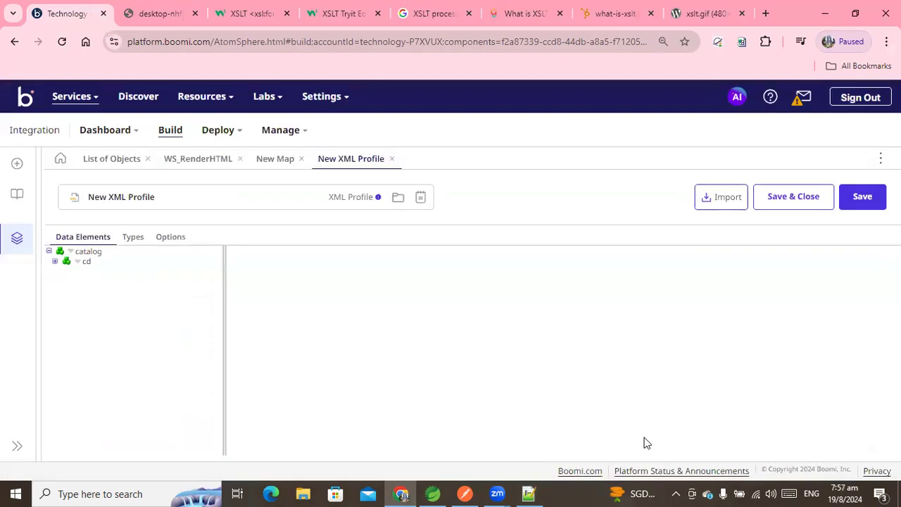
# Expand the cd element of the profile and set its Max Occurs to unbounded
pyautogui.click(54, 261)
pyautogui.click(85, 261)
pyautogui.click(371, 376)
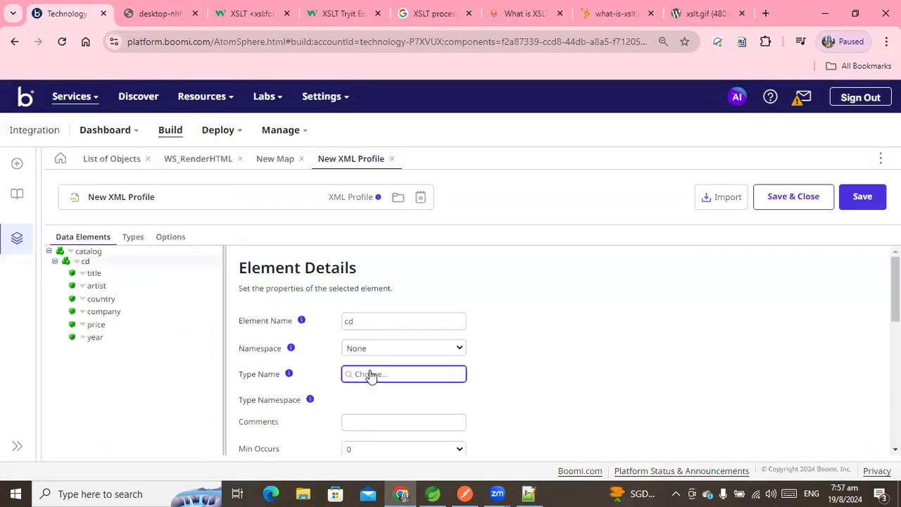
pyautogui.scroll(-2, 385, 415)
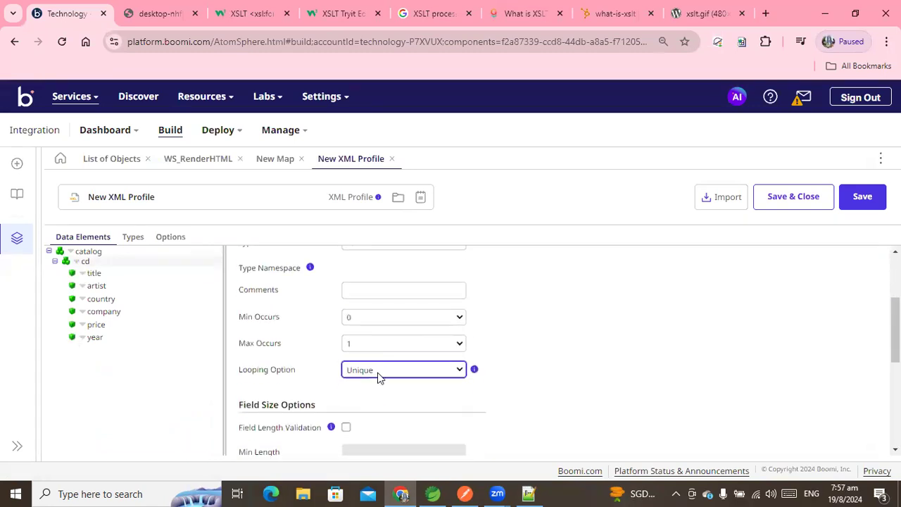
pyautogui.click(378, 376)
pyautogui.click(533, 368)
pyautogui.scroll(1, 524, 362)
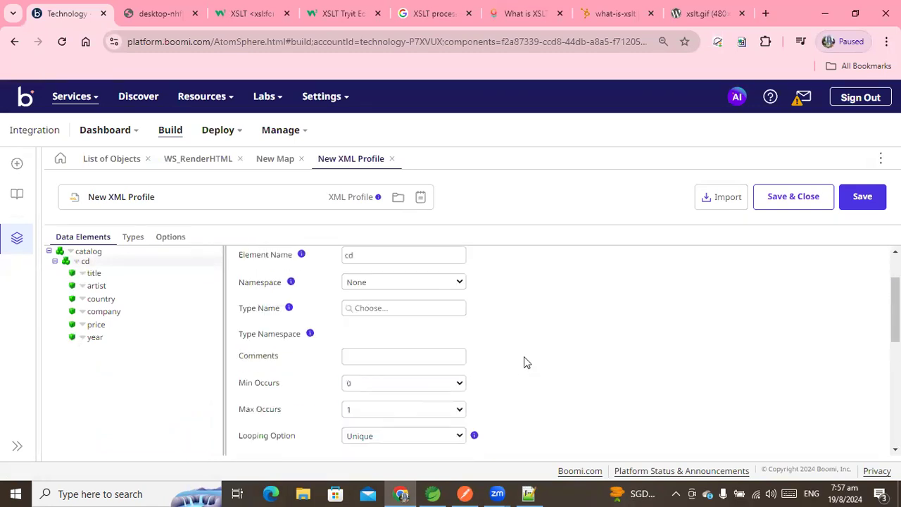
pyautogui.scroll(1, 561, 366)
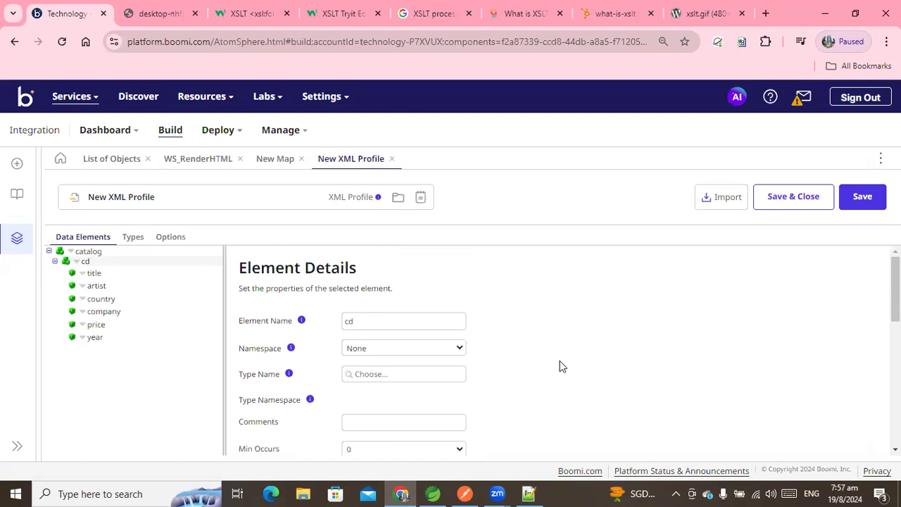
pyautogui.scroll(-1, 377, 435)
pyautogui.click(364, 416)
pyautogui.click(360, 435)
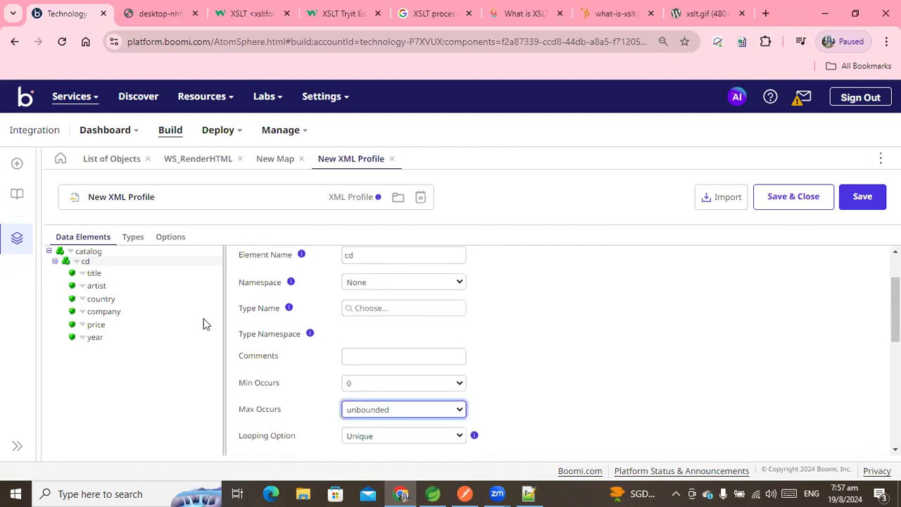
# Rename the profile as Catalog XML Profile, save and close it, and expand the cd element in the map's source
pyautogui.click(105, 197)
pyautogui.moveTo(106, 197); pyautogui.dragTo(80, 194)
pyautogui.write('Catalog')
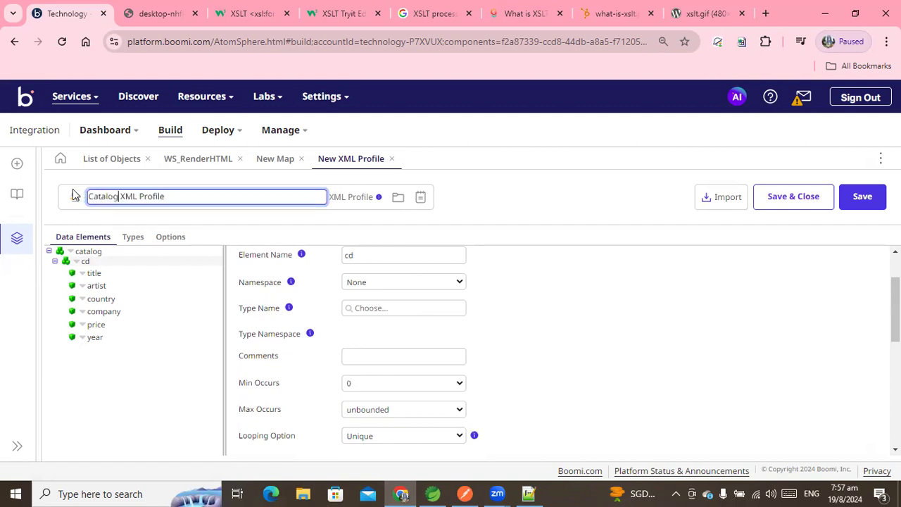
pyautogui.click(812, 200)
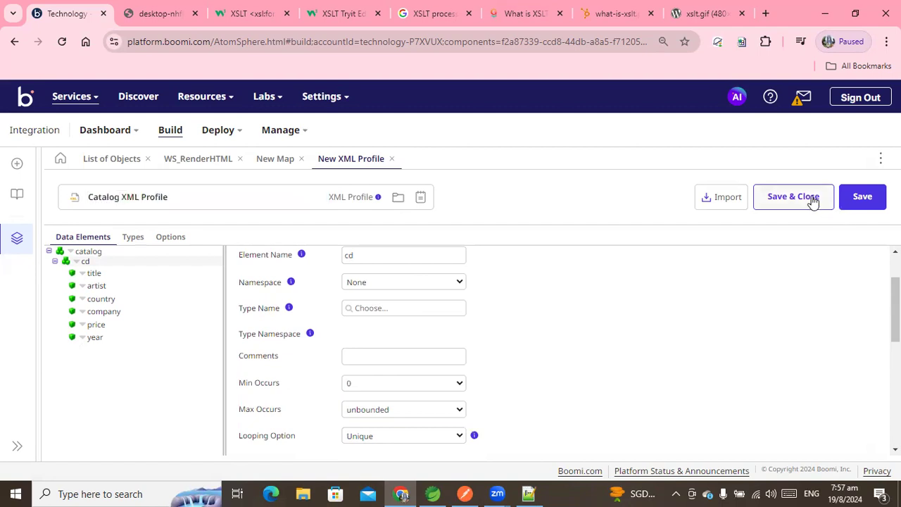
pyautogui.click(578, 348)
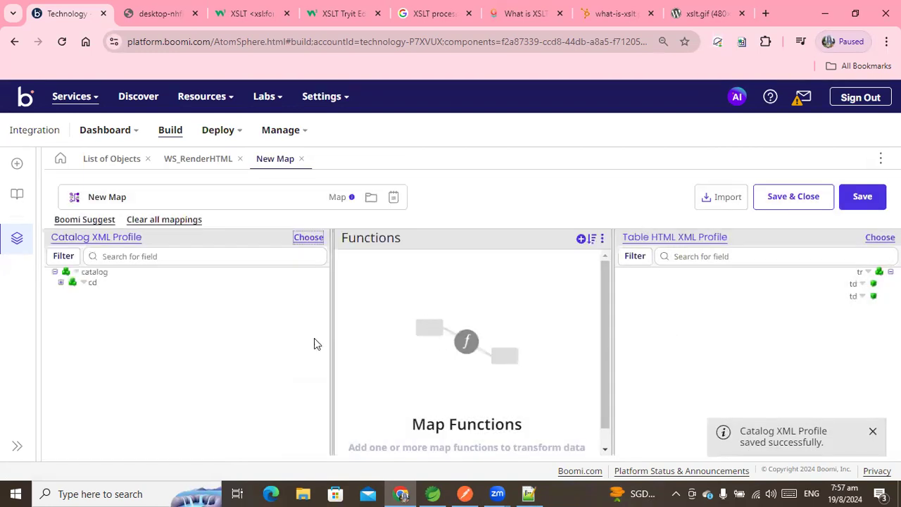
pyautogui.click(61, 282)
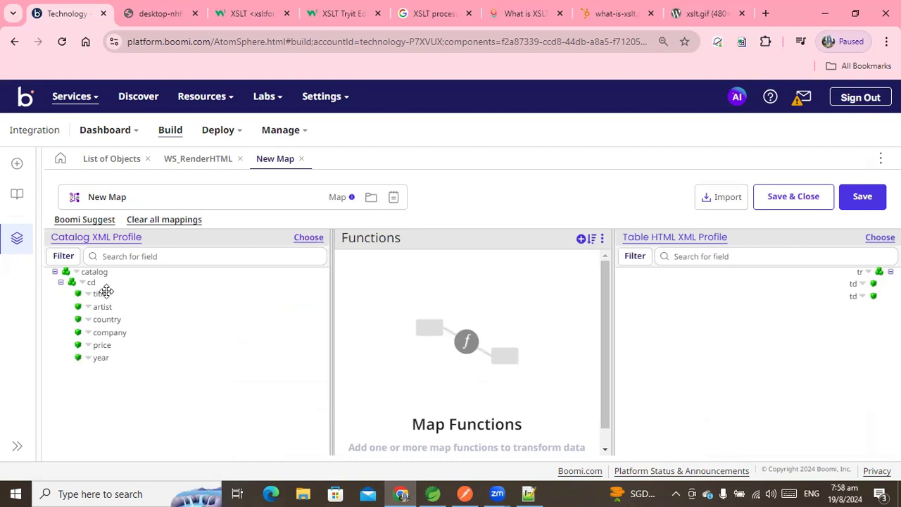
# Review Catalog.xml in Notepad++ and the XSLT code in the Tryit Editor, and return to the map in Boomi
pyautogui.click(528, 494)
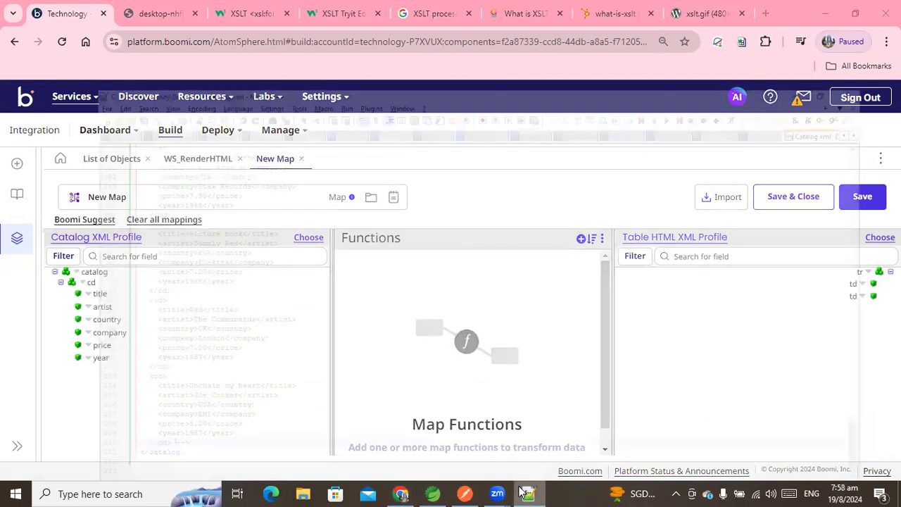
pyautogui.click(528, 493)
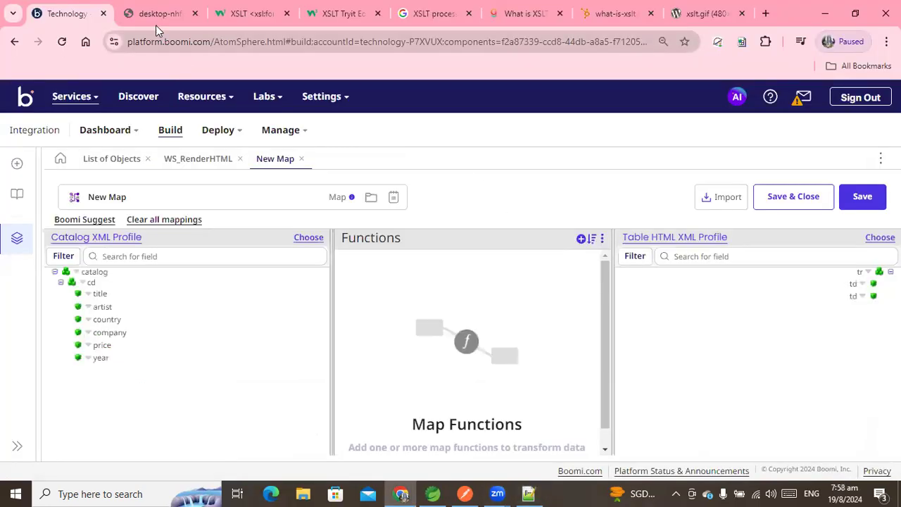
pyautogui.hotkey('ctrl', 'Tab')
pyautogui.hotkey('ctrl', 'Tab')
pyautogui.hotkey('ctrl', 'Tab')
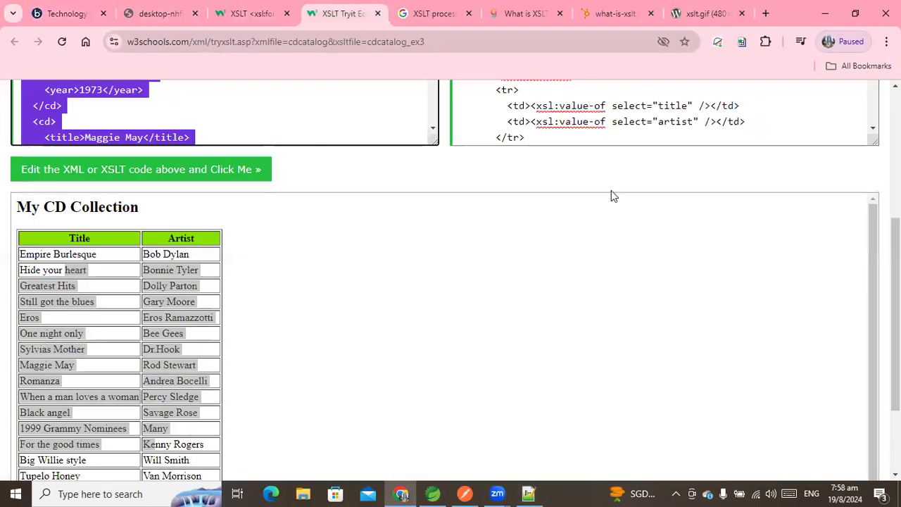
pyautogui.scroll(3, 611, 196)
pyautogui.click(528, 493)
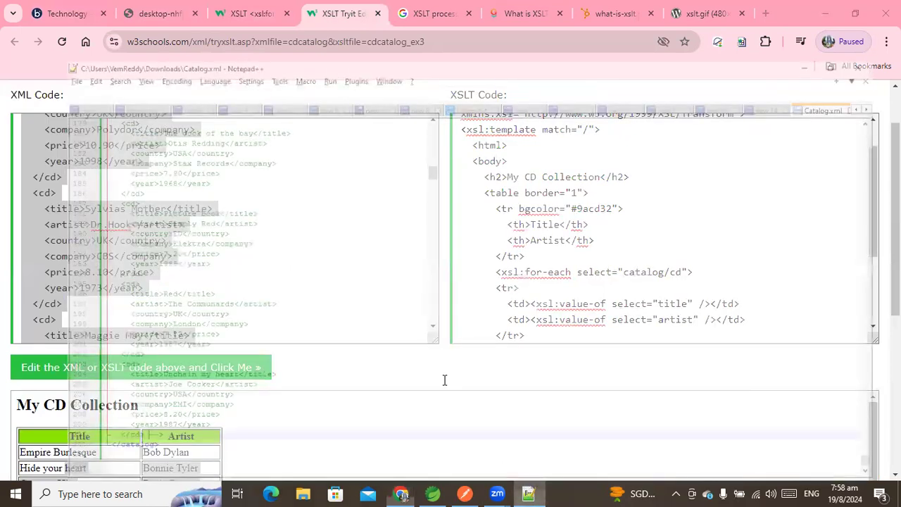
pyautogui.click(401, 493)
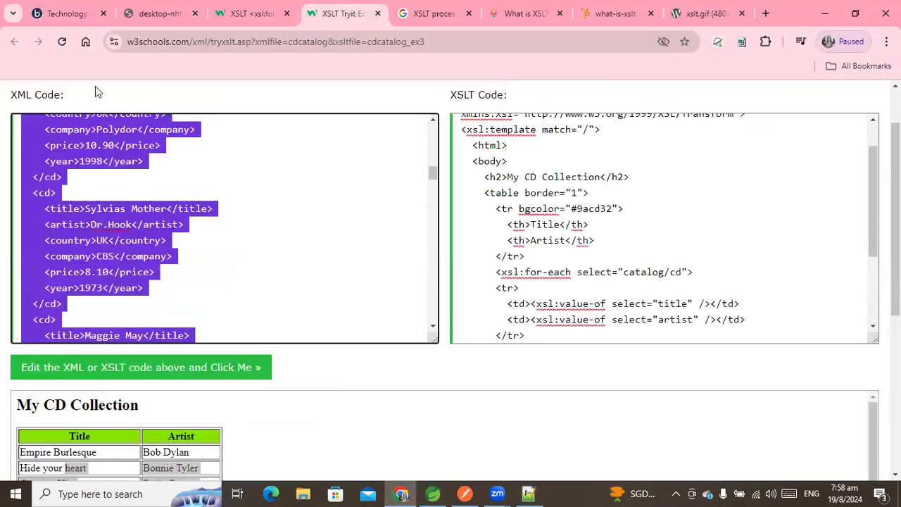
pyautogui.click(64, 13)
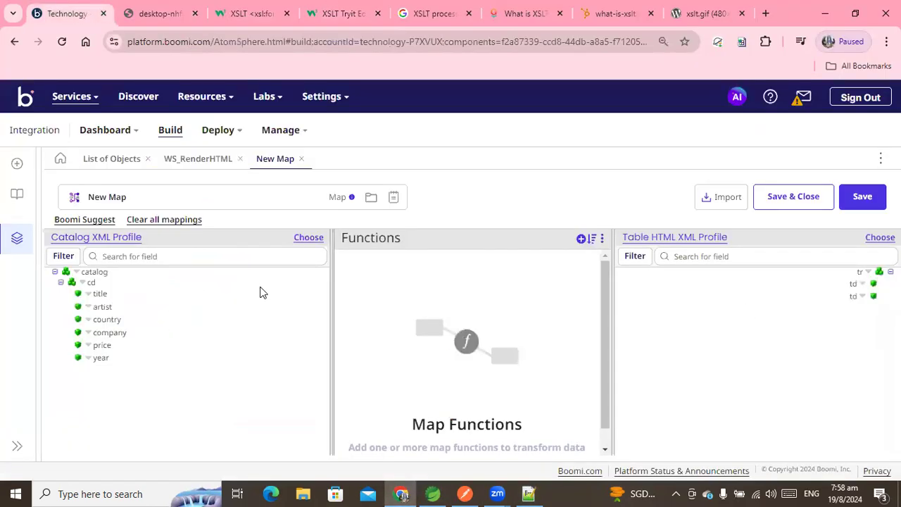
# Map the source title to the first td and the source artist to the second td of Table HTML XML Profile
pyautogui.moveTo(97, 294); pyautogui.dragTo(852, 285)
pyautogui.moveTo(99, 307); pyautogui.dragTo(846, 298)
# Rename the map as HTML Row Map, save and close it, and confirm the Map shape
pyautogui.click(101, 196)
pyautogui.moveTo(106, 196); pyautogui.dragTo(73, 175)
pyautogui.write('X')
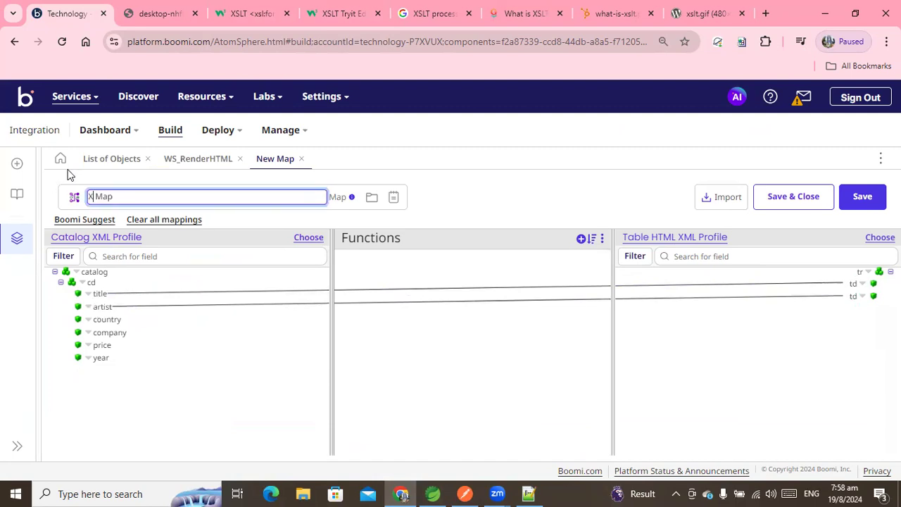
pyautogui.write('SL')
pyautogui.press('BackSpace')
pyautogui.press('BackSpace')
pyautogui.press('BackSpace')
pyautogui.write('HTML Row')
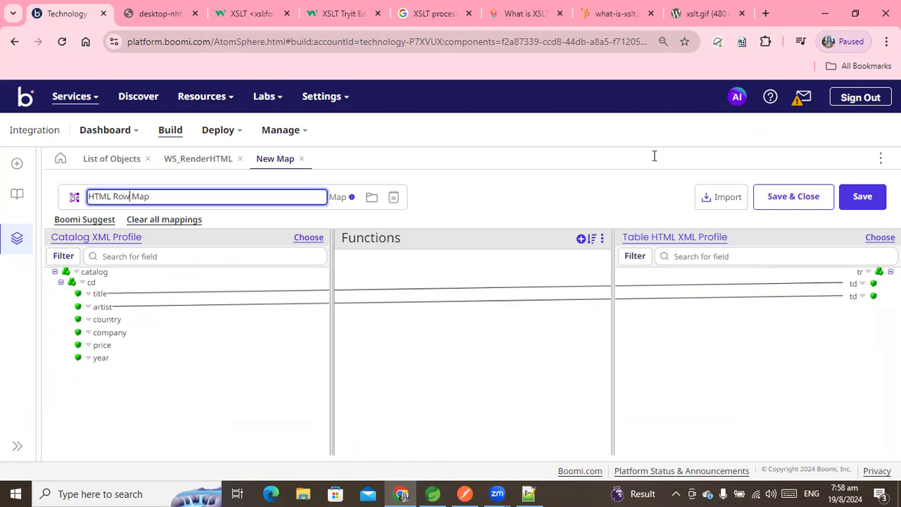
pyautogui.click(786, 204)
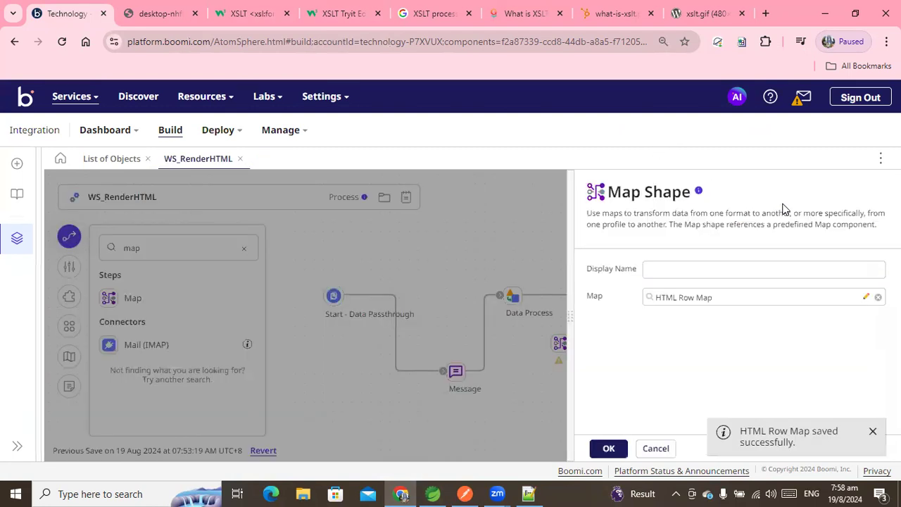
pyautogui.click(608, 448)
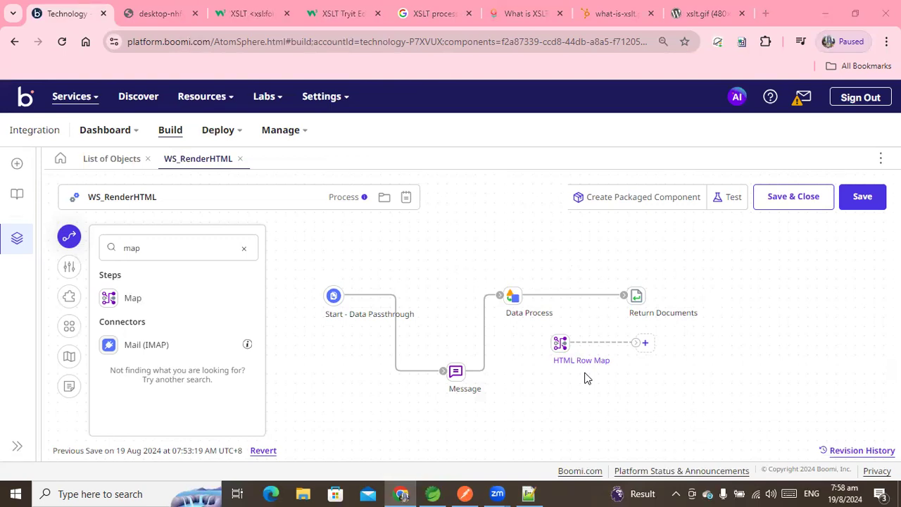
# Add a Data Process step after the HTML Row Map shape
pyautogui.click(645, 343)
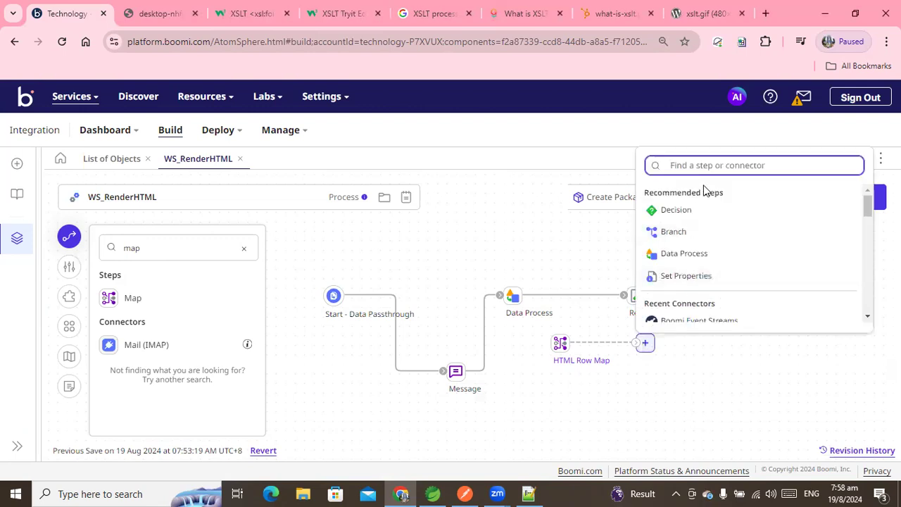
pyautogui.write('data')
pyautogui.click(683, 213)
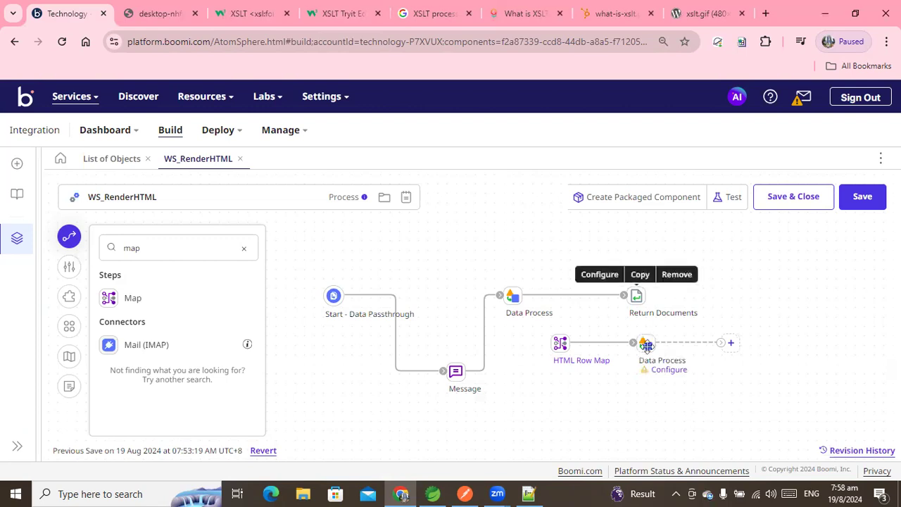
# Try a Combine Documents processing step with the XML profile type in the Data Process shape after the map
pyautogui.moveTo(645, 345)
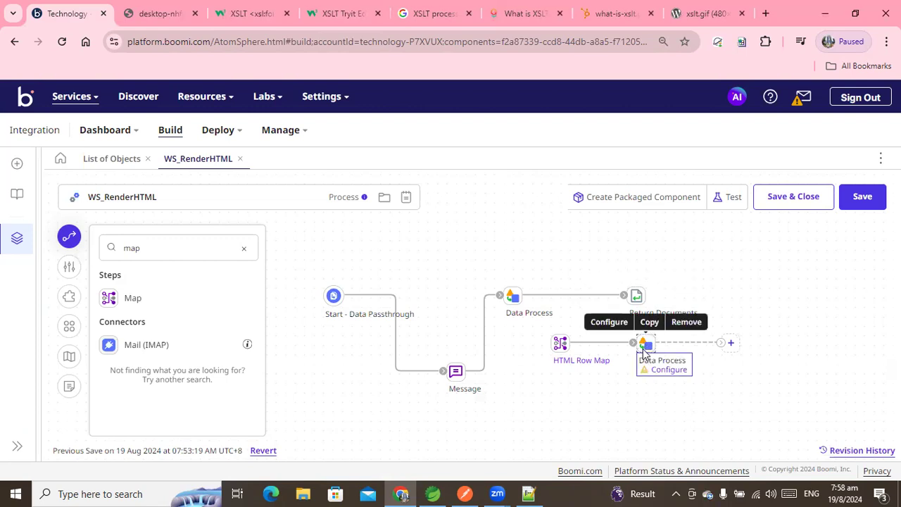
pyautogui.click(645, 344)
pyautogui.click(433, 368)
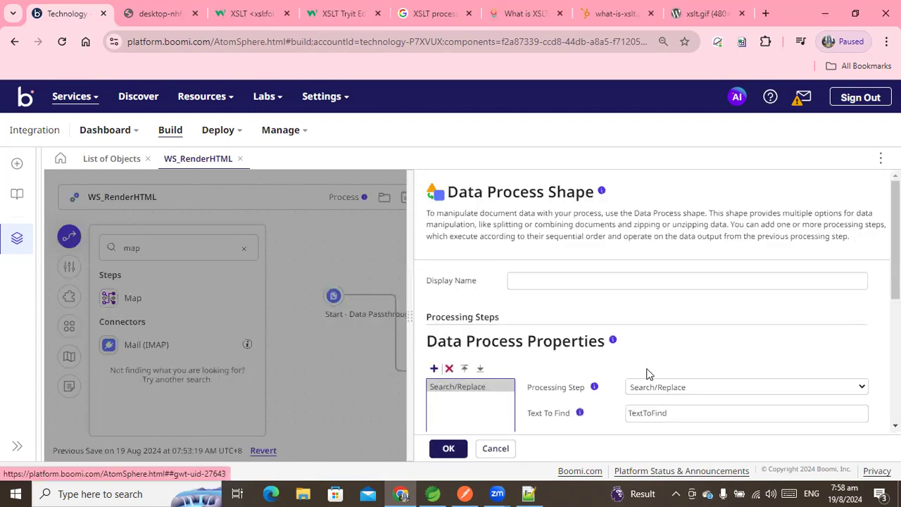
pyautogui.click(681, 387)
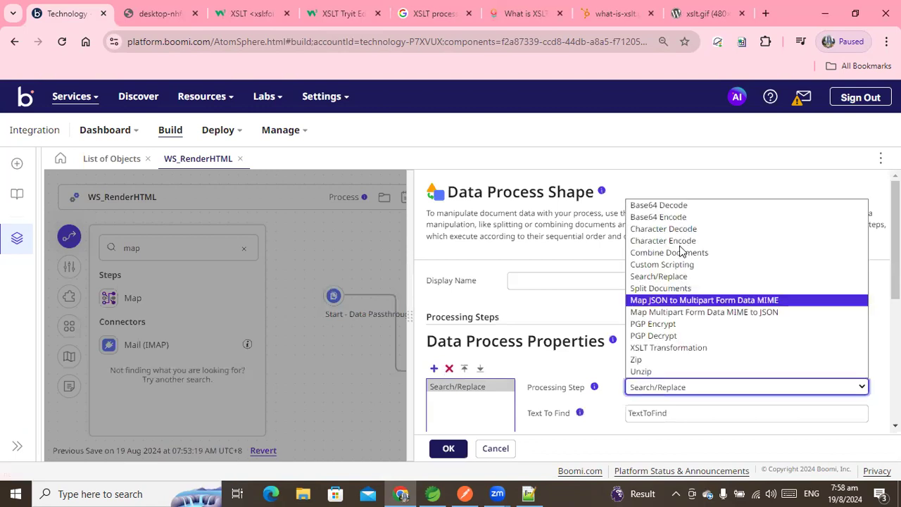
pyautogui.click(681, 253)
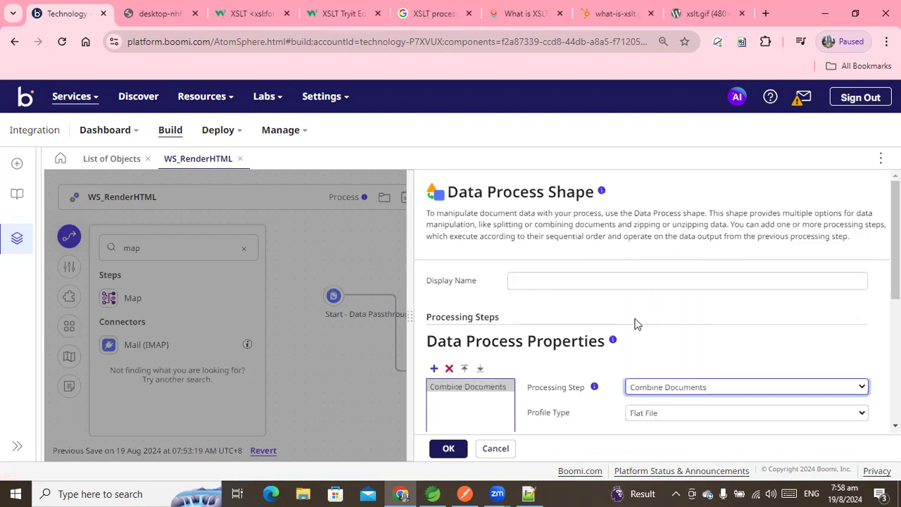
pyautogui.scroll(-2, 635, 323)
pyautogui.click(660, 281)
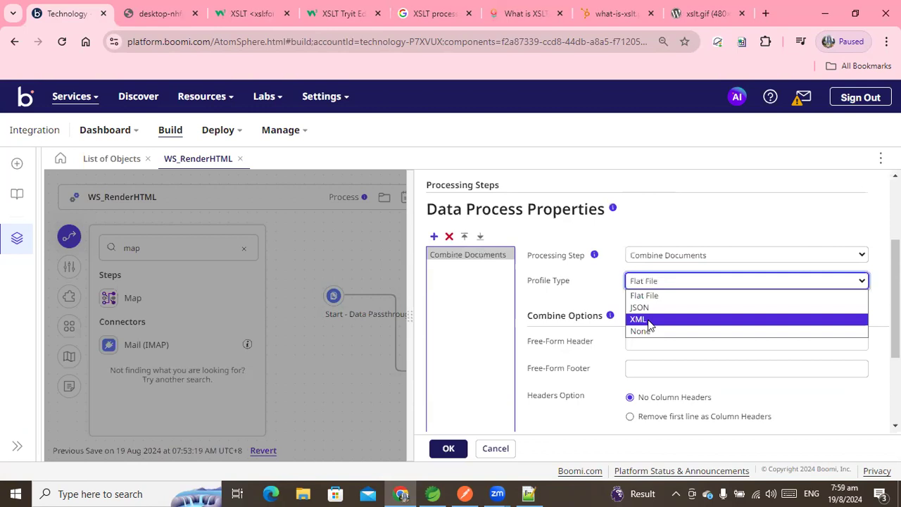
pyautogui.press('Return')
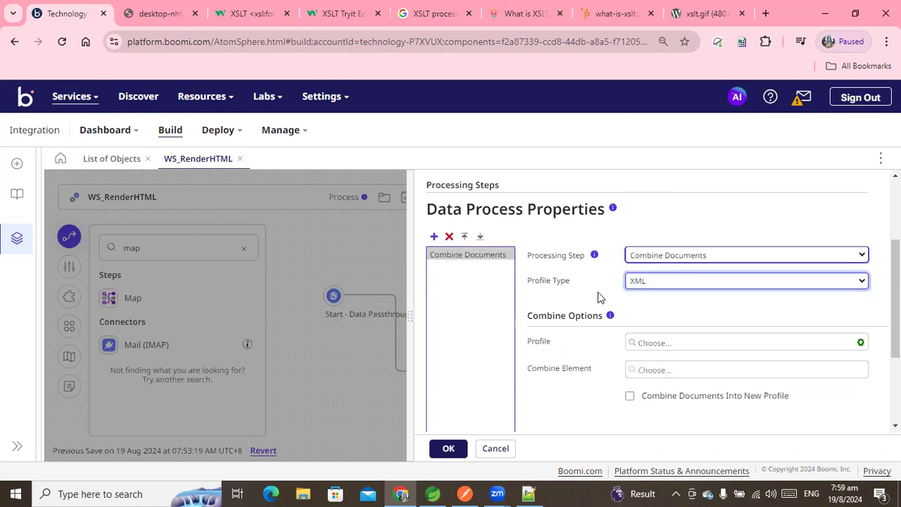
pyautogui.click(655, 316)
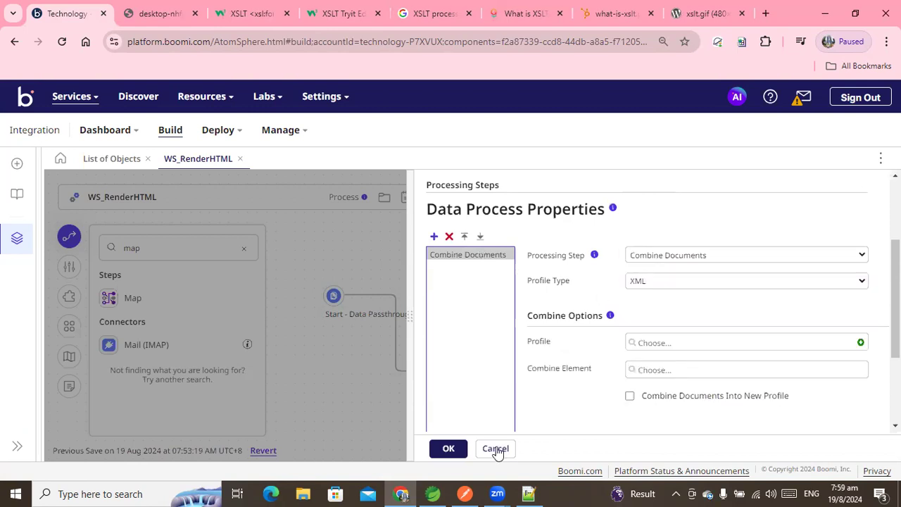
pyautogui.click(646, 287)
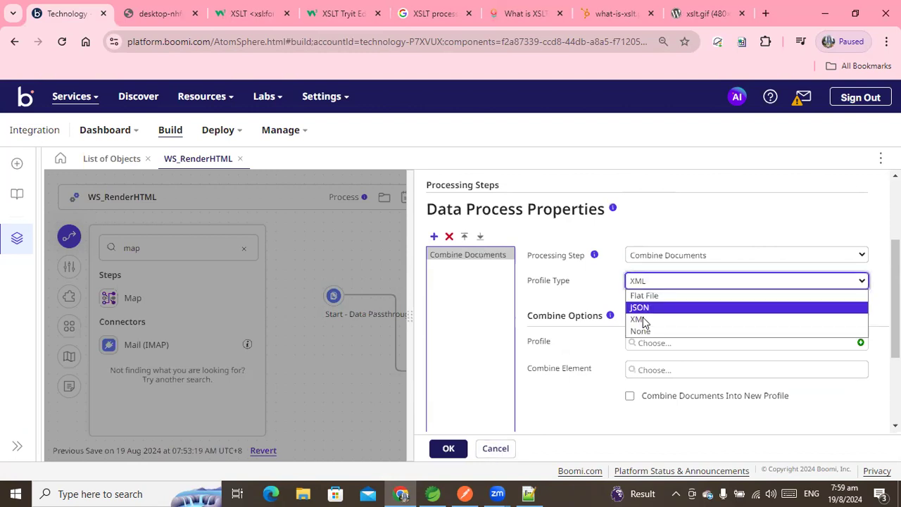
pyautogui.click(627, 341)
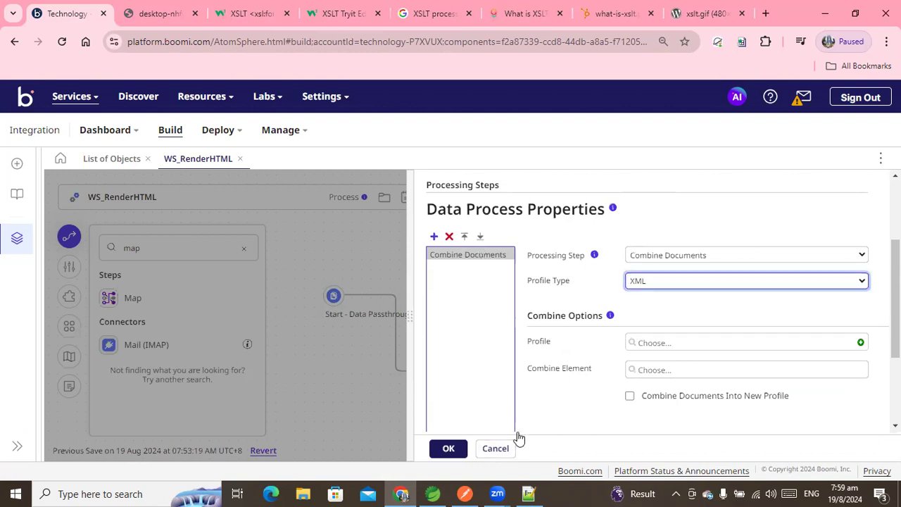
# Try Catalog XML Profile as the combine profile and cancel its combine element selection
pyautogui.click(634, 348)
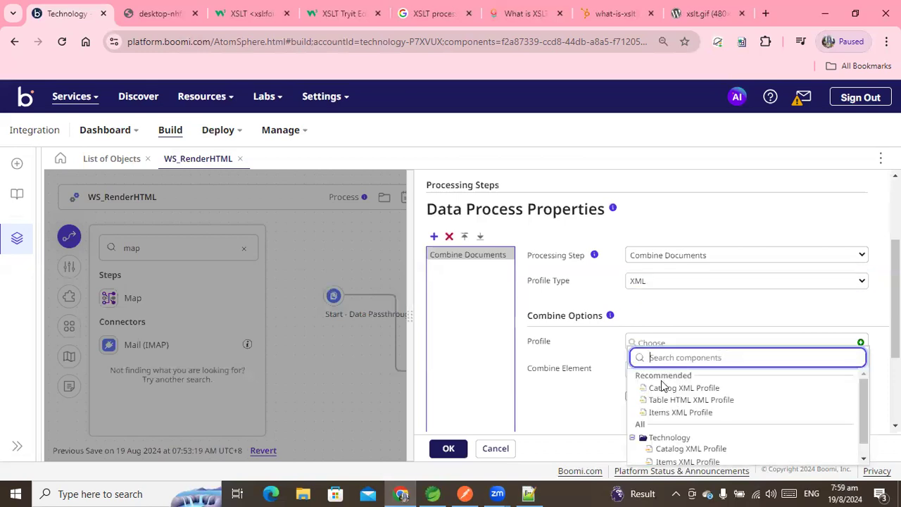
pyautogui.click(661, 388)
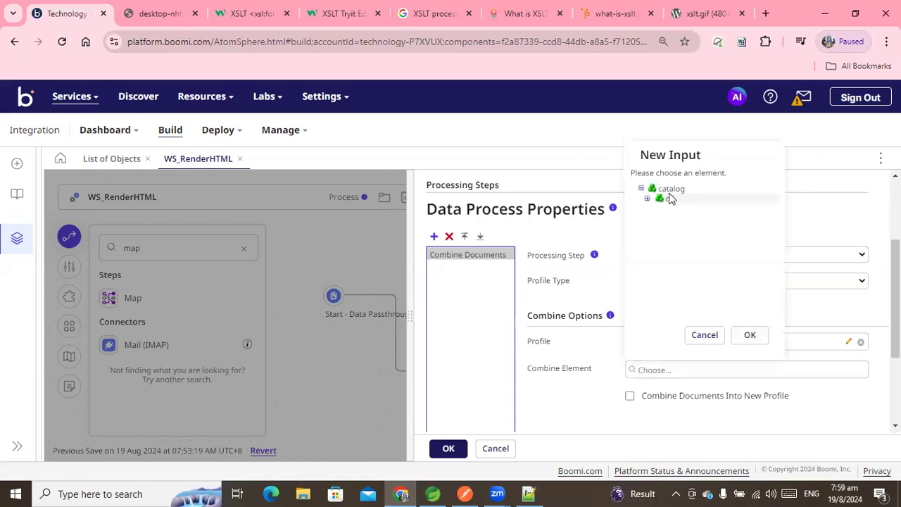
pyautogui.moveTo(669, 191); pyautogui.dragTo(666, 198)
pyautogui.click(703, 342)
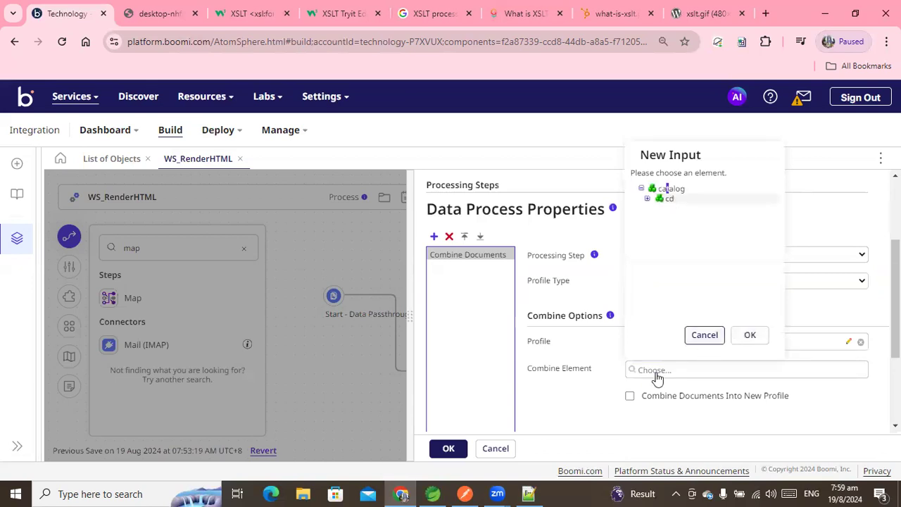
# Try Table HTML XML Profile as the combine profile, check its combine elements, and cancel the Data Process configuration
pyautogui.click(642, 343)
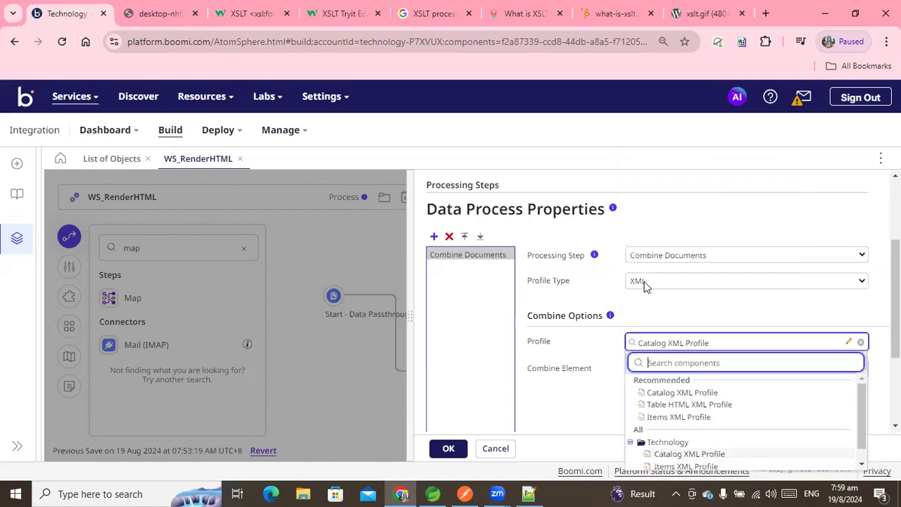
pyautogui.click(670, 406)
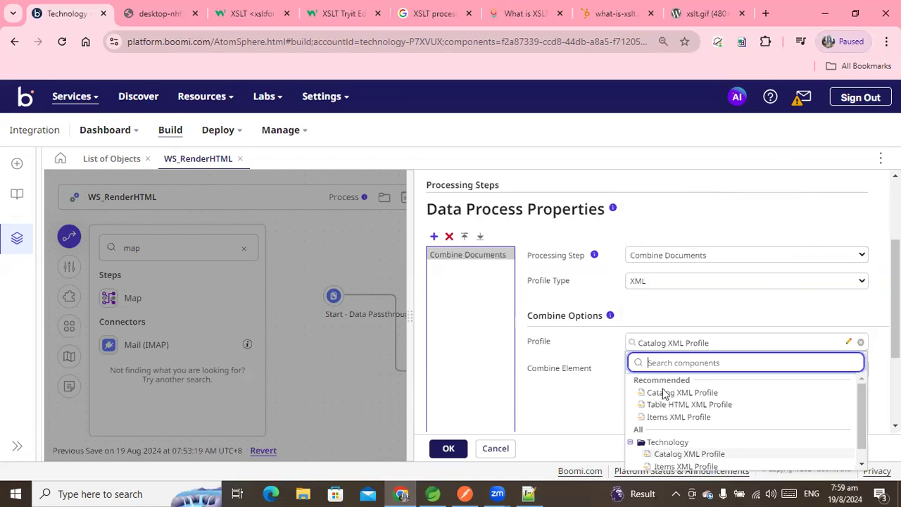
pyautogui.click(649, 369)
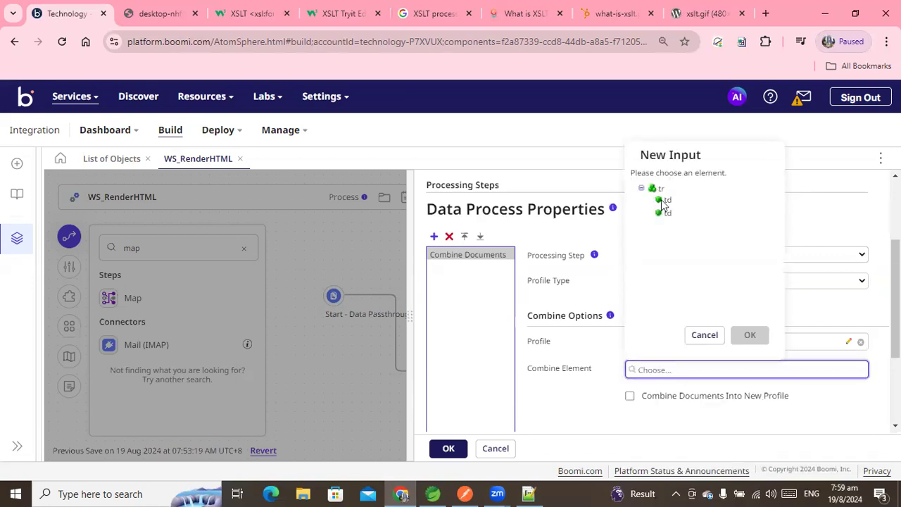
pyautogui.click(695, 336)
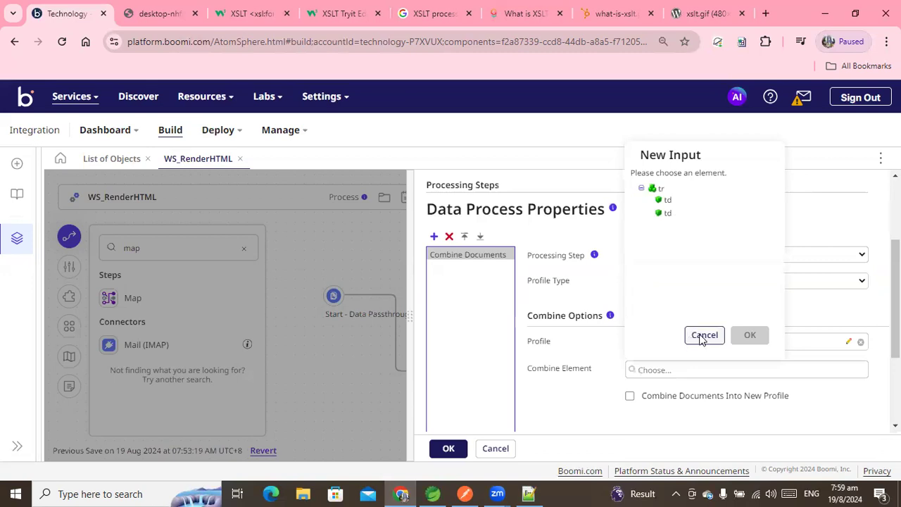
pyautogui.click(702, 338)
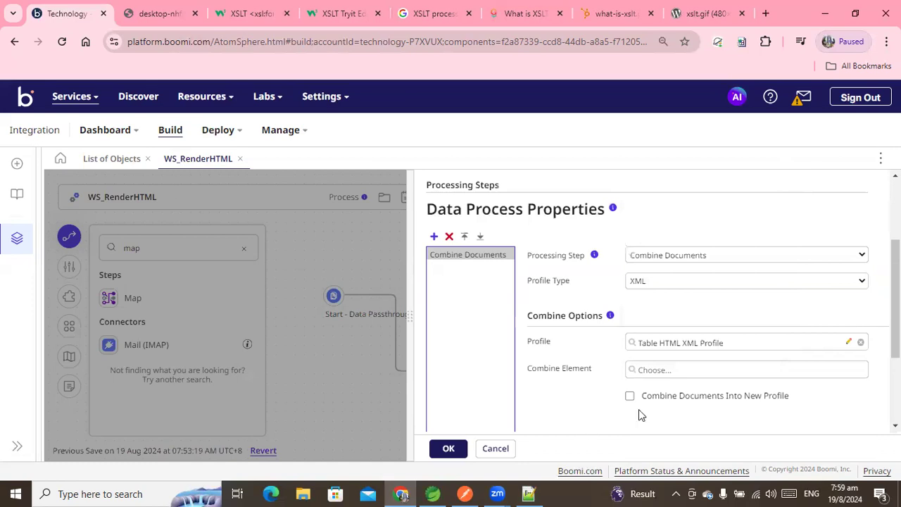
pyautogui.click(507, 448)
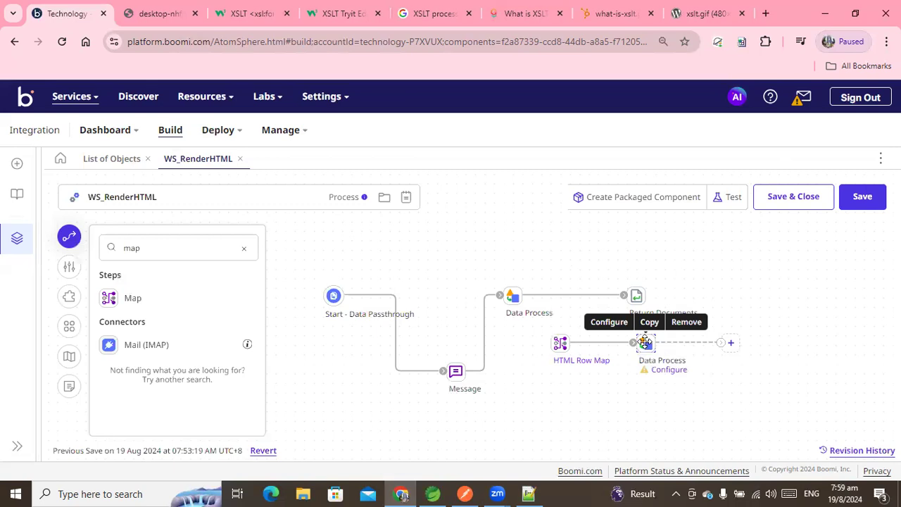
# Add a Combine Documents processing step with the Flat File profile type to the Data Process shape after HTML Row Map
pyautogui.click(645, 342)
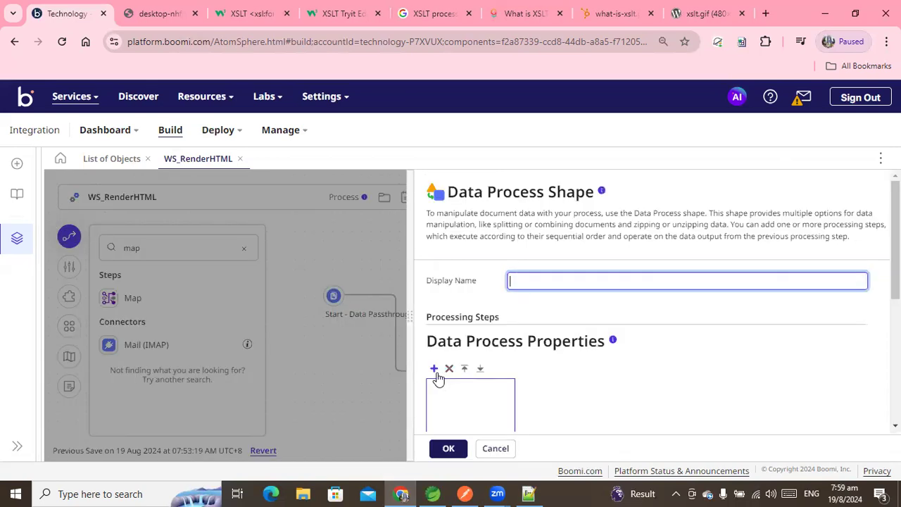
pyautogui.click(433, 368)
pyautogui.scroll(-3, 674, 287)
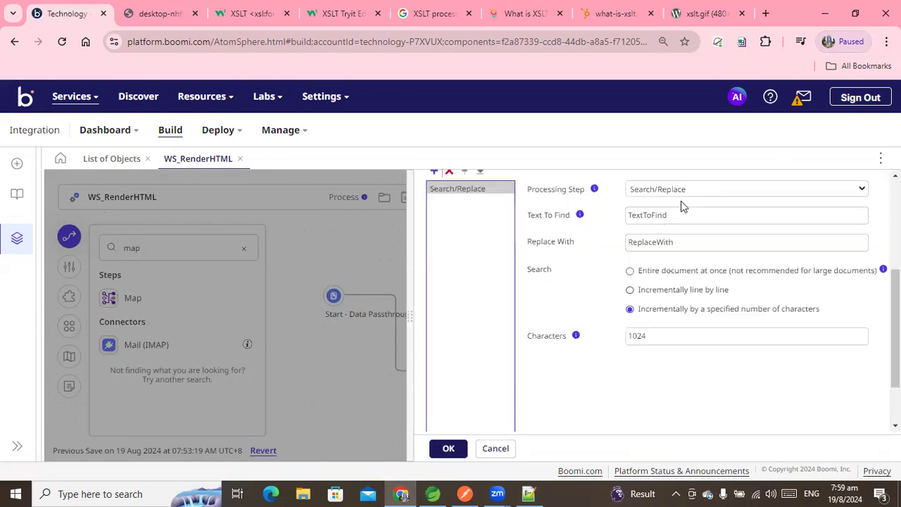
pyautogui.click(662, 235)
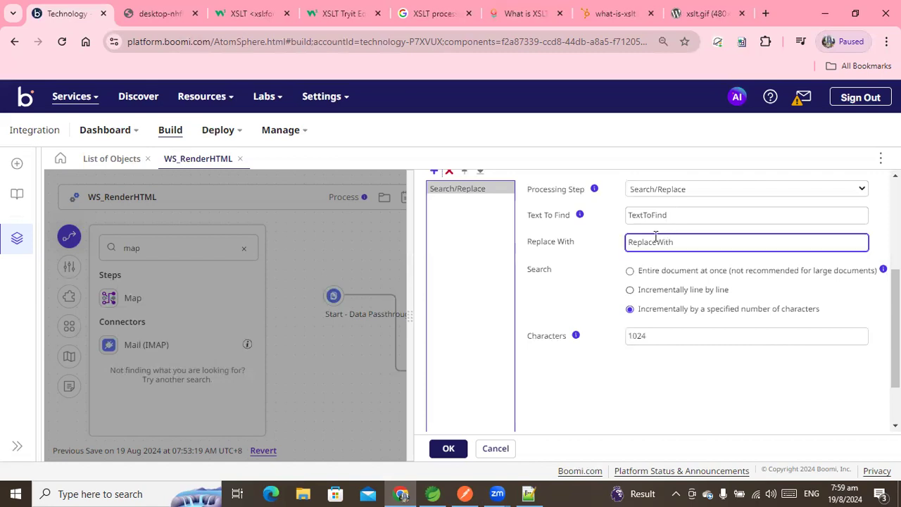
pyautogui.click(670, 198)
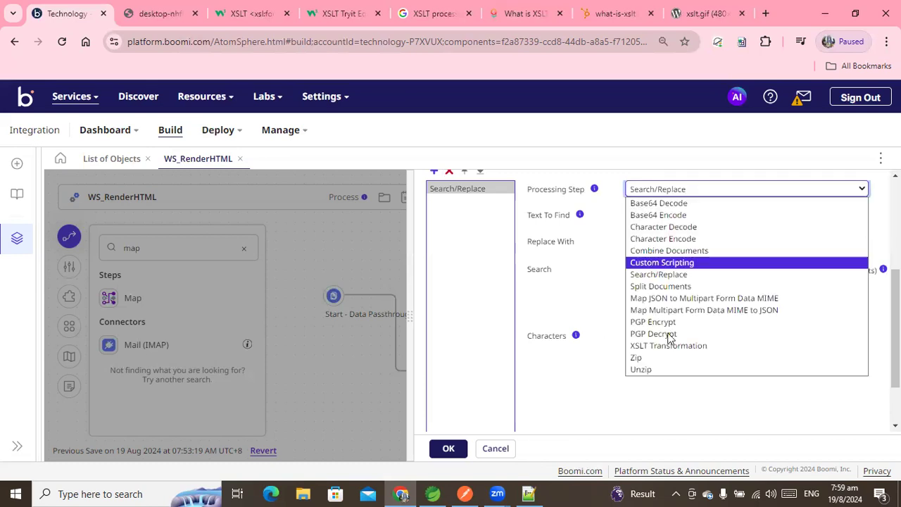
pyautogui.scroll(2, 675, 326)
pyautogui.click(676, 324)
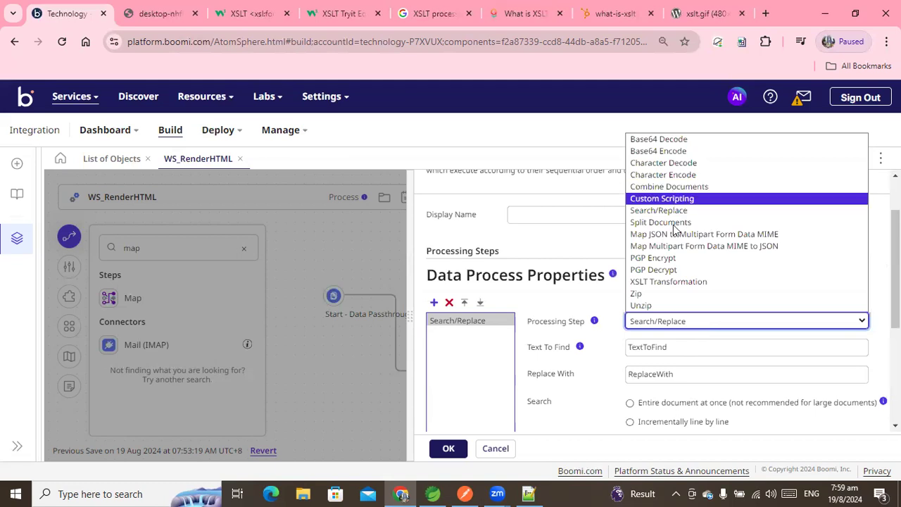
pyautogui.press('Return')
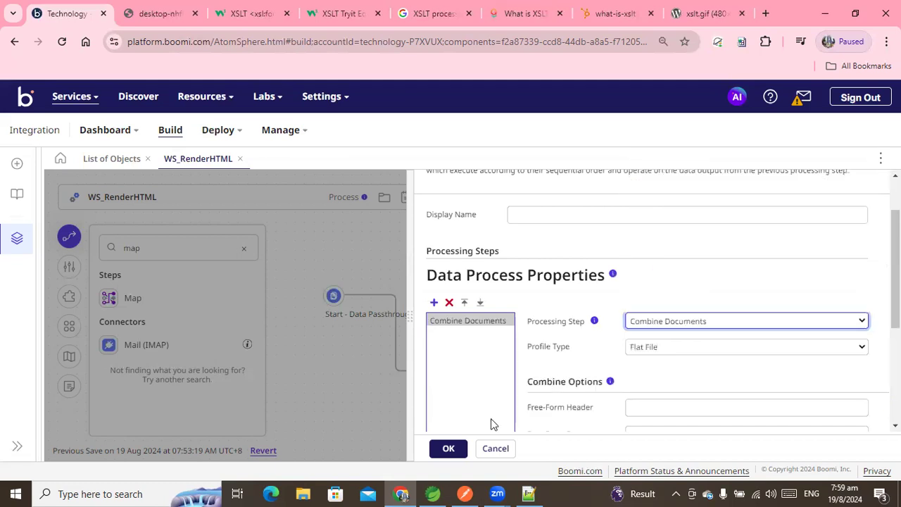
pyautogui.scroll(-1, 492, 422)
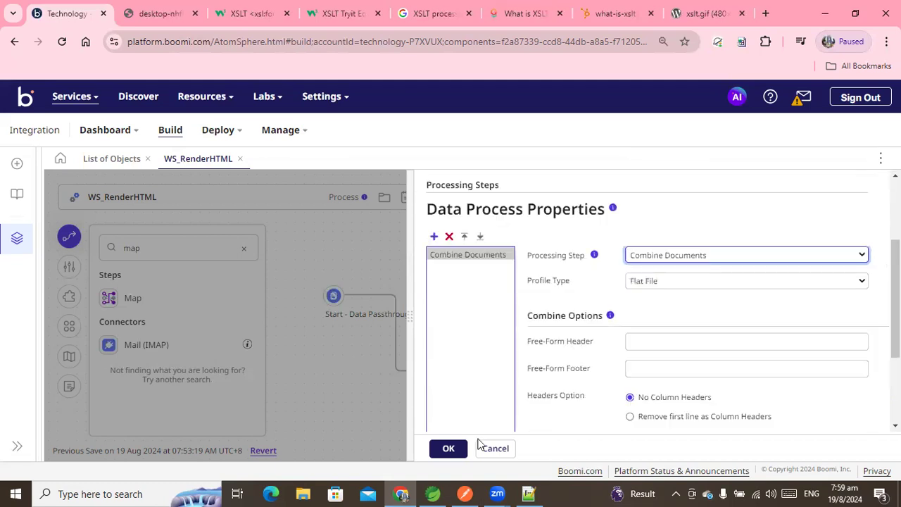
# Add a Search/Replace processing step after Combine Documents with its default settings and accept the Data Process configuration
pyautogui.click(434, 237)
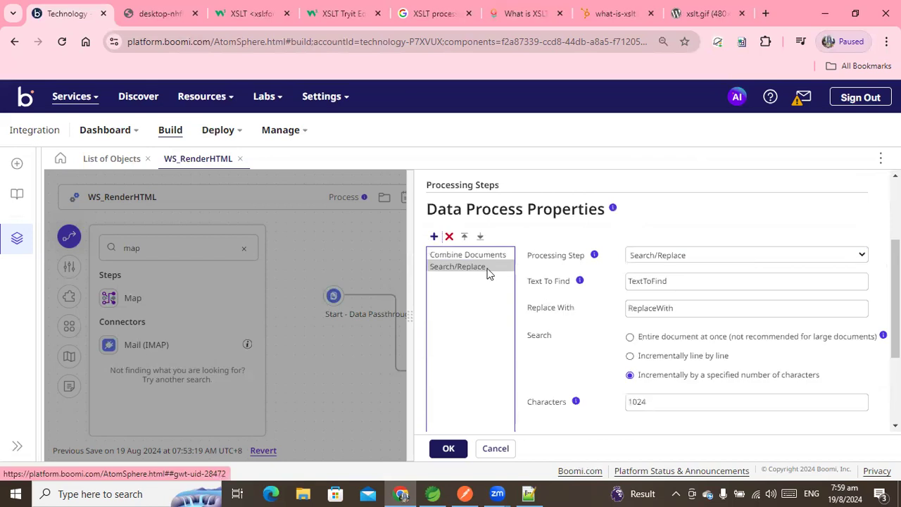
pyautogui.click(434, 237)
pyautogui.click(446, 448)
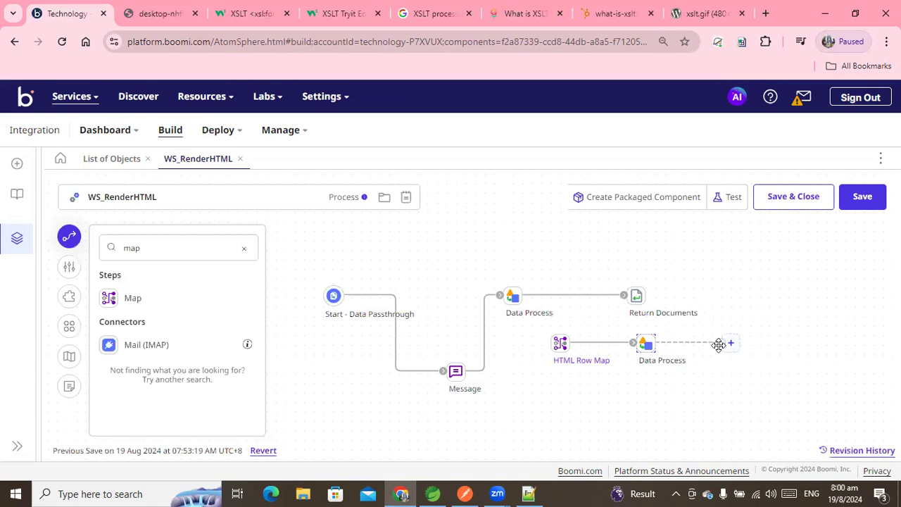
# Check the existing Message shape's catalog XML, then add a new Message step after the Data Process that follows HTML Row Map
pyautogui.click(457, 372)
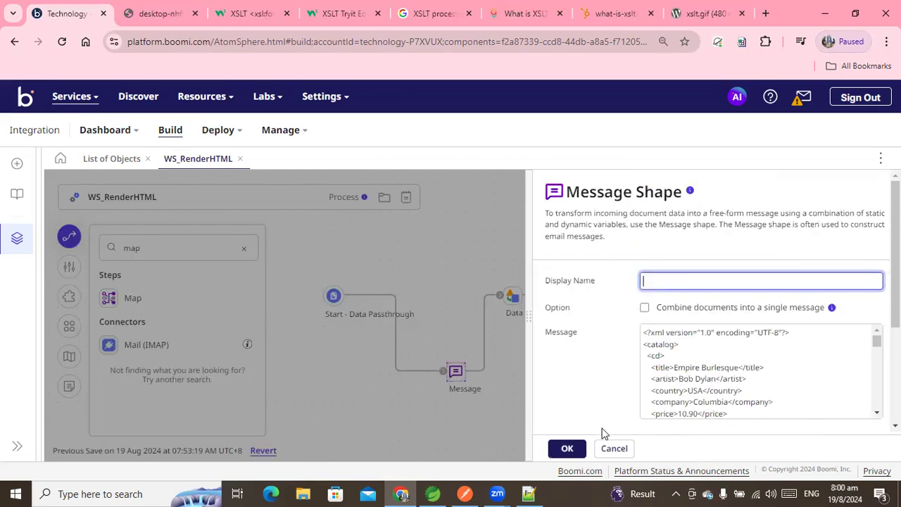
pyautogui.click(613, 448)
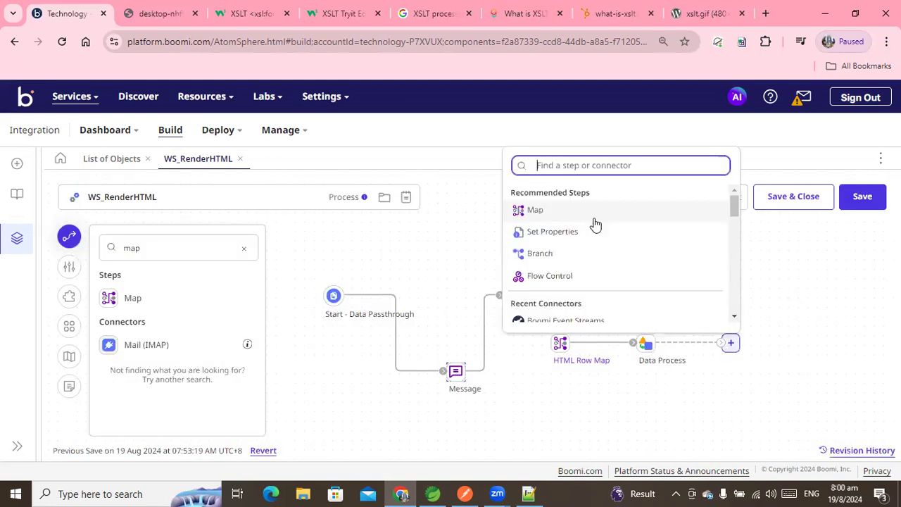
pyautogui.write('me')
pyautogui.click(556, 218)
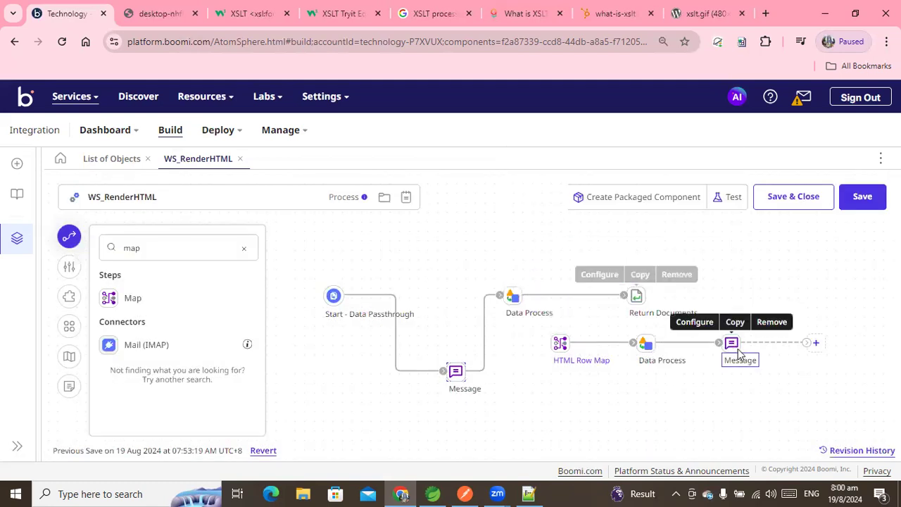
# Copy the HTML from the opening html tag through the Title and Artist header row in the new 14 file in Notepad++
pyautogui.click(528, 493)
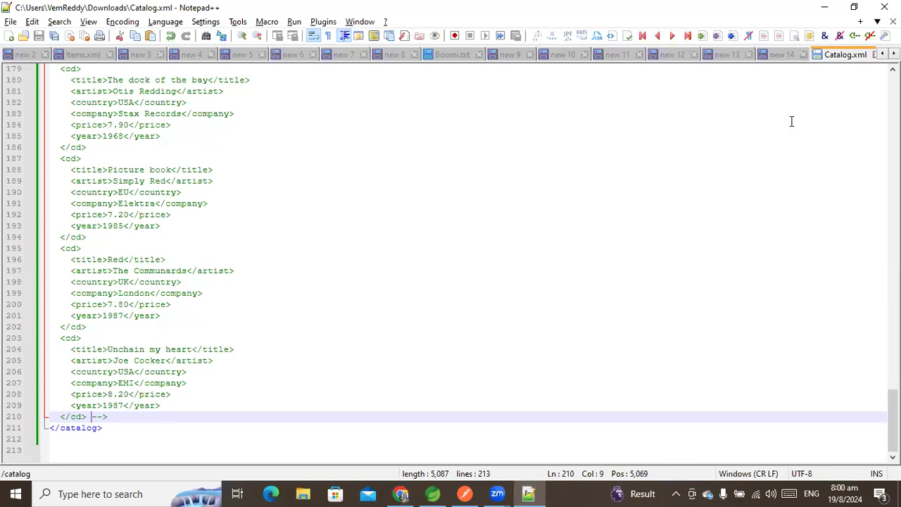
pyautogui.hotkey('ctrl', 'Tab')
pyautogui.click(123, 147)
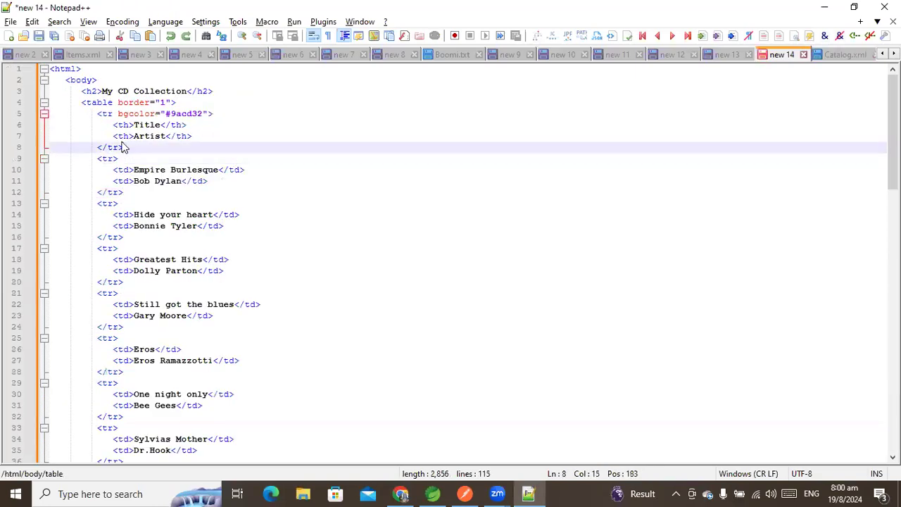
pyautogui.moveTo(123, 147); pyautogui.dragTo(21, 39)
pyautogui.hotkey('ctrl', 'c')
pyautogui.hotkey('alt', 'Tab')
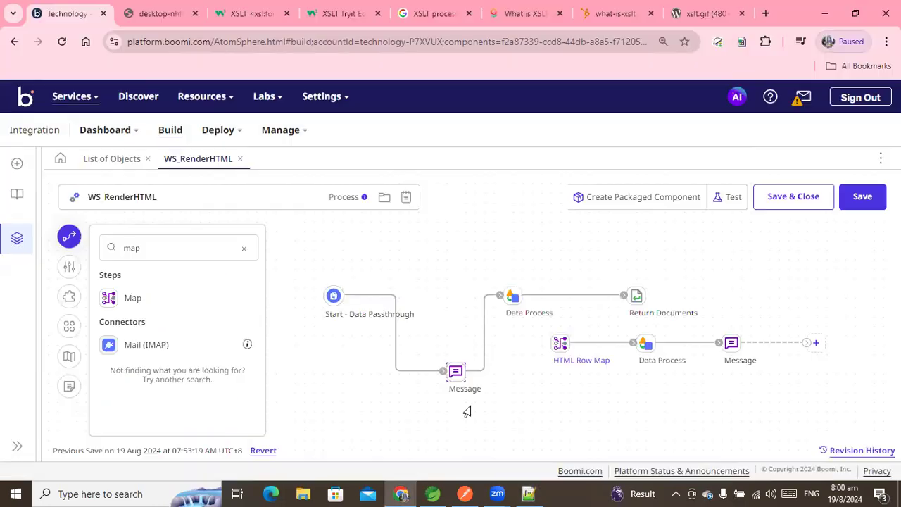
# Paste the copied HTML into the new Message shape's message and add the placeholder {1} on a new line after the header row
pyautogui.doubleClick(732, 343)
pyautogui.click(690, 350)
pyautogui.hotkey('ctrl', 'v')
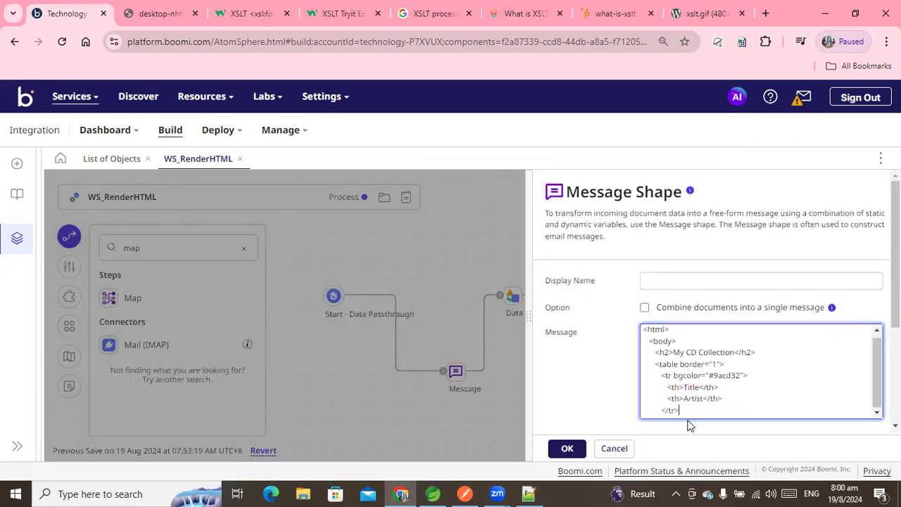
pyautogui.press('Return')
pyautogui.write('{1')
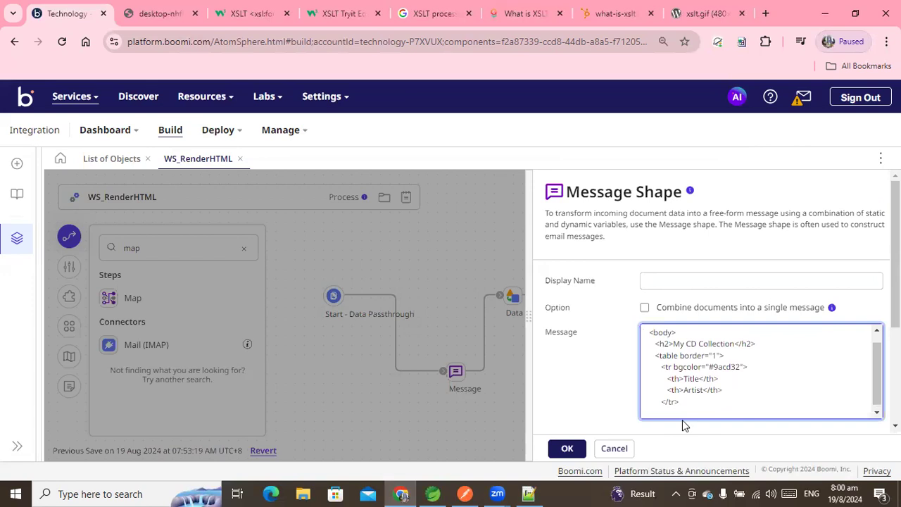
pyautogui.write('}')
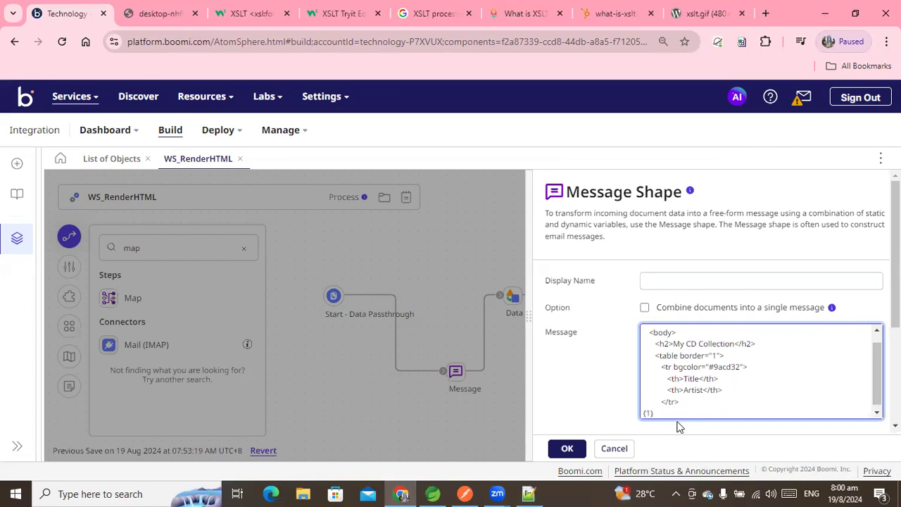
# Add a Current Data variable to the new Message shape and accept its configuration
pyautogui.scroll(-1, 828, 349)
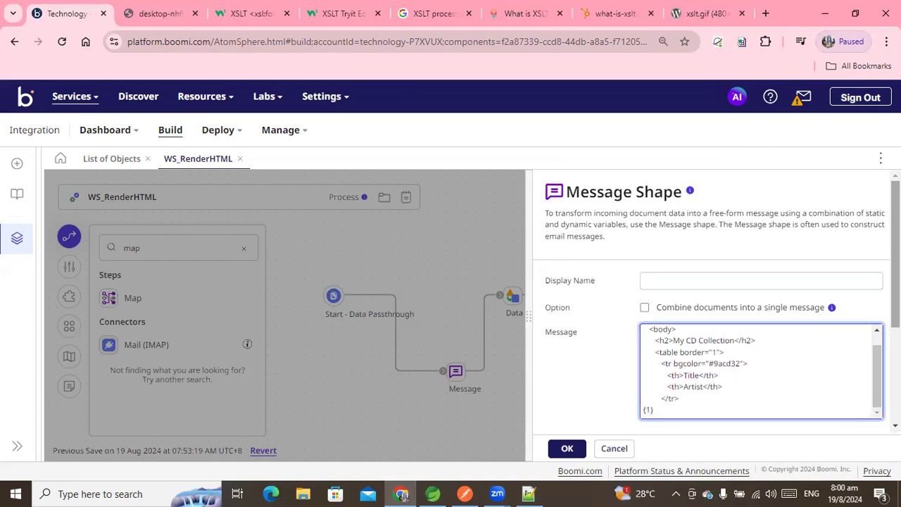
pyautogui.scroll(-2, 704, 394)
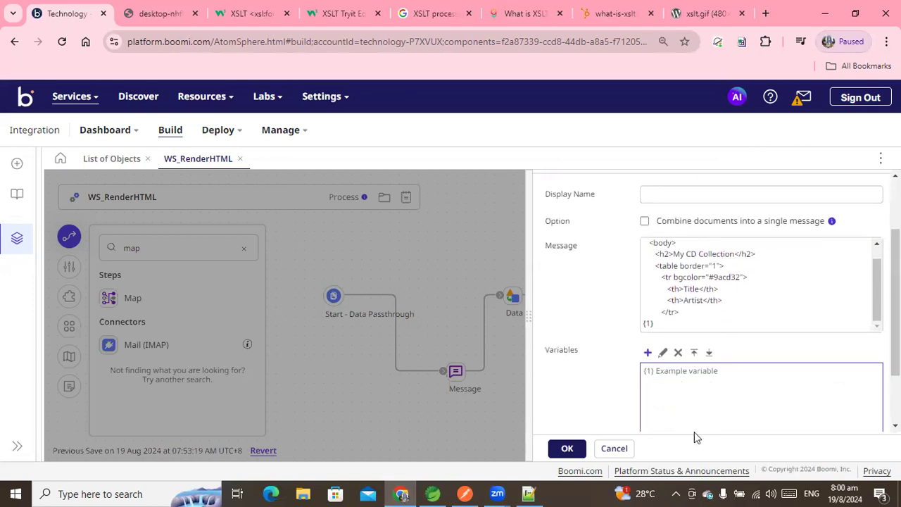
pyautogui.click(647, 352)
pyautogui.click(400, 137)
pyautogui.click(422, 175)
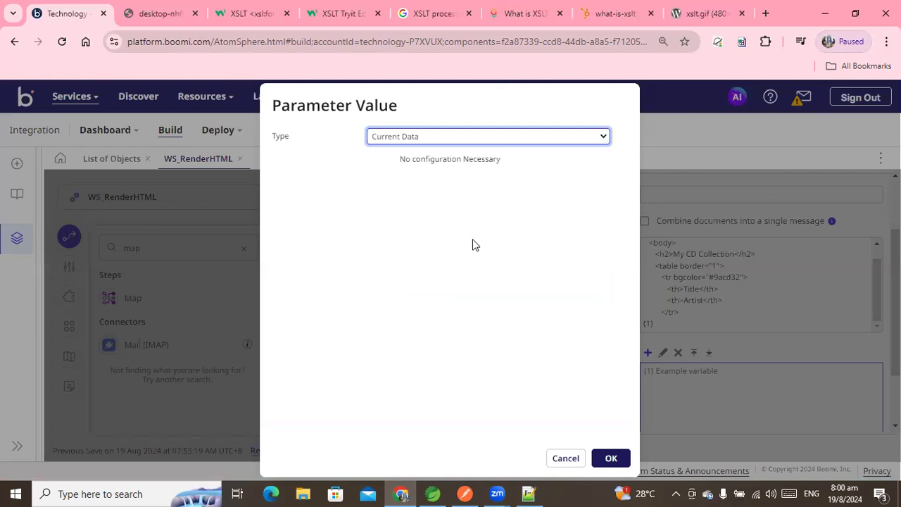
pyautogui.click(608, 459)
pyautogui.click(566, 447)
# Connect the new Message shape to Return Documents and move the map, Data Process and Message chain below the original flow
pyautogui.moveTo(814, 343); pyautogui.dragTo(636, 296)
pyautogui.moveTo(776, 380); pyautogui.dragTo(504, 410)
pyautogui.click(458, 428)
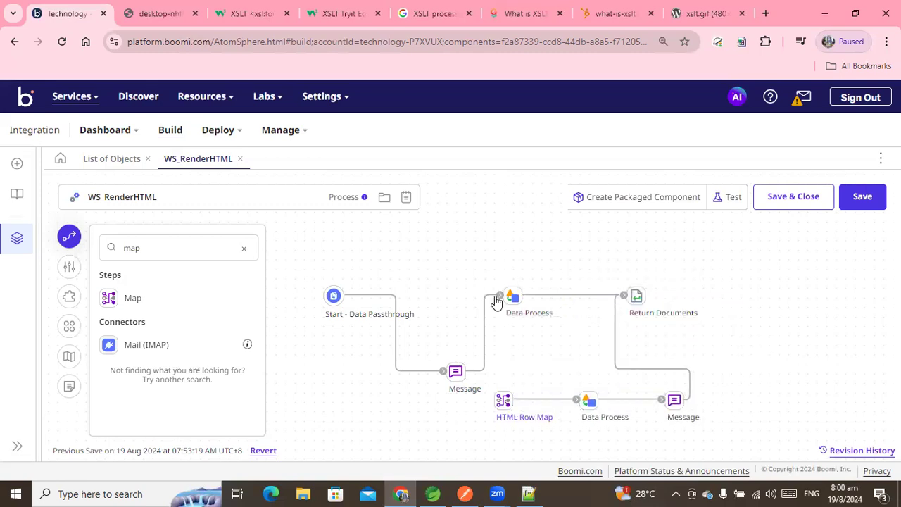
# Reroute the first Message shape's connection from the XSLT Data Process to HTML Row Map and align that Message with the lower chain
pyautogui.moveTo(497, 294); pyautogui.dragTo(505, 414)
pyautogui.moveTo(459, 372); pyautogui.dragTo(411, 404)
pyautogui.moveTo(584, 398)
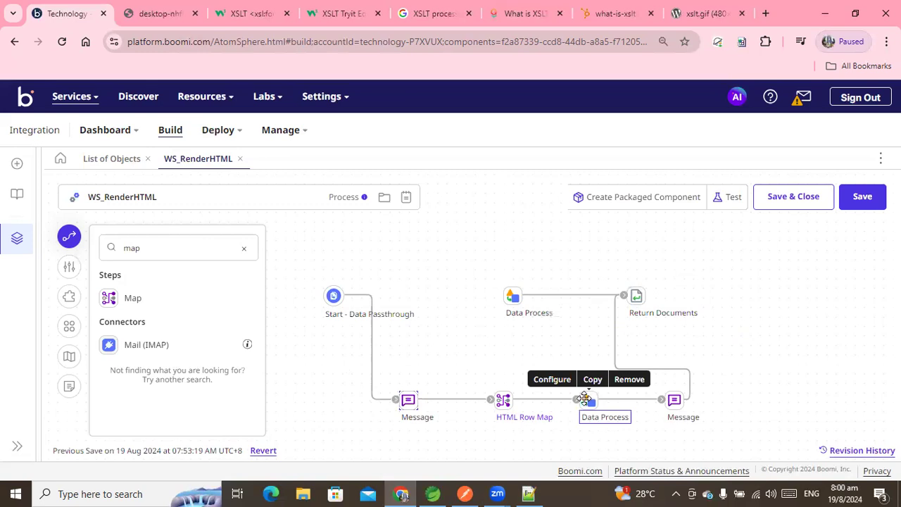
# Switch to Notepad++ and examine the XML declaration on the first line of Catalog.xml
pyautogui.click(528, 494)
pyautogui.click(841, 56)
pyautogui.scroll(13, 301, 125)
pyautogui.scroll(20, 286, 113)
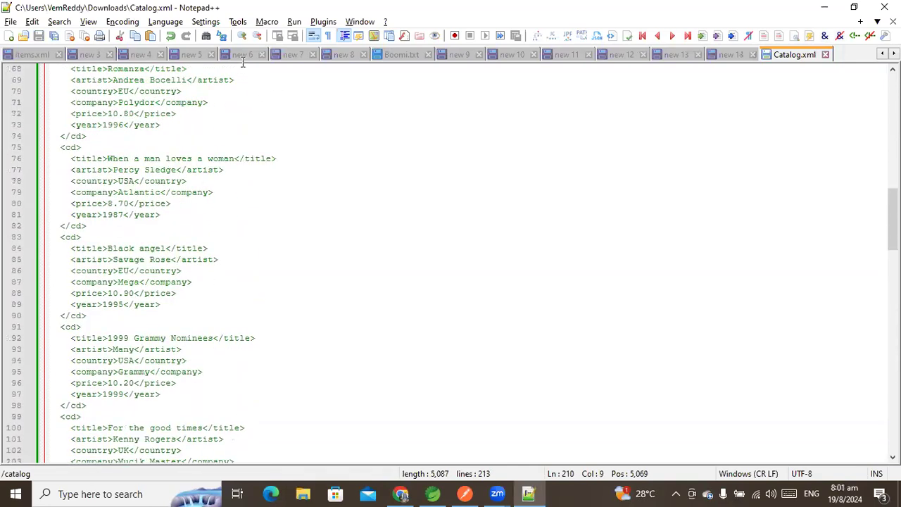
pyautogui.scroll(15, 247, 70)
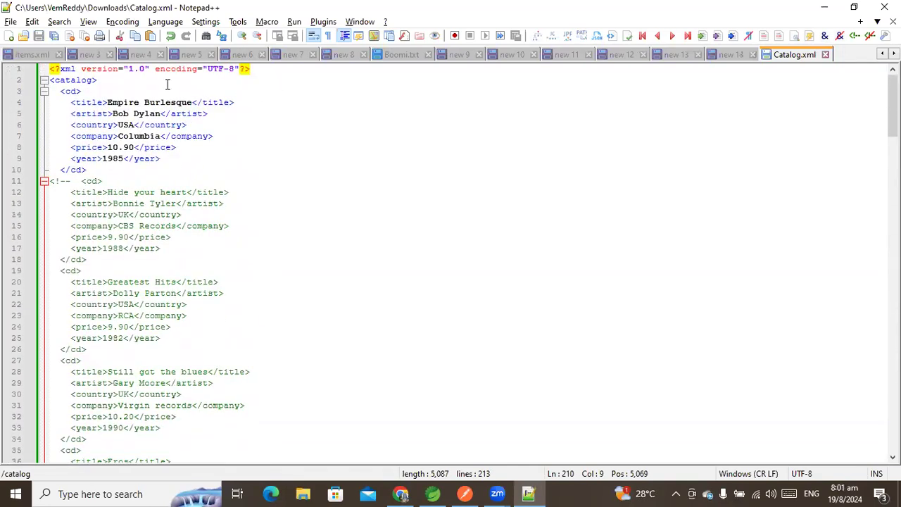
pyautogui.moveTo(274, 69); pyautogui.dragTo(6, 54)
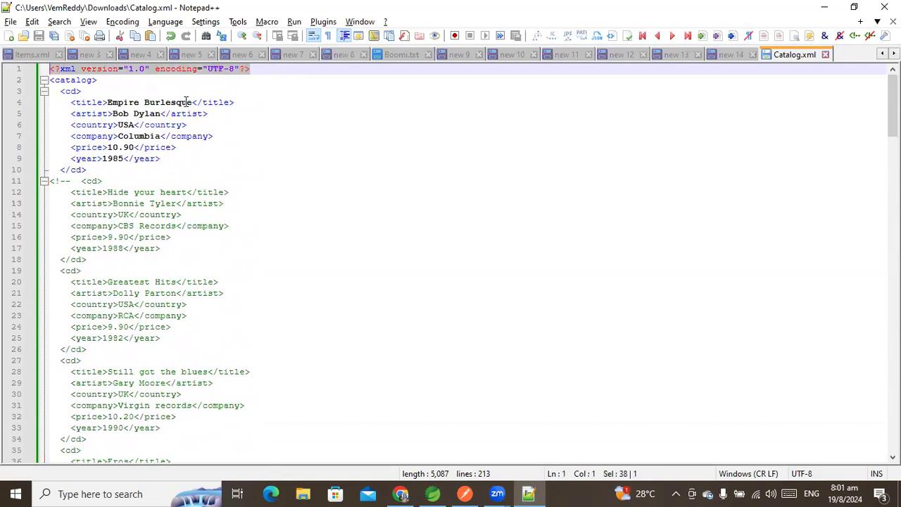
pyautogui.hotkey('alt', 'Tab')
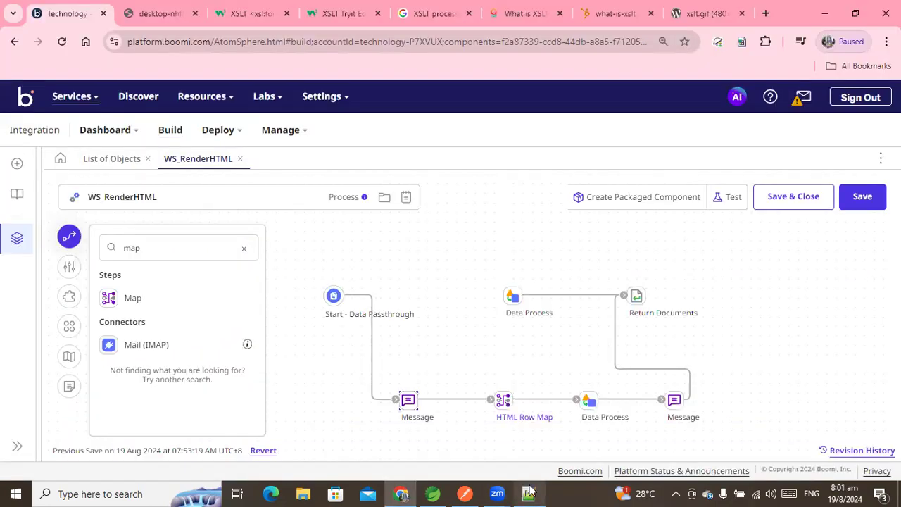
# Review the HTML header and the {1} placeholder in the last Message shape and close it without changes
pyautogui.click(668, 406)
pyautogui.scroll(-1, 737, 406)
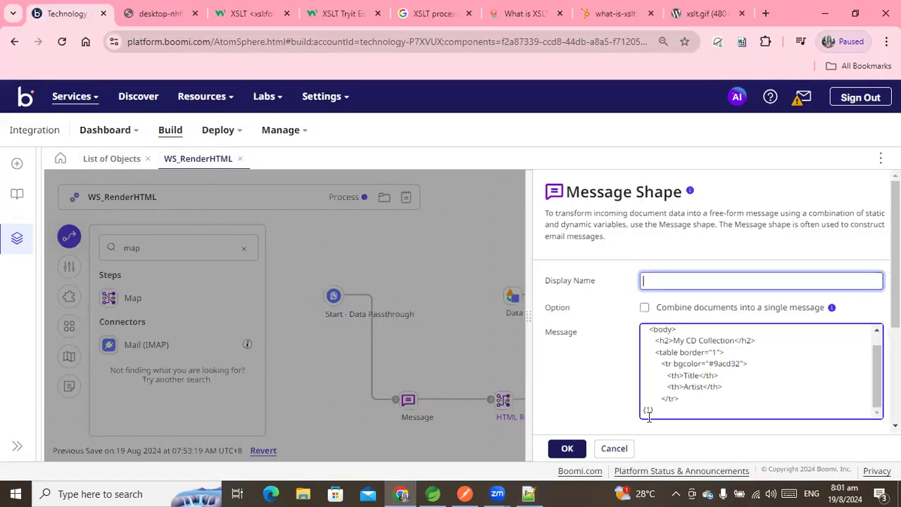
pyautogui.moveTo(663, 413); pyautogui.dragTo(635, 411)
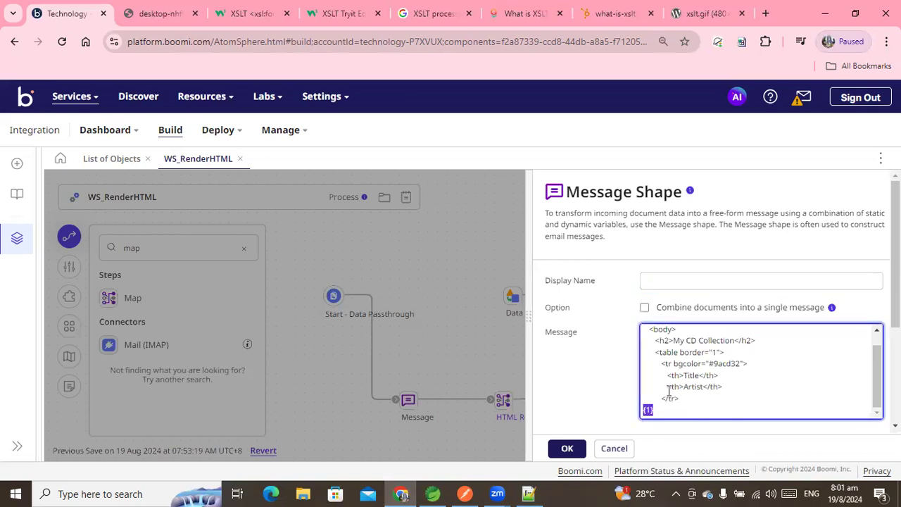
pyautogui.scroll(1, 669, 389)
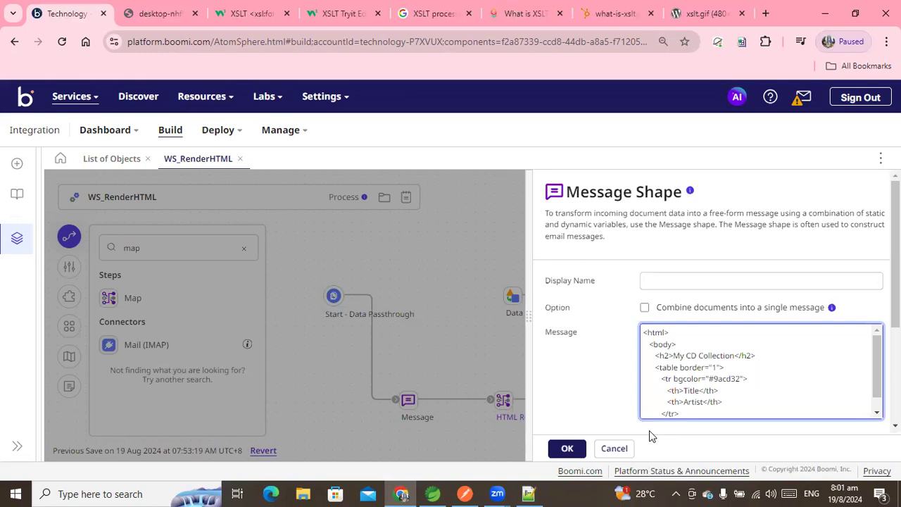
pyautogui.click(620, 449)
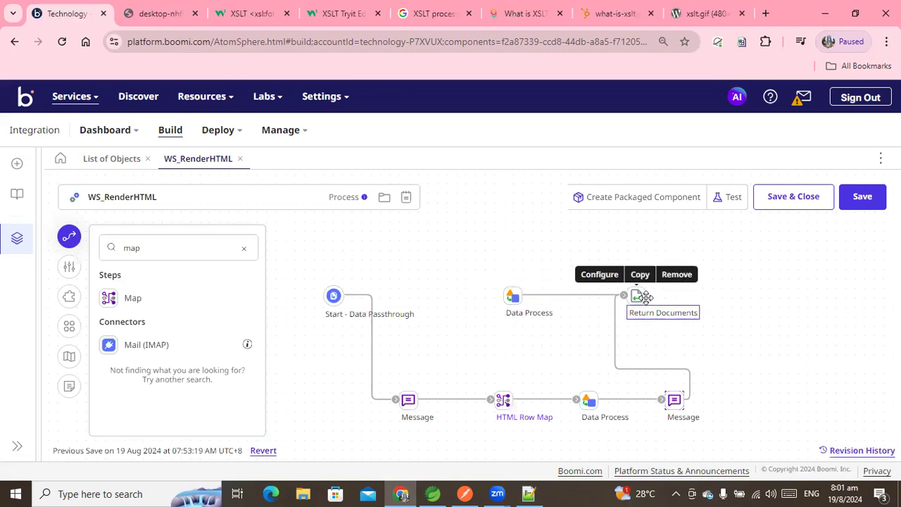
pyautogui.moveTo(464, 341); pyautogui.dragTo(708, 437)
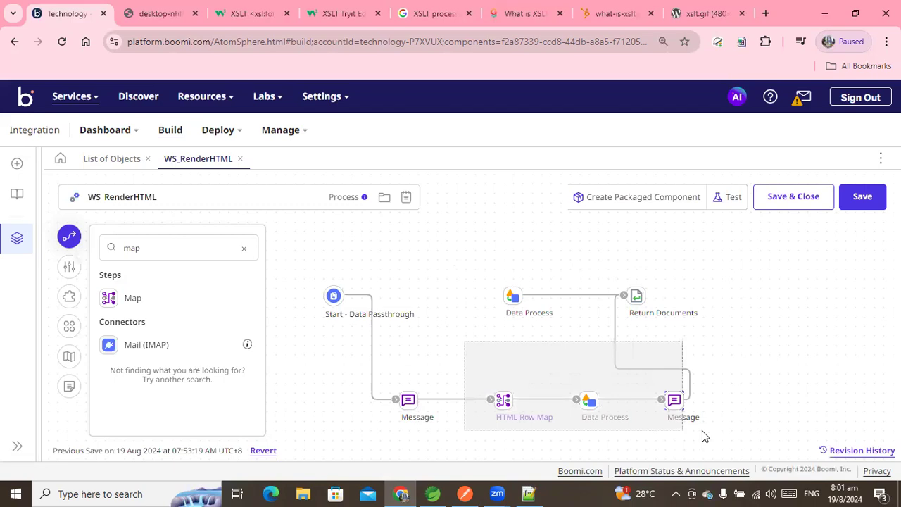
pyautogui.moveTo(697, 437); pyautogui.dragTo(441, 330)
pyautogui.moveTo(477, 381); pyautogui.dragTo(701, 421)
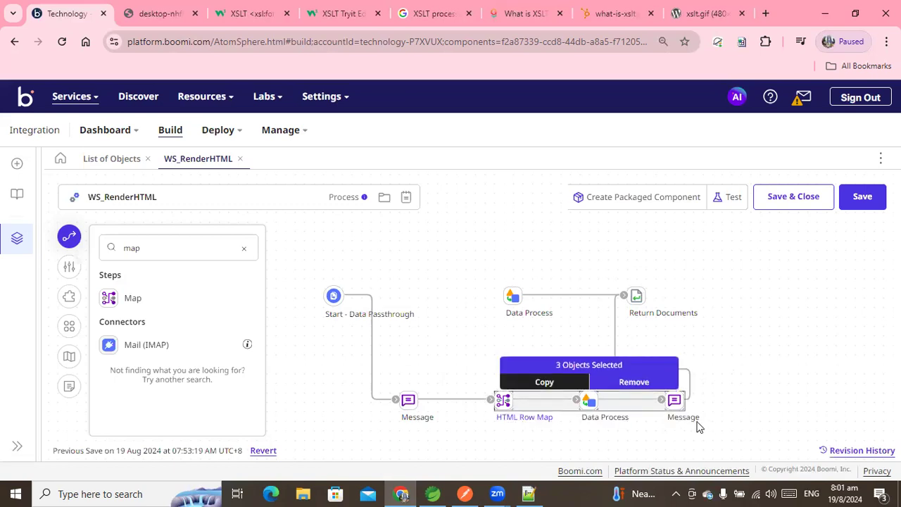
pyautogui.click(454, 361)
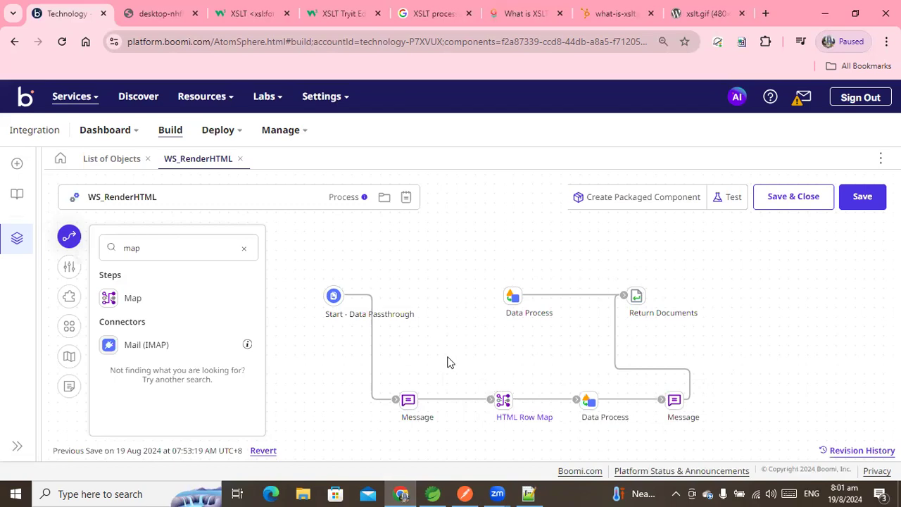
pyautogui.click(633, 297)
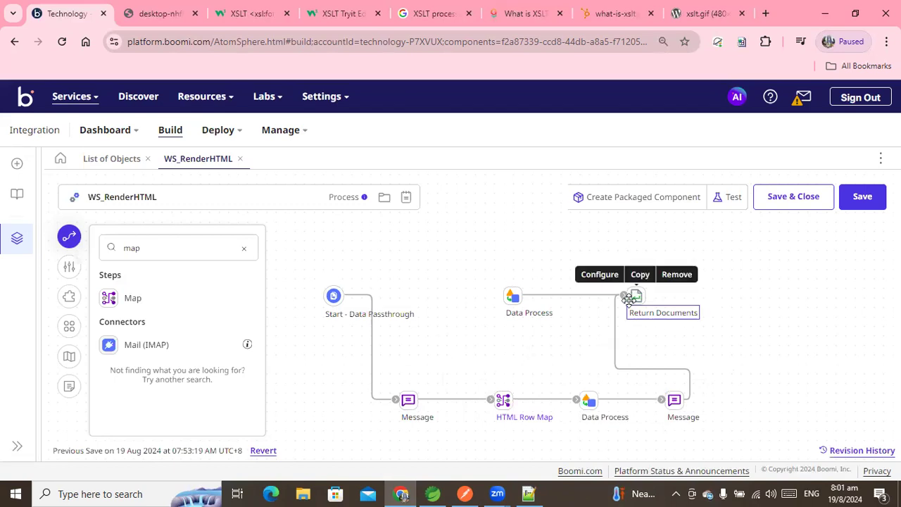
pyautogui.click(581, 255)
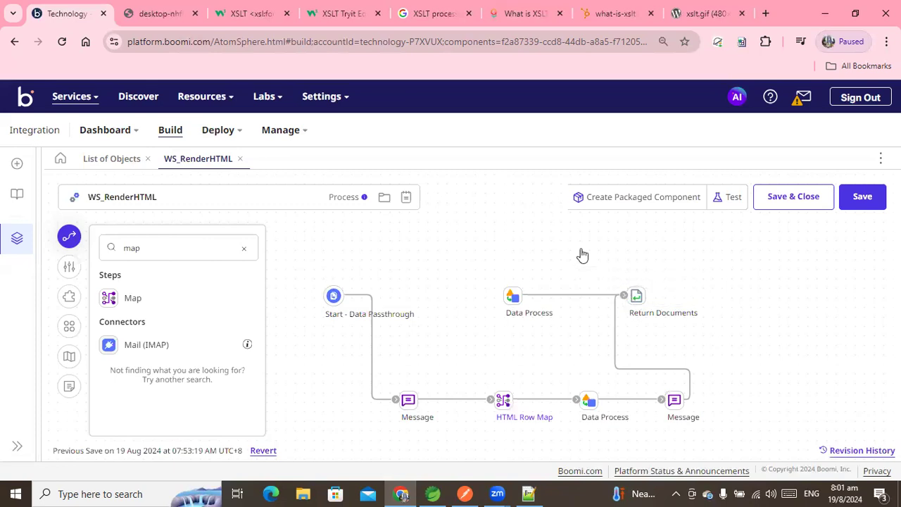